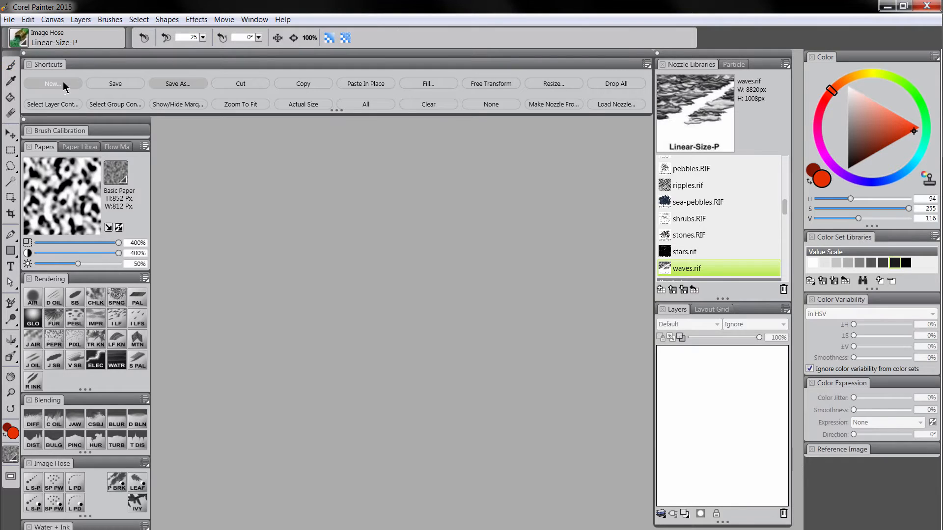
Create a new image from the 11x14@300dpi canvas preset and fit the whole canvas in view.
{"action": "left_click", "coordinate": [60, 81]}
{"action": "left_click", "coordinate": [358, 350]}
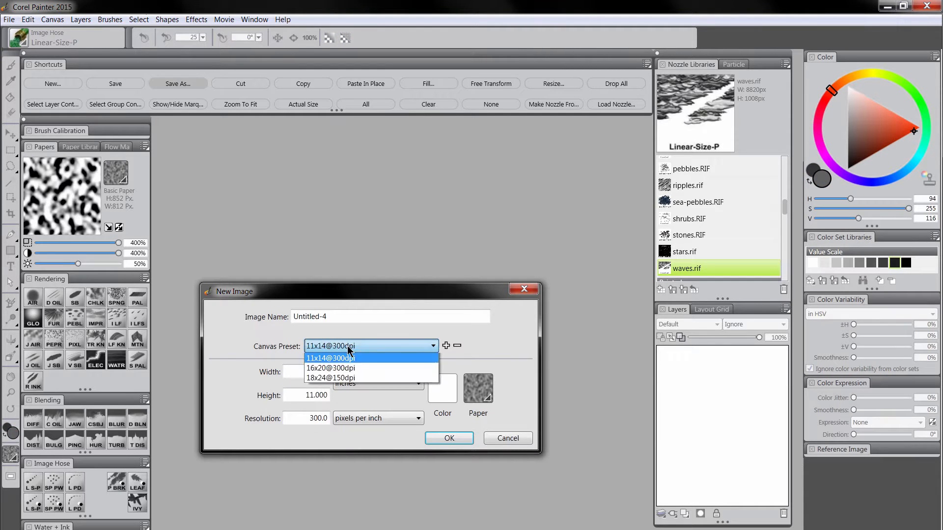
{"action": "left_click", "coordinate": [362, 346]}
{"action": "left_click", "coordinate": [449, 438]}
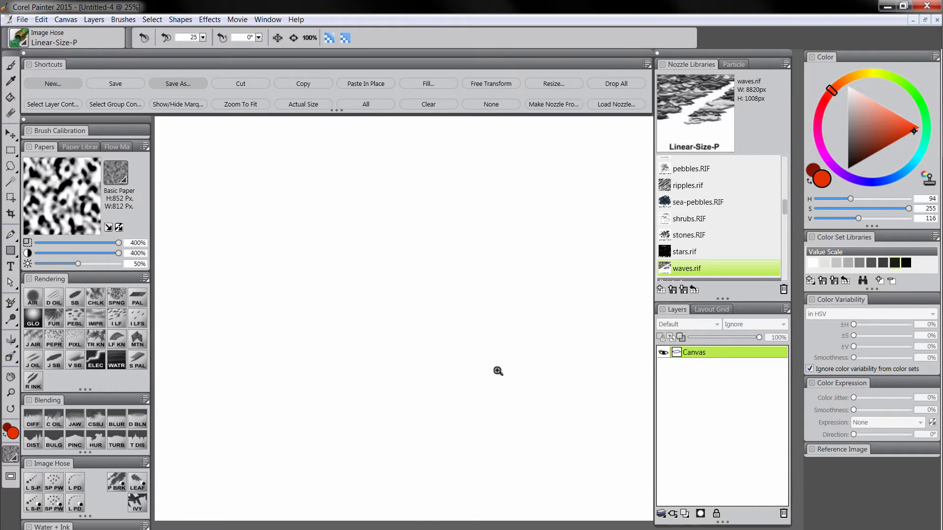
{"action": "key", "text": "ctrl+0"}
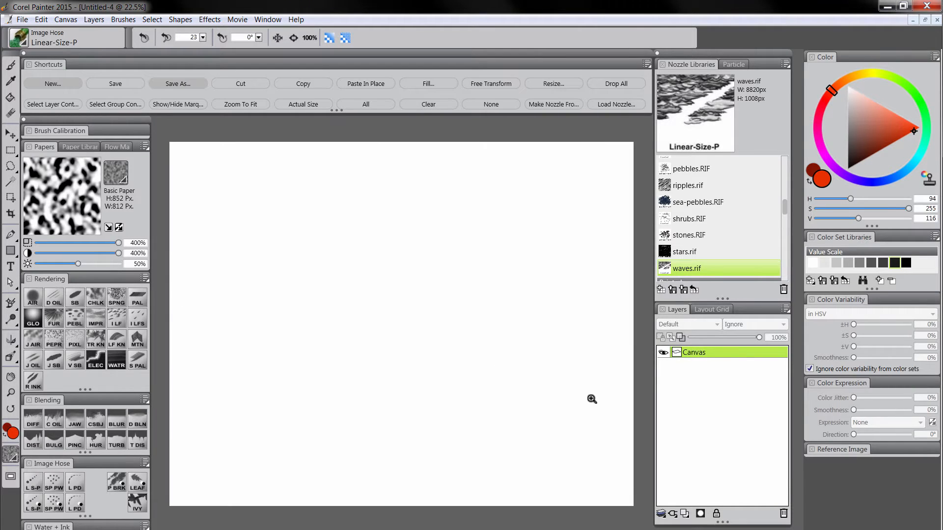
Fill the entire canvas with a saturated orange, hue 101, at 100% opacity.
{"action": "left_click", "coordinate": [421, 84]}
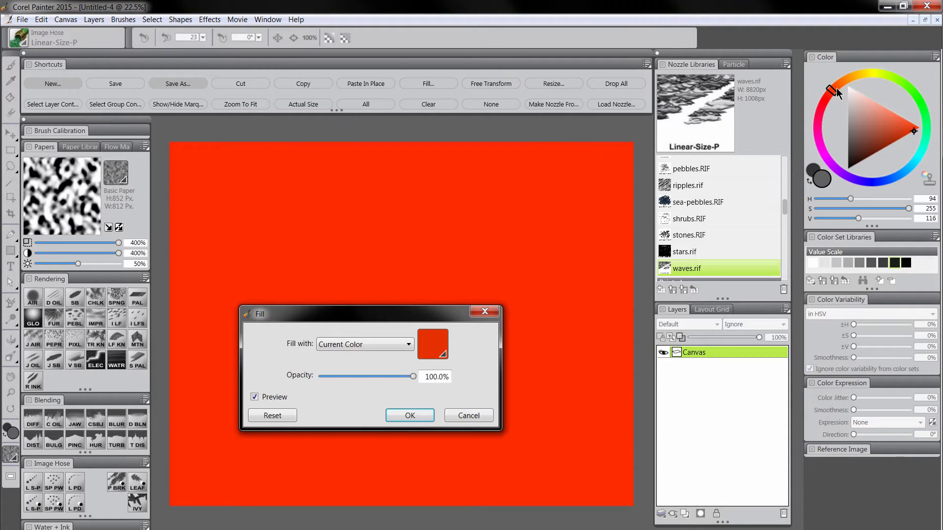
{"action": "left_click_drag", "start_coordinate": [835, 88], "coordinate": [841, 85]}
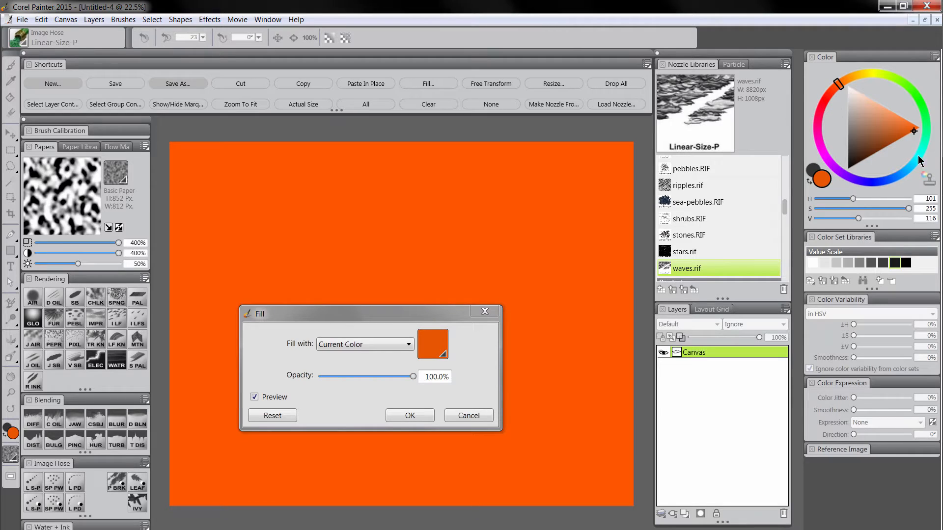
{"action": "left_click", "coordinate": [408, 416]}
Add a new layer above the canvas and name it "sea".
{"action": "left_click", "coordinate": [685, 513]}
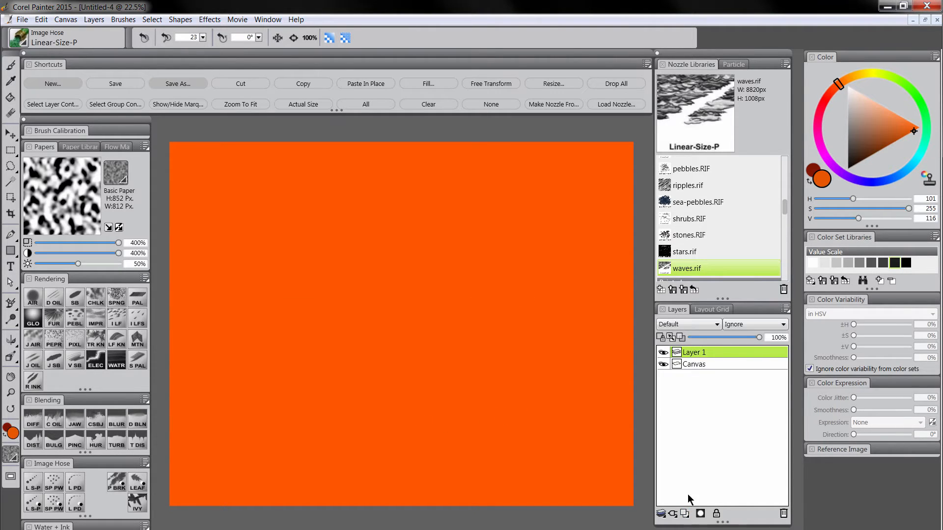
{"action": "double_click", "coordinate": [695, 353]}
{"action": "type", "text": "sea"}
{"action": "key", "text": "Return"}
Fill a rectangular selection over the lower half of the sea layer with medium blue (H 233, S 125, V 144) and deselect it.
{"action": "left_click", "coordinate": [11, 150]}
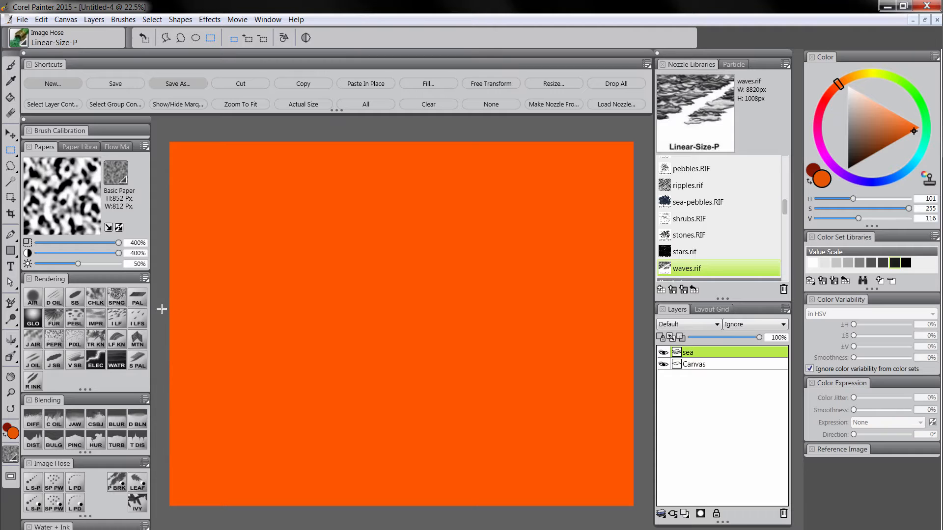
{"action": "left_click_drag", "start_coordinate": [336, 439], "coordinate": [583, 524]}
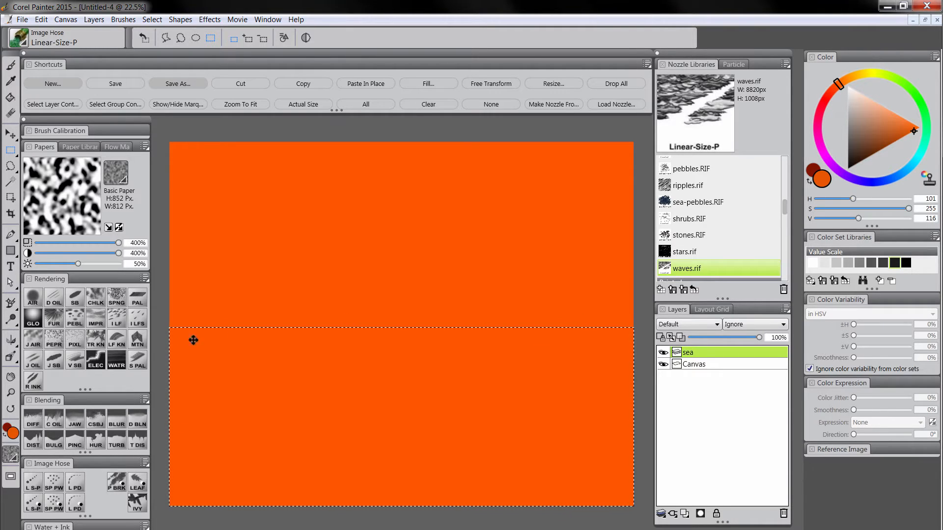
{"action": "left_click", "coordinate": [899, 176]}
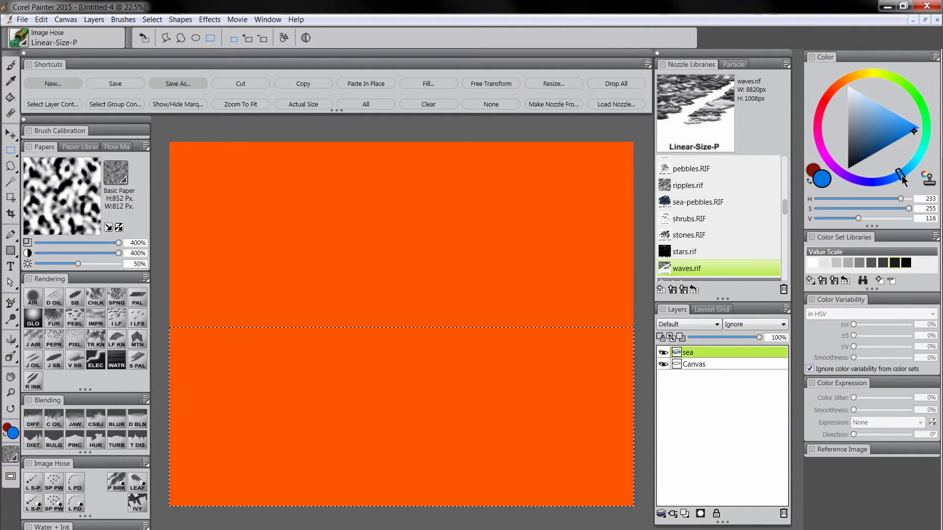
{"action": "left_click", "coordinate": [878, 123]}
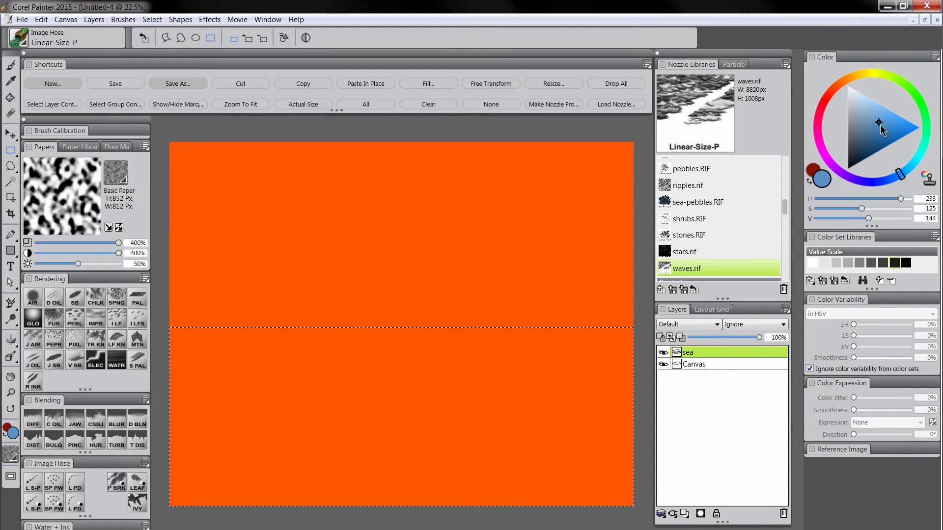
{"action": "left_click", "coordinate": [427, 84]}
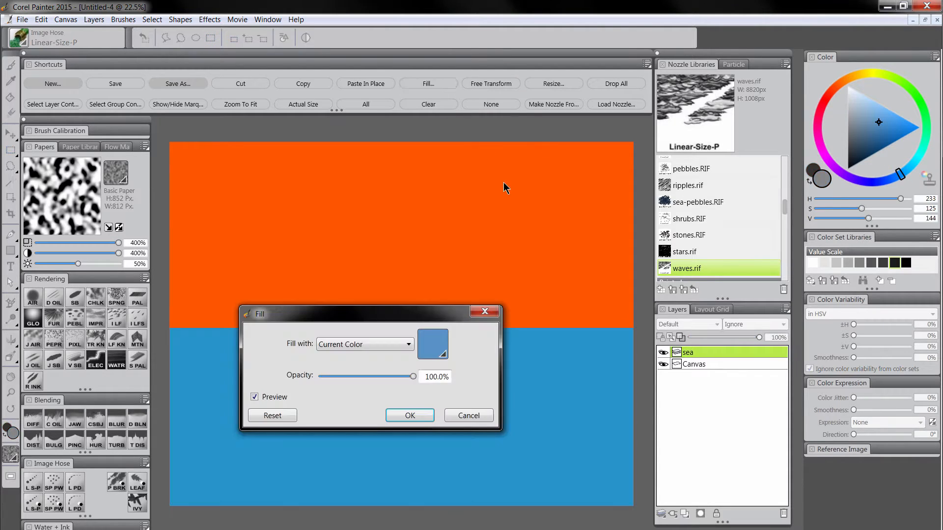
{"action": "left_click", "coordinate": [414, 415]}
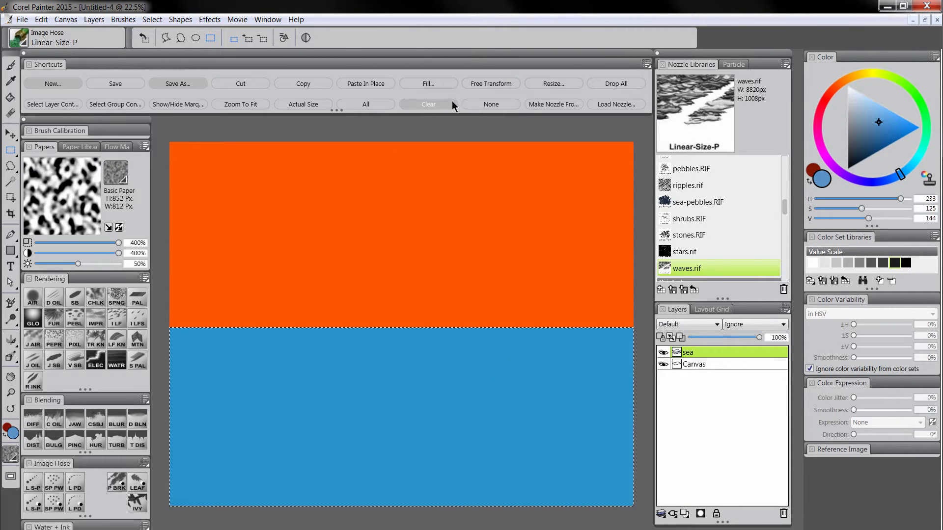
{"action": "left_click", "coordinate": [493, 107]}
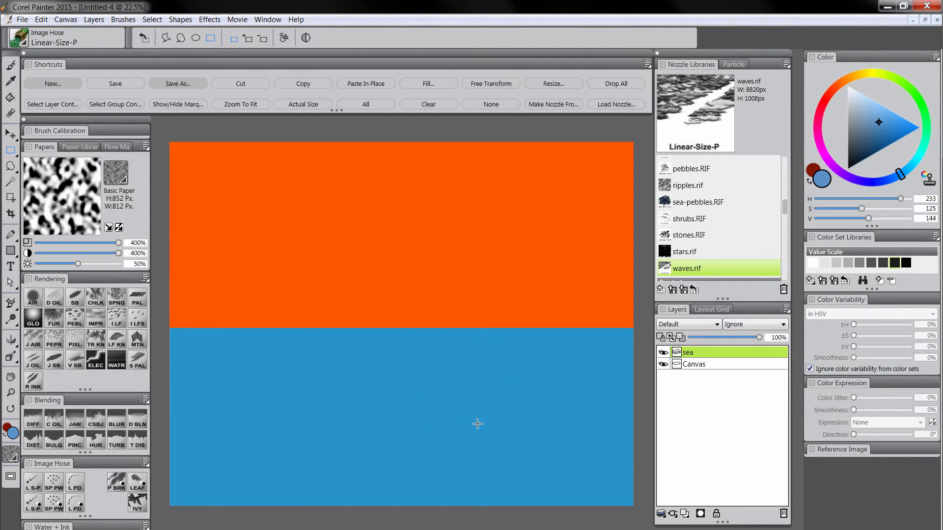
Add a layer named "hills" between sea and Canvas and set its blending mode to Multiply.
{"action": "left_click", "coordinate": [684, 513]}
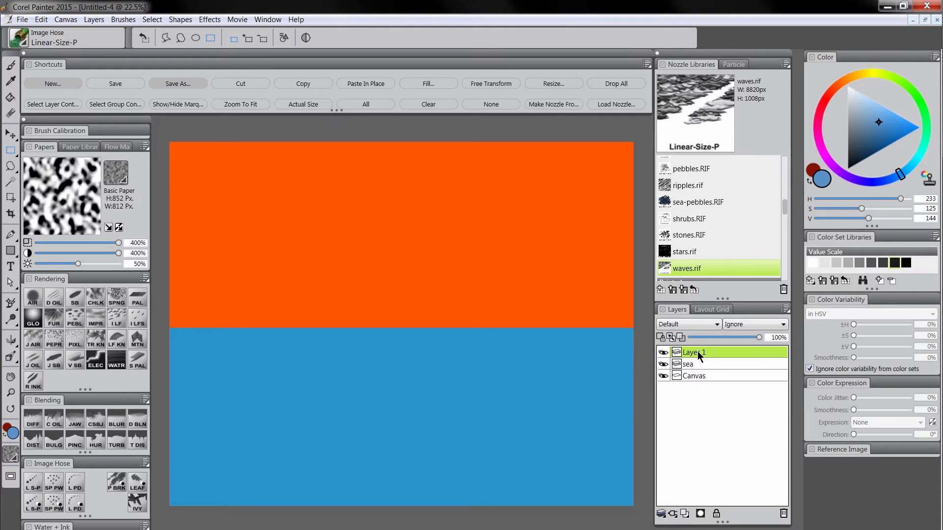
{"action": "left_click_drag", "start_coordinate": [699, 354], "coordinate": [698, 369]}
{"action": "double_click", "coordinate": [699, 369]}
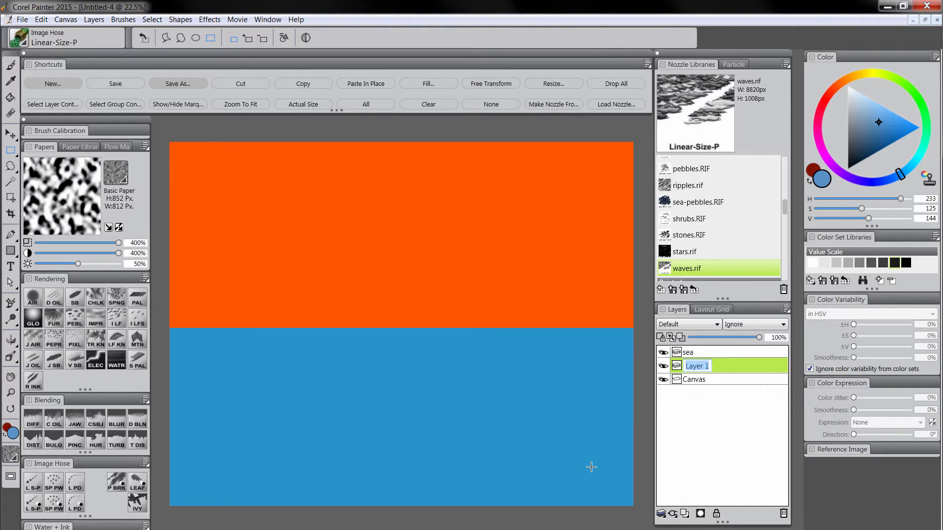
{"action": "key", "text": "Return"}
{"action": "left_click", "coordinate": [681, 324]}
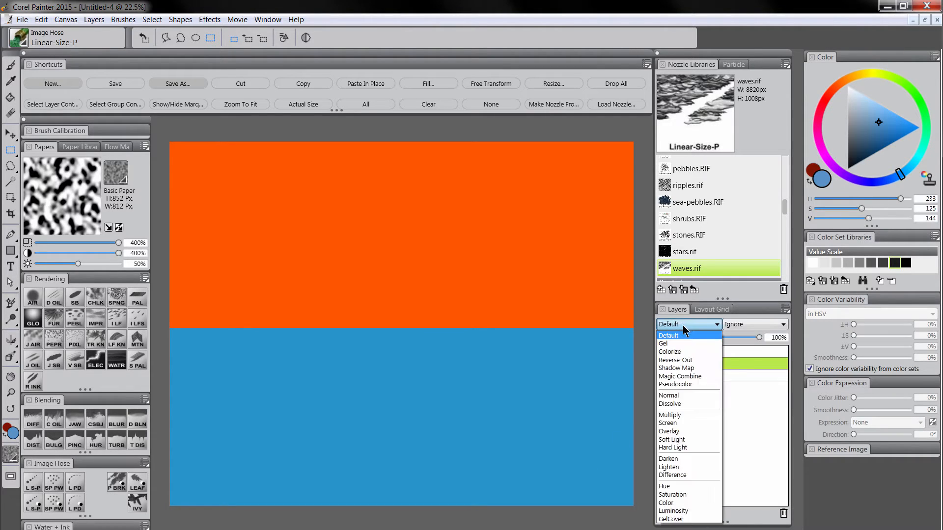
{"action": "left_click", "coordinate": [683, 415]}
Paint a black ridge of hills along the whole horizon with the Mountain Knife brush.
{"action": "left_click_drag", "start_coordinate": [872, 142], "coordinate": [840, 199]}
{"action": "left_click", "coordinate": [138, 343]}
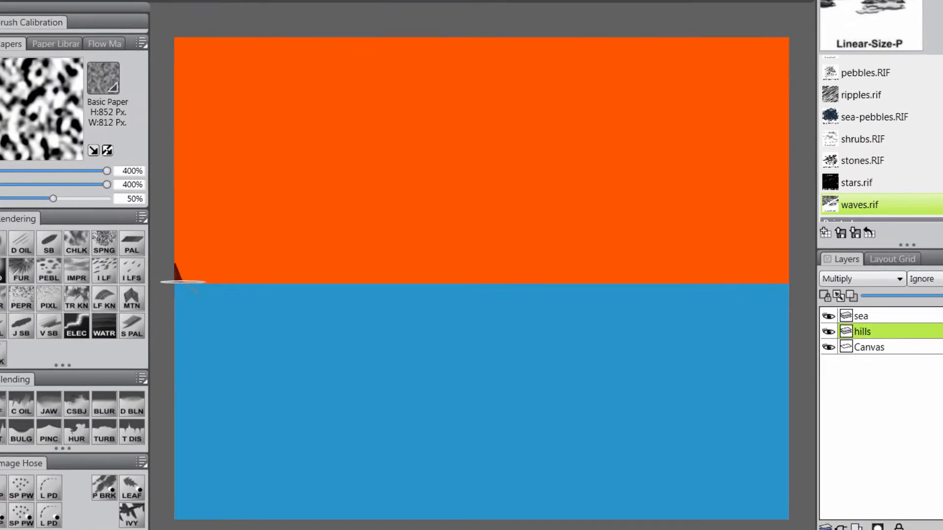
{"action": "left_click_drag", "start_coordinate": [174, 328], "coordinate": [197, 330]}
{"action": "left_click_drag", "start_coordinate": [215, 273], "coordinate": [828, 277]}
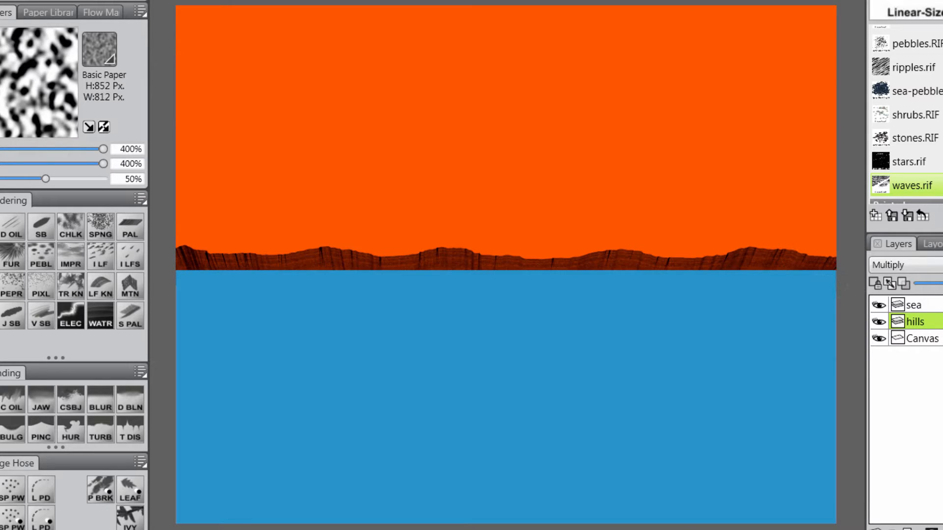
{"action": "mouse_move", "coordinate": [170, 273]}
{"action": "left_mouse_down"}
{"action": "mouse_move", "coordinate": [206, 266]}
{"action": "mouse_move", "coordinate": [555, 283]}
{"action": "mouse_move", "coordinate": [609, 270]}
{"action": "mouse_move", "coordinate": [755, 269]}
{"action": "mouse_move", "coordinate": [847, 281]}
{"action": "left_mouse_up"}
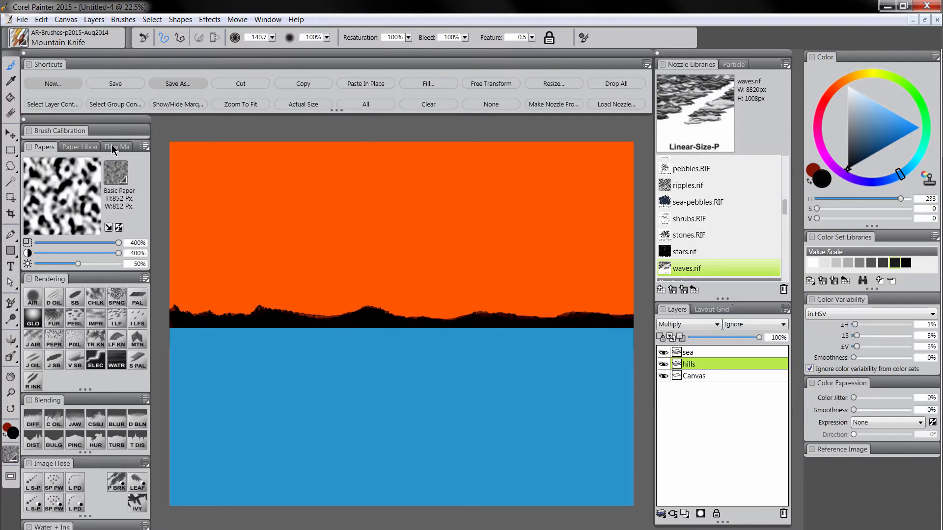
Erase the right end of the hills and repaint it with the Mountain Knife as a lower, tapering ridge.
{"action": "left_click", "coordinate": [10, 112]}
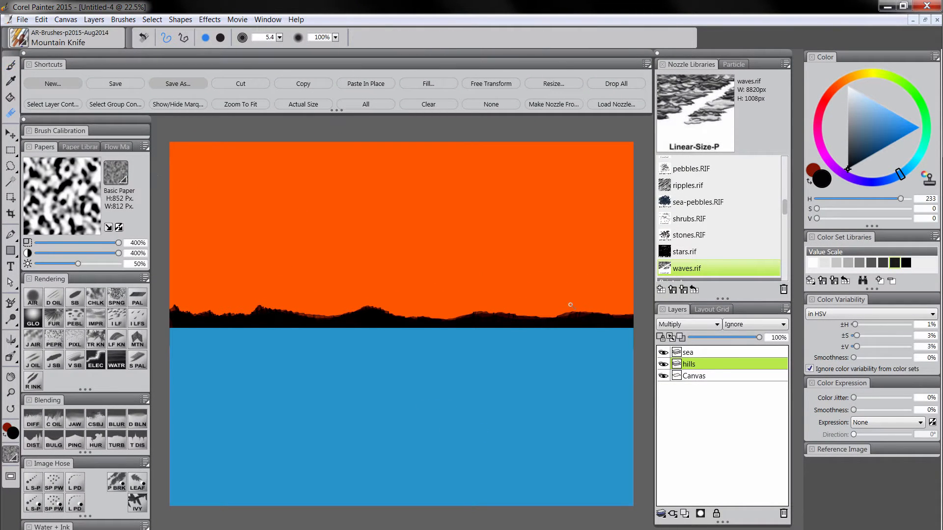
{"action": "mouse_move", "coordinate": [570, 305]}
{"action": "left_mouse_down"}
{"action": "mouse_move", "coordinate": [544, 316]}
{"action": "mouse_move", "coordinate": [607, 343]}
{"action": "left_mouse_up"}
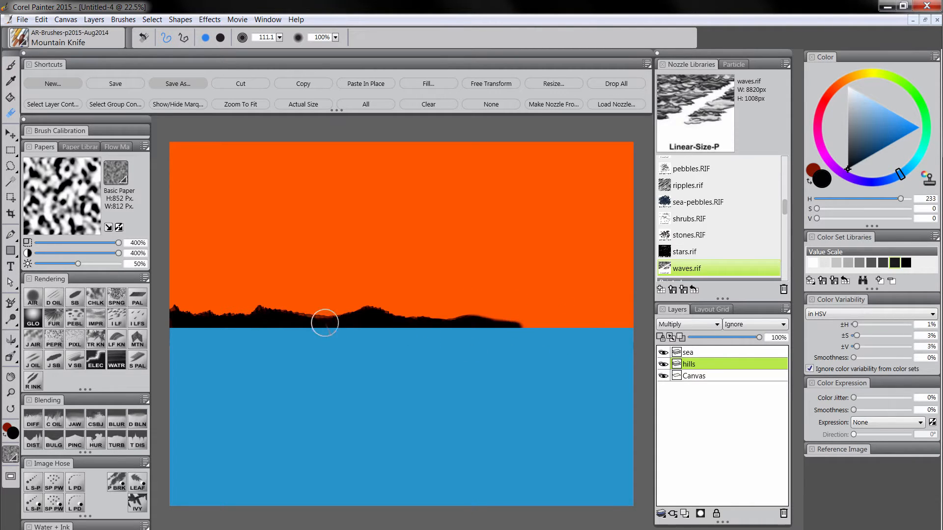
{"action": "left_click", "coordinate": [138, 340]}
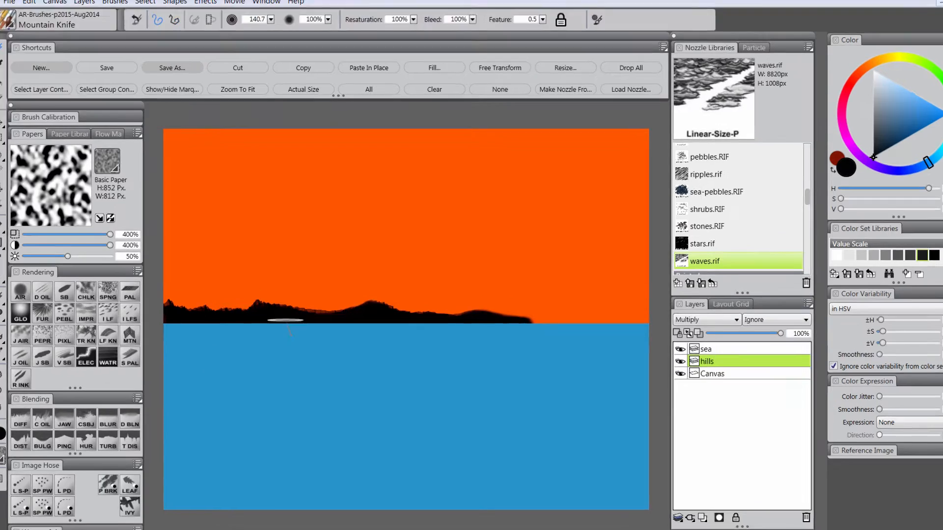
{"action": "left_click_drag", "start_coordinate": [444, 315], "coordinate": [460, 323]}
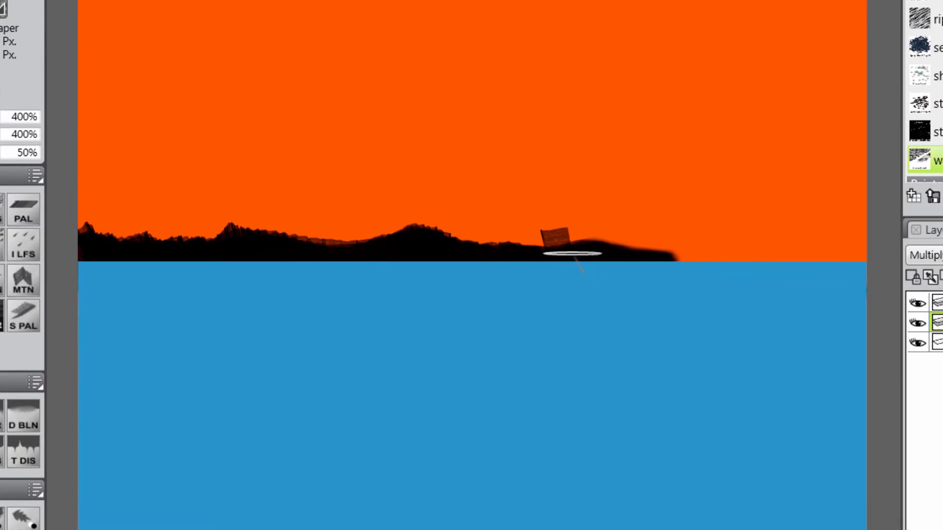
{"action": "mouse_move", "coordinate": [572, 253]}
{"action": "left_mouse_down"}
{"action": "mouse_move", "coordinate": [587, 249]}
{"action": "mouse_move", "coordinate": [556, 271]}
{"action": "mouse_move", "coordinate": [665, 276]}
{"action": "mouse_move", "coordinate": [596, 265]}
{"action": "mouse_move", "coordinate": [739, 284]}
{"action": "mouse_move", "coordinate": [728, 285]}
{"action": "left_mouse_up"}
{"action": "key", "text": "ctrl+z"}
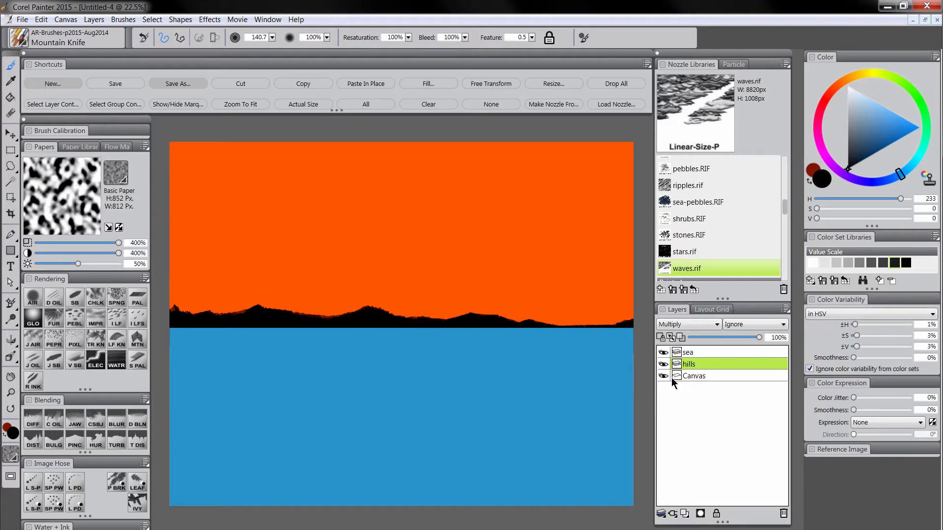
Add a new layer above the sea layer and name it "sand".
{"action": "left_click", "coordinate": [695, 353]}
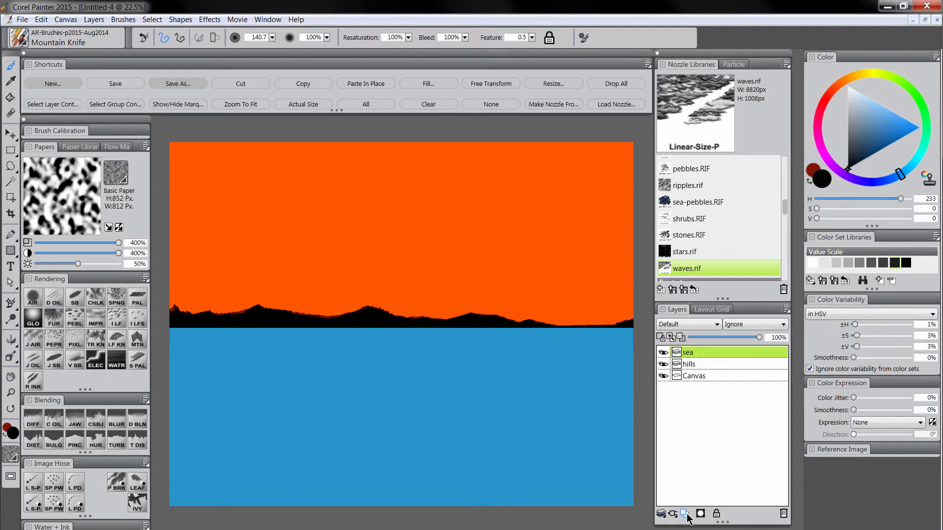
{"action": "left_click", "coordinate": [685, 513]}
{"action": "double_click", "coordinate": [695, 353]}
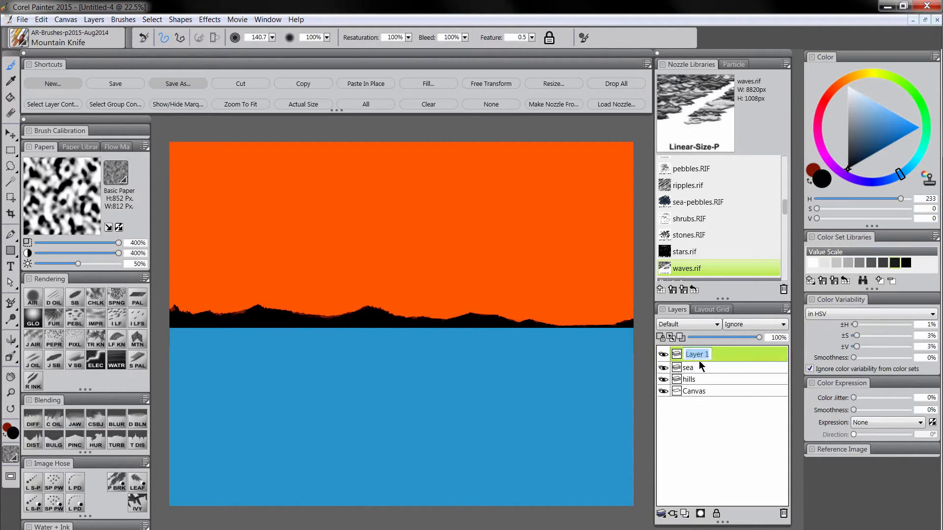
{"action": "type", "text": "sand"}
{"action": "key", "text": "Return"}
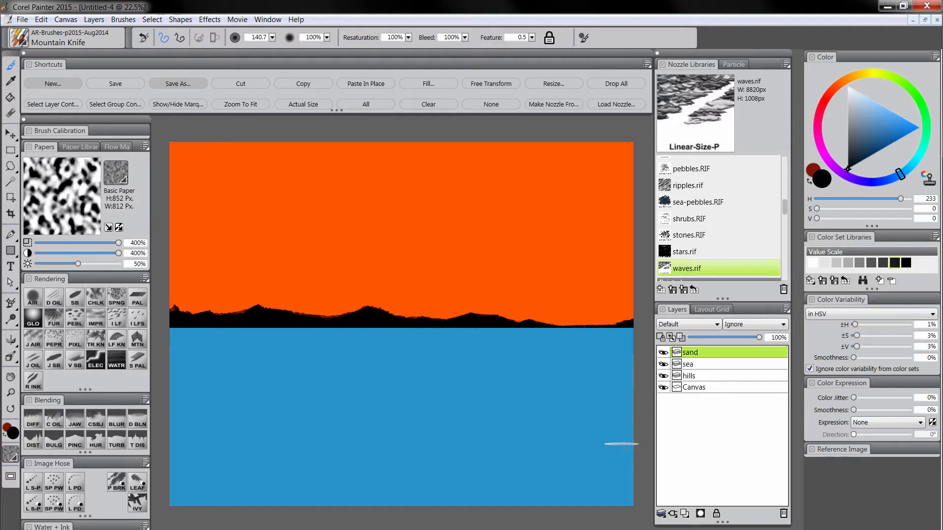
Paint a soft-edged brown beach (H 102, S 96, V 101) diagonally across the lower right of the sea with an enlarged Digital Airbrush.
{"action": "left_click", "coordinate": [33, 298]}
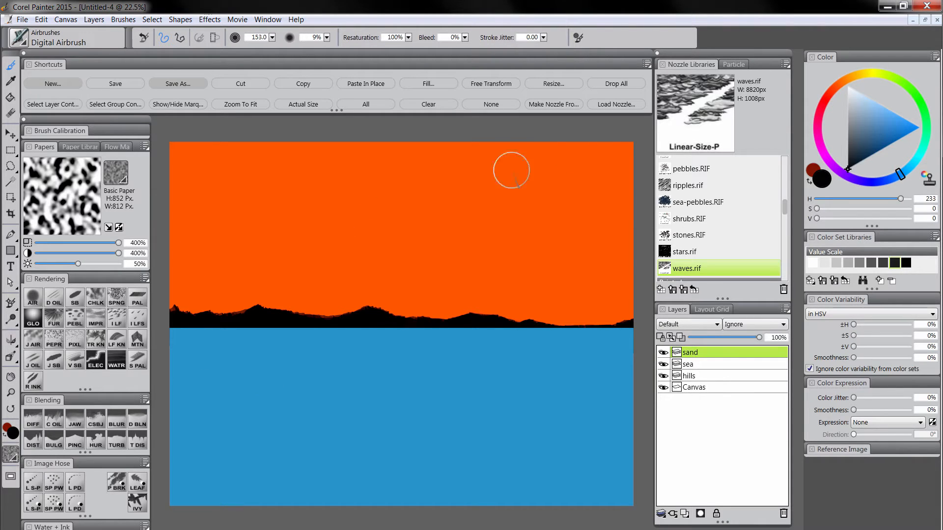
{"action": "left_click", "coordinate": [838, 87]}
{"action": "left_click_drag", "start_coordinate": [883, 135], "coordinate": [870, 137]}
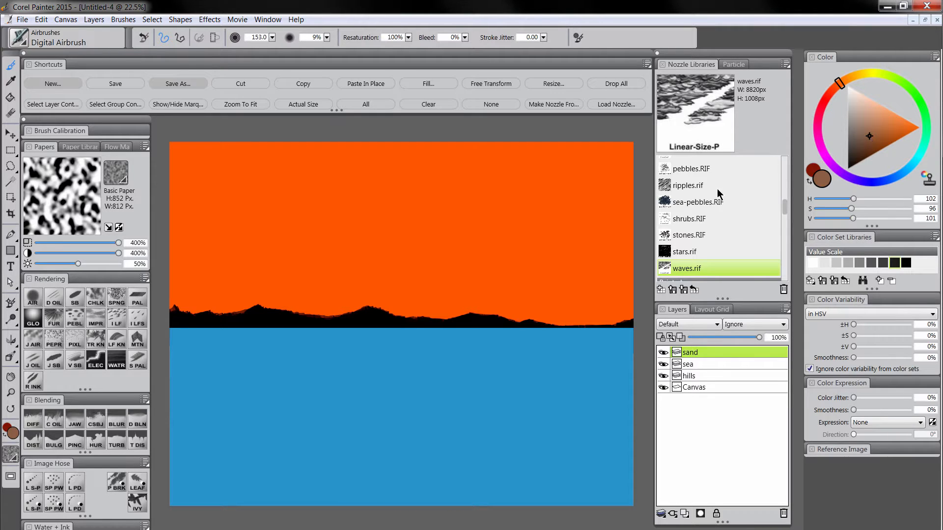
{"action": "key", "text": "Tab"}
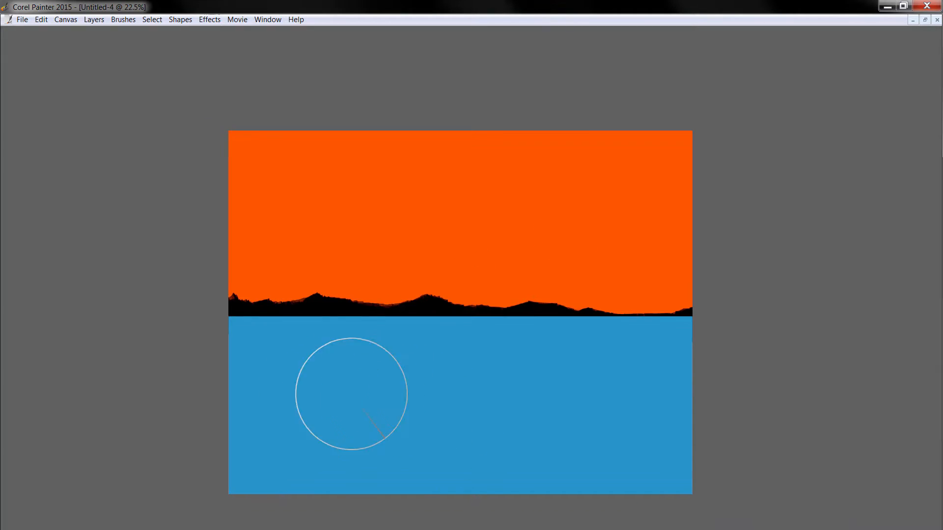
{"action": "left_click_drag", "start_coordinate": [301, 411], "coordinate": [330, 453], "text": "ctrl+alt"}
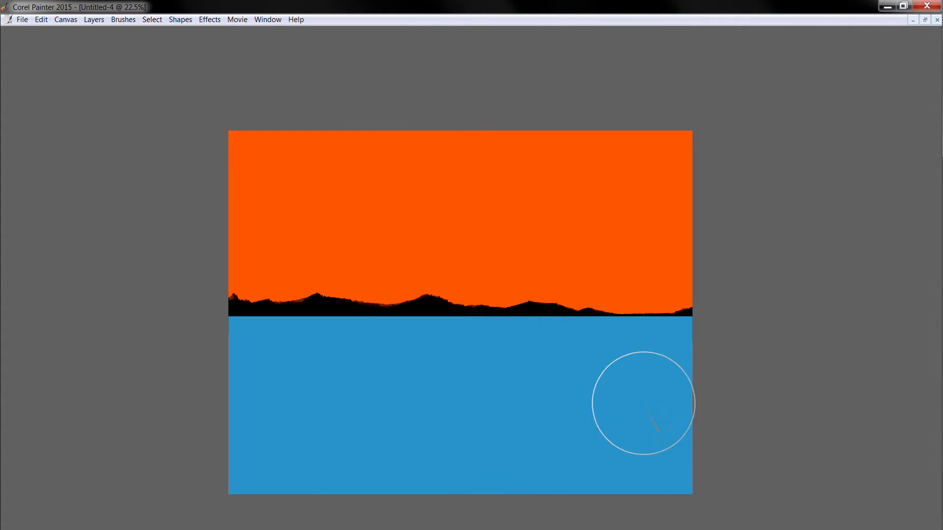
{"action": "mouse_move", "coordinate": [738, 417]}
{"action": "left_mouse_down"}
{"action": "mouse_move", "coordinate": [555, 454]}
{"action": "mouse_move", "coordinate": [704, 415]}
{"action": "mouse_move", "coordinate": [461, 498]}
{"action": "mouse_move", "coordinate": [717, 424]}
{"action": "mouse_move", "coordinate": [416, 493]}
{"action": "mouse_move", "coordinate": [573, 455]}
{"action": "mouse_move", "coordinate": [357, 525]}
{"action": "mouse_move", "coordinate": [703, 444]}
{"action": "mouse_move", "coordinate": [668, 477]}
{"action": "mouse_move", "coordinate": [700, 490]}
{"action": "mouse_move", "coordinate": [625, 473]}
{"action": "left_mouse_up"}
{"action": "mouse_move", "coordinate": [722, 374]}
{"action": "left_mouse_down"}
{"action": "mouse_move", "coordinate": [276, 513]}
{"action": "mouse_move", "coordinate": [443, 471]}
{"action": "mouse_move", "coordinate": [294, 514]}
{"action": "mouse_move", "coordinate": [470, 516]}
{"action": "left_mouse_up"}
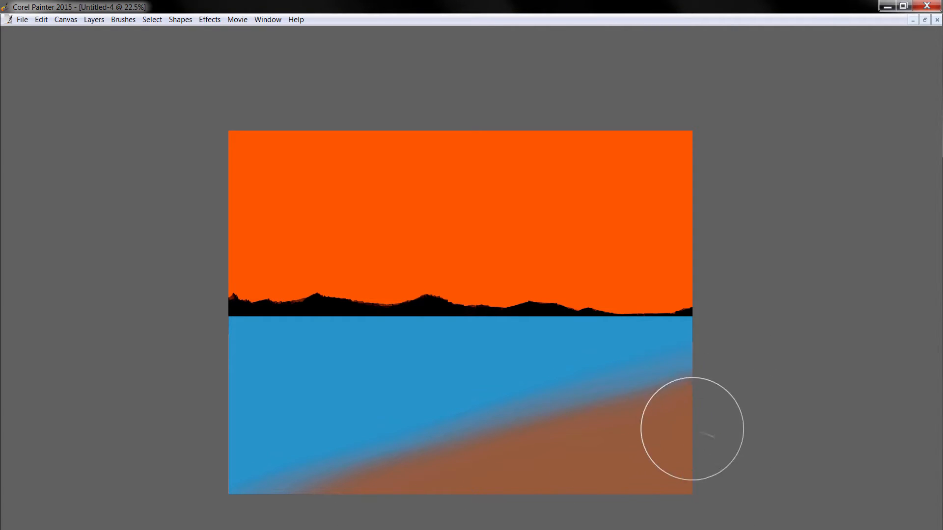
{"action": "left_click_drag", "start_coordinate": [691, 363], "coordinate": [712, 365]}
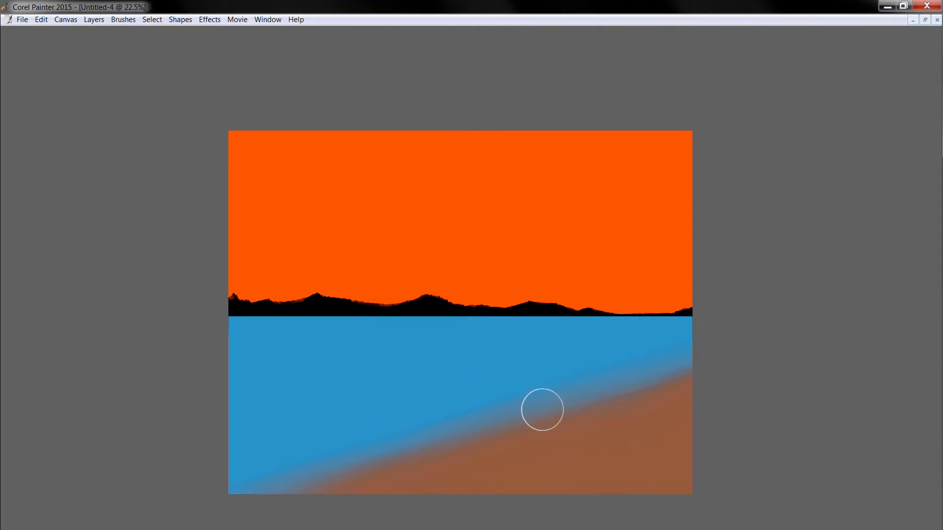
{"action": "key", "text": "Tab"}
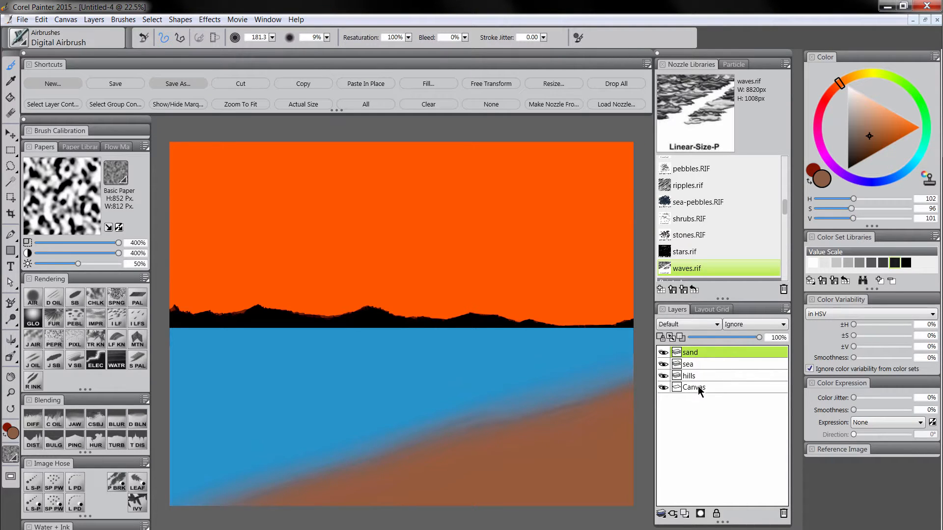
On the Canvas layer, paint a red glow (H 93, S 255, V 93) above the hills with the Digital Airbrush at about 582 size.
{"action": "left_click", "coordinate": [696, 387]}
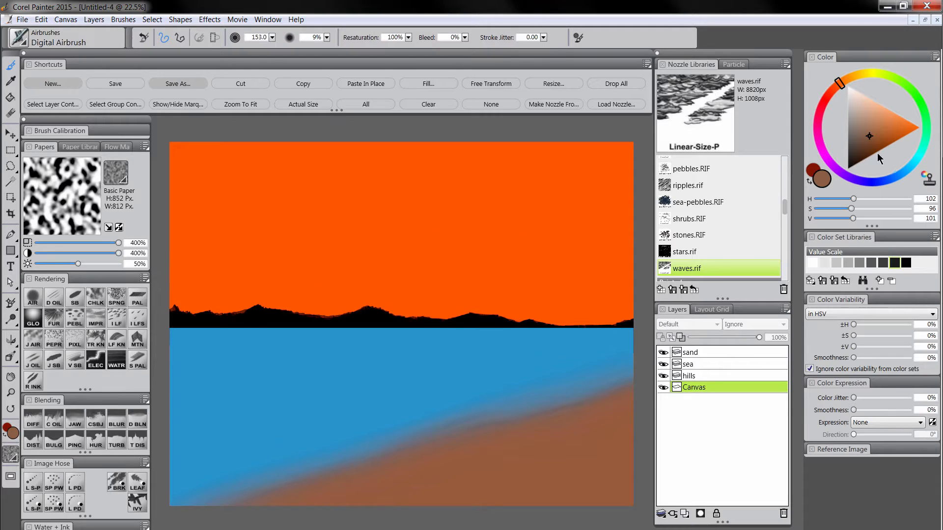
{"action": "left_click_drag", "start_coordinate": [841, 96], "coordinate": [831, 91]}
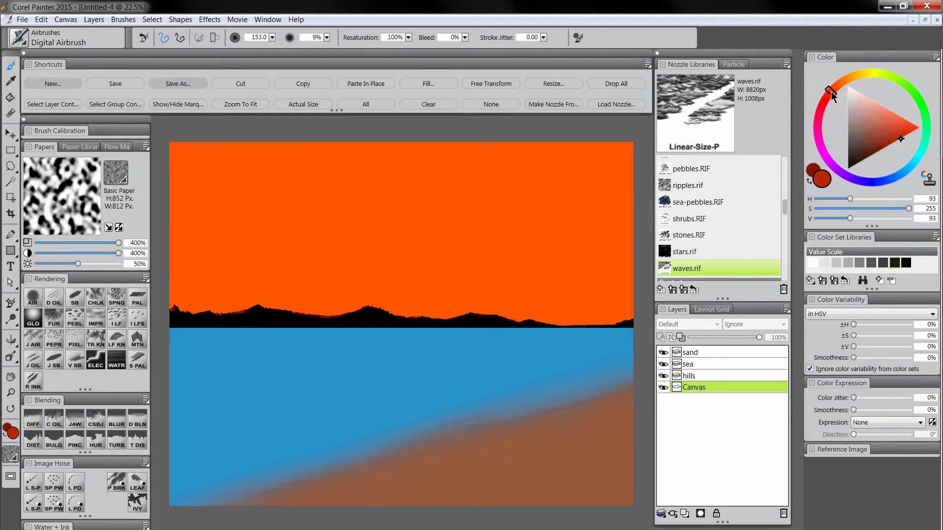
{"action": "key", "text": "Tab"}
{"action": "left_click_drag", "start_coordinate": [594, 268], "coordinate": [659, 267]}
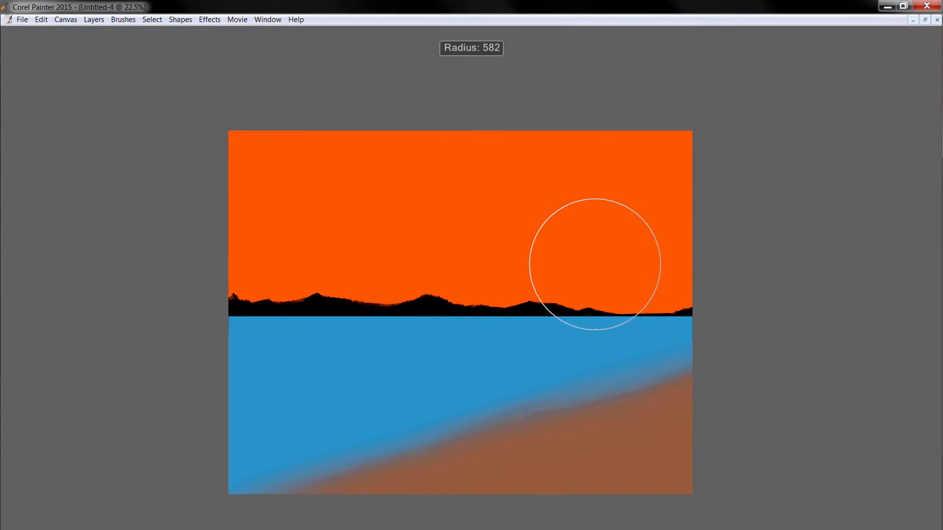
{"action": "mouse_move", "coordinate": [712, 319]}
{"action": "left_mouse_down"}
{"action": "mouse_move", "coordinate": [417, 322]}
{"action": "mouse_move", "coordinate": [710, 332]}
{"action": "mouse_move", "coordinate": [378, 324]}
{"action": "mouse_move", "coordinate": [600, 297]}
{"action": "mouse_move", "coordinate": [182, 306]}
{"action": "mouse_move", "coordinate": [362, 310]}
{"action": "left_mouse_up"}
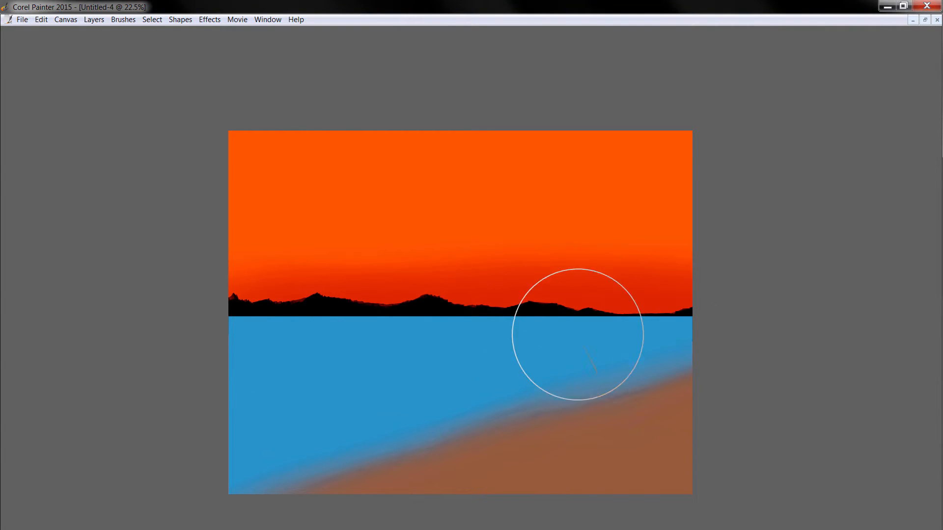
Deepen the sky just above the hills with a darker red, using the Digital Airbrush at about size 504.
{"action": "key", "text": "Tab"}
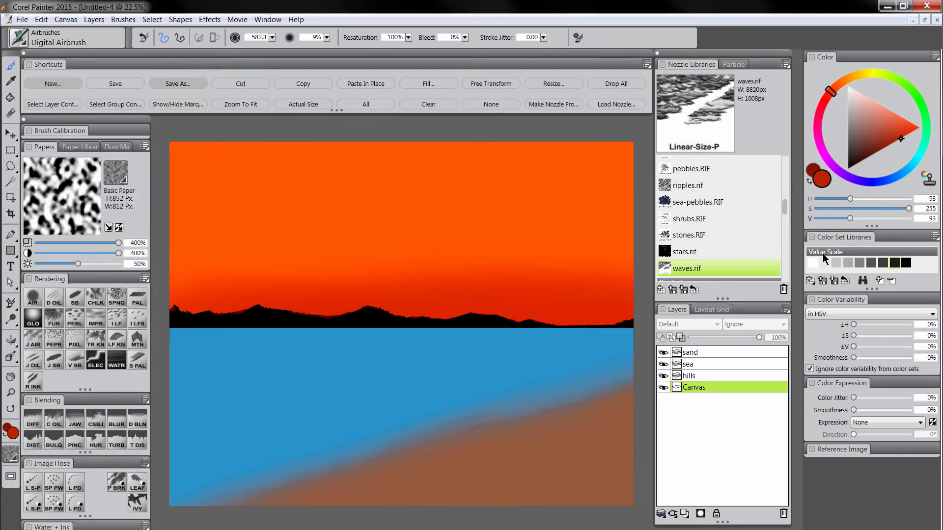
{"action": "key", "text": "Tab"}
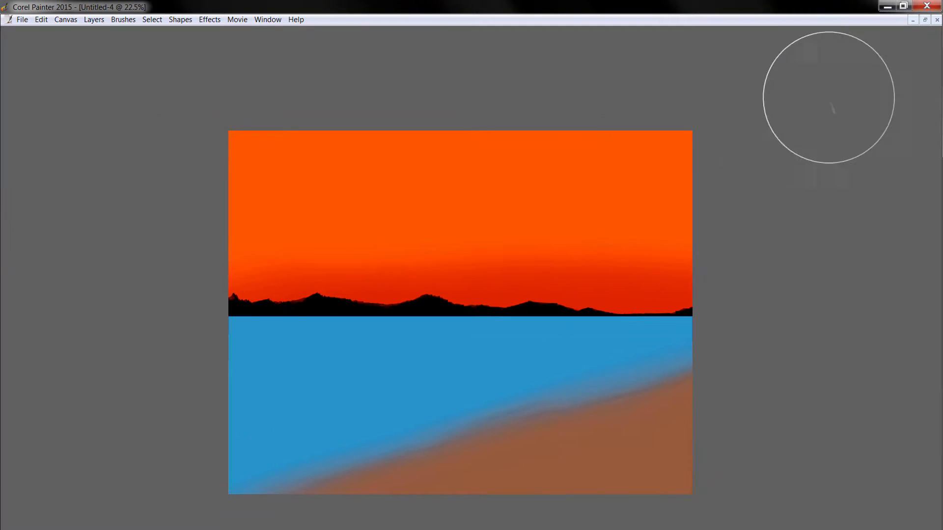
{"action": "mouse_move", "coordinate": [708, 320]}
{"action": "left_mouse_down"}
{"action": "mouse_move", "coordinate": [728, 343]}
{"action": "mouse_move", "coordinate": [352, 340]}
{"action": "mouse_move", "coordinate": [350, 332]}
{"action": "left_mouse_up"}
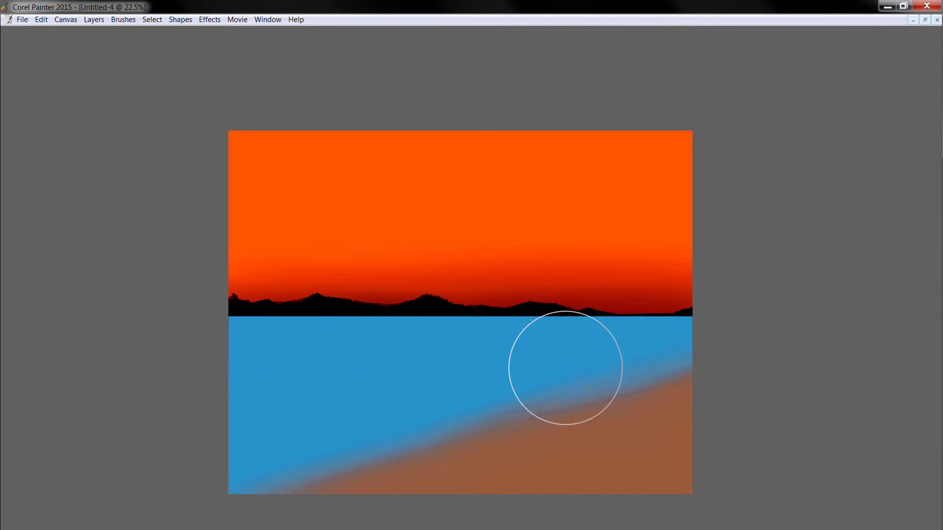
Paint a soft, bright orange band across the middle of the sky above the red glow.
{"action": "key", "text": "Tab"}
{"action": "left_click", "coordinate": [848, 86]}
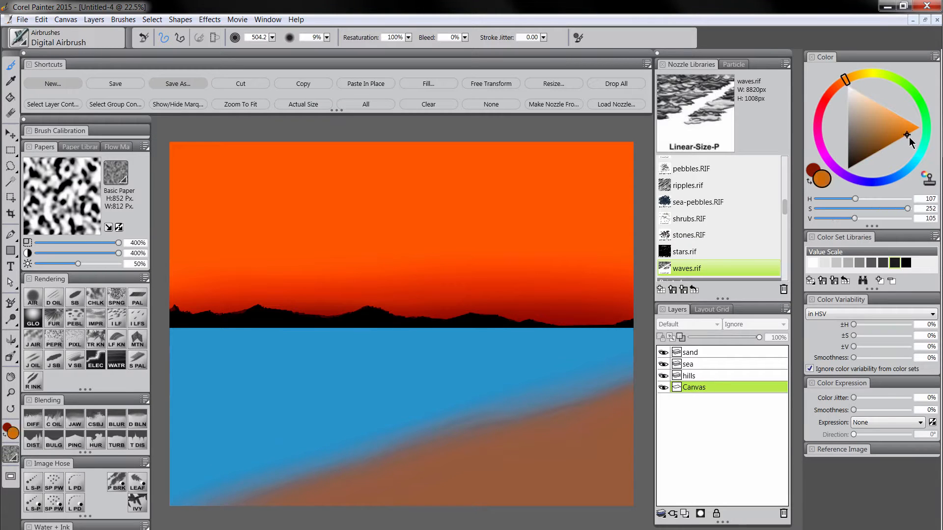
{"action": "left_click", "coordinate": [918, 128]}
{"action": "key", "text": "Tab"}
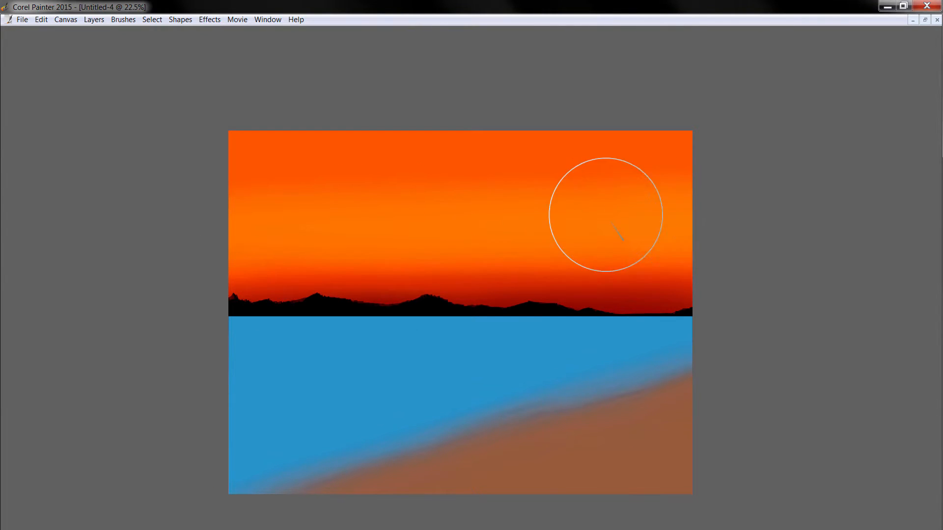
Brighten the middle sky band with yellow-orange (H 115, S 255, V 125), adding a central glow with the brush reduced to about 249.
{"action": "key", "text": "Tab"}
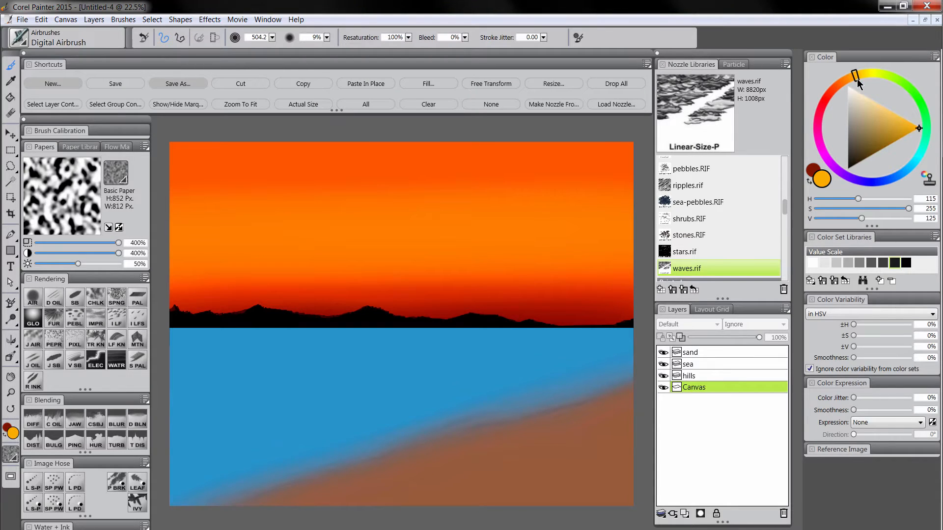
{"action": "key", "text": "Tab"}
{"action": "mouse_move", "coordinate": [708, 200]}
{"action": "left_mouse_down"}
{"action": "mouse_move", "coordinate": [238, 232]}
{"action": "mouse_move", "coordinate": [770, 231]}
{"action": "left_mouse_up"}
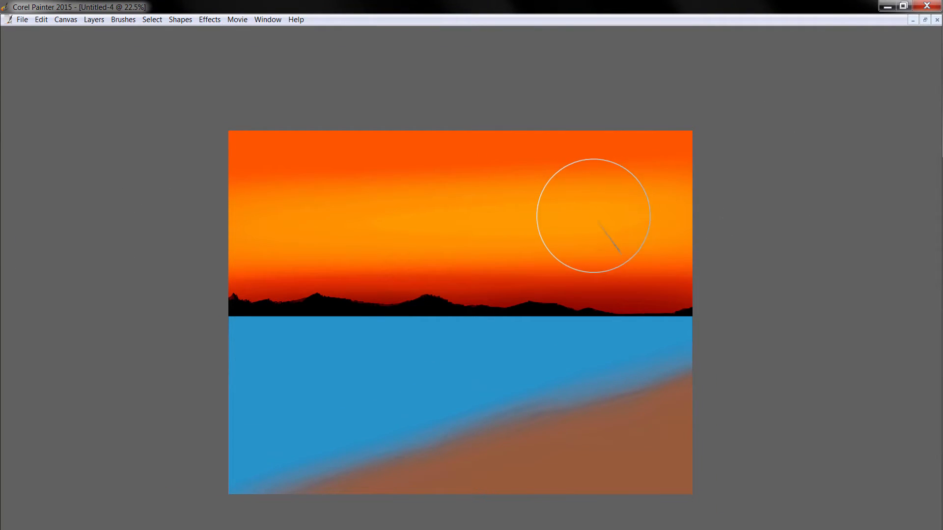
{"action": "mouse_move", "coordinate": [503, 223]}
{"action": "left_mouse_down", "text": "ctrl+alt"}
{"action": "mouse_move", "coordinate": [502, 243]}
{"action": "mouse_move", "coordinate": [451, 235]}
{"action": "mouse_move", "coordinate": [499, 232]}
{"action": "mouse_move", "coordinate": [487, 237]}
{"action": "mouse_move", "coordinate": [494, 245]}
{"action": "mouse_move", "coordinate": [463, 215]}
{"action": "mouse_move", "coordinate": [506, 218]}
{"action": "mouse_move", "coordinate": [460, 250]}
{"action": "mouse_move", "coordinate": [445, 231]}
{"action": "left_mouse_up", "text": "ctrl+alt"}
{"action": "mouse_move", "coordinate": [497, 212]}
{"action": "left_mouse_down"}
{"action": "mouse_move", "coordinate": [366, 238]}
{"action": "mouse_move", "coordinate": [424, 245]}
{"action": "mouse_move", "coordinate": [416, 216]}
{"action": "mouse_move", "coordinate": [479, 226]}
{"action": "left_mouse_up"}
Paint light yellow highlights (H 117, S 255, V 164) over the center of the sky and outward along the bright band.
{"action": "key", "text": "Tab"}
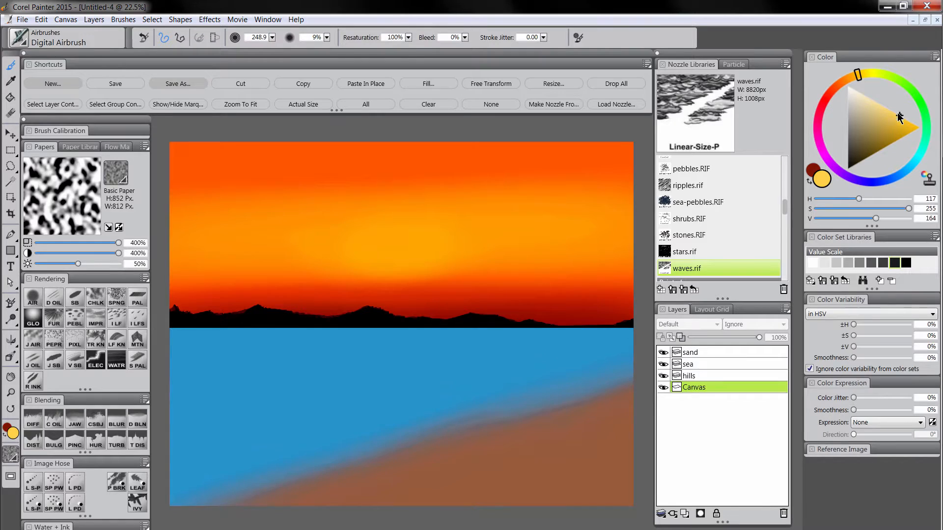
{"action": "key", "text": "Tab"}
{"action": "mouse_move", "coordinate": [523, 238]}
{"action": "left_mouse_down"}
{"action": "mouse_move", "coordinate": [448, 232]}
{"action": "mouse_move", "coordinate": [470, 226]}
{"action": "mouse_move", "coordinate": [418, 240]}
{"action": "mouse_move", "coordinate": [467, 230]}
{"action": "mouse_move", "coordinate": [436, 257]}
{"action": "mouse_move", "coordinate": [418, 214]}
{"action": "mouse_move", "coordinate": [479, 209]}
{"action": "mouse_move", "coordinate": [385, 235]}
{"action": "mouse_move", "coordinate": [490, 218]}
{"action": "mouse_move", "coordinate": [442, 215]}
{"action": "left_mouse_up"}
{"action": "mouse_move", "coordinate": [638, 275]}
{"action": "left_mouse_down"}
{"action": "mouse_move", "coordinate": [500, 289]}
{"action": "mouse_move", "coordinate": [364, 225]}
{"action": "mouse_move", "coordinate": [268, 206]}
{"action": "mouse_move", "coordinate": [401, 241]}
{"action": "left_mouse_up"}
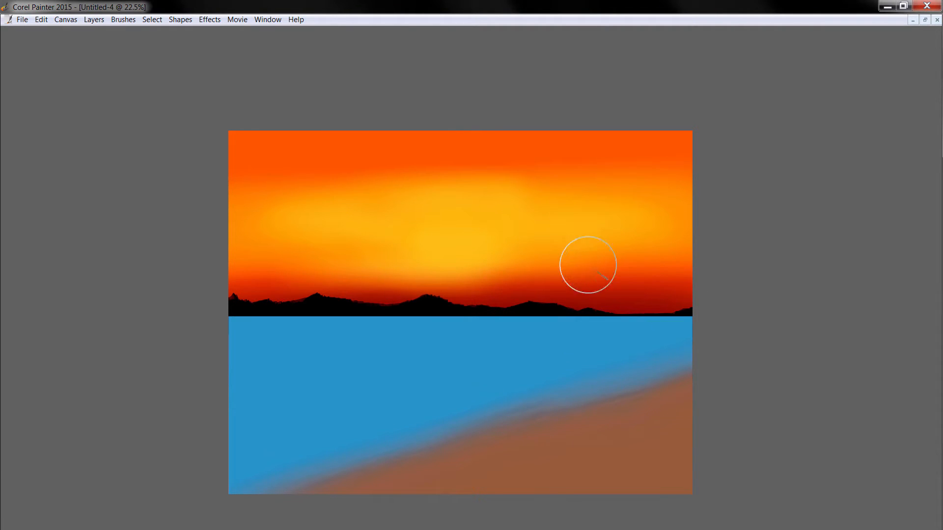
Paint the upper sky with violet-blue (H 7, S 255, V 164) using the airbrush enlarged to about 695.
{"action": "key", "text": "Tab"}
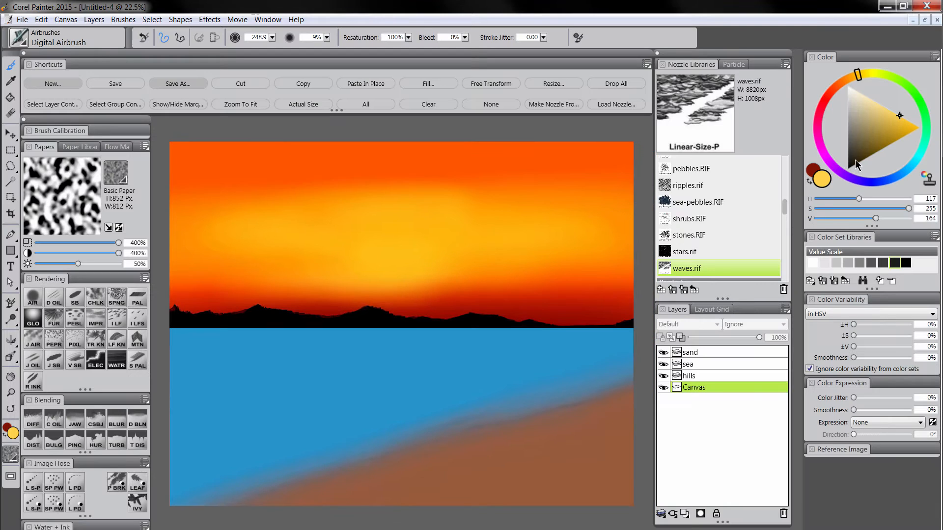
{"action": "left_click", "coordinate": [860, 178]}
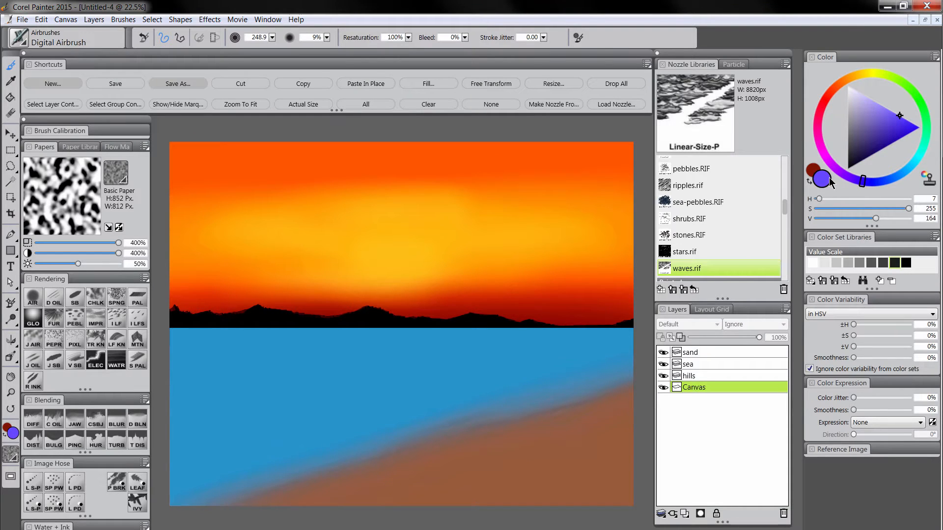
{"action": "key", "text": "Tab"}
{"action": "left_click_drag", "start_coordinate": [558, 140], "coordinate": [635, 141]}
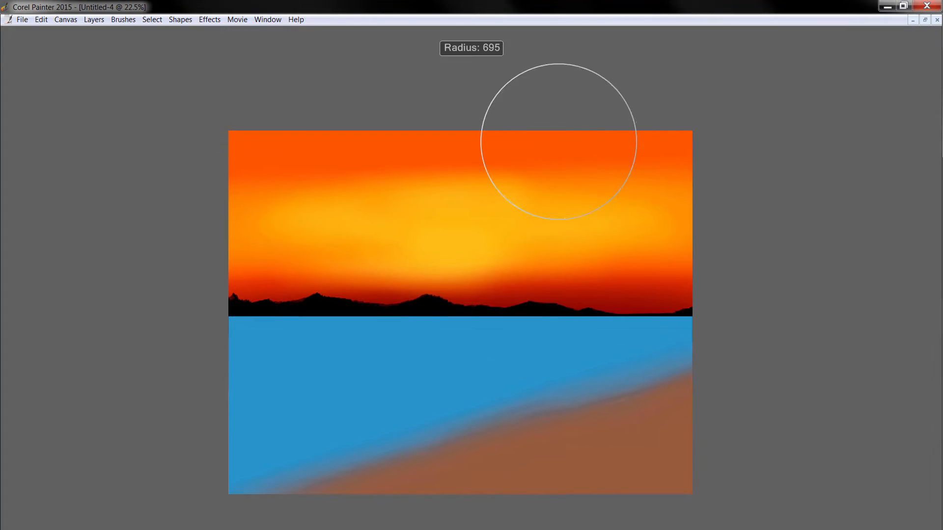
{"action": "mouse_move", "coordinate": [706, 151]}
{"action": "left_mouse_down"}
{"action": "mouse_move", "coordinate": [629, 125]}
{"action": "mouse_move", "coordinate": [171, 131]}
{"action": "mouse_move", "coordinate": [302, 116]}
{"action": "mouse_move", "coordinate": [826, 106]}
{"action": "mouse_move", "coordinate": [154, 161]}
{"action": "mouse_move", "coordinate": [503, 157]}
{"action": "mouse_move", "coordinate": [846, 183]}
{"action": "mouse_move", "coordinate": [374, 172]}
{"action": "mouse_move", "coordinate": [163, 194]}
{"action": "mouse_move", "coordinate": [542, 190]}
{"action": "mouse_move", "coordinate": [855, 209]}
{"action": "mouse_move", "coordinate": [515, 182]}
{"action": "mouse_move", "coordinate": [128, 200]}
{"action": "mouse_move", "coordinate": [783, 194]}
{"action": "mouse_move", "coordinate": [812, 206]}
{"action": "mouse_move", "coordinate": [457, 189]}
{"action": "mouse_move", "coordinate": [93, 217]}
{"action": "mouse_move", "coordinate": [811, 201]}
{"action": "mouse_move", "coordinate": [795, 167]}
{"action": "mouse_move", "coordinate": [361, 126]}
{"action": "mouse_move", "coordinate": [127, 158]}
{"action": "mouse_move", "coordinate": [884, 166]}
{"action": "left_mouse_up"}
Shift the center of the upper sky toward a cooler violet by airbrushing a bluer hue over it.
{"action": "key", "text": "Tab"}
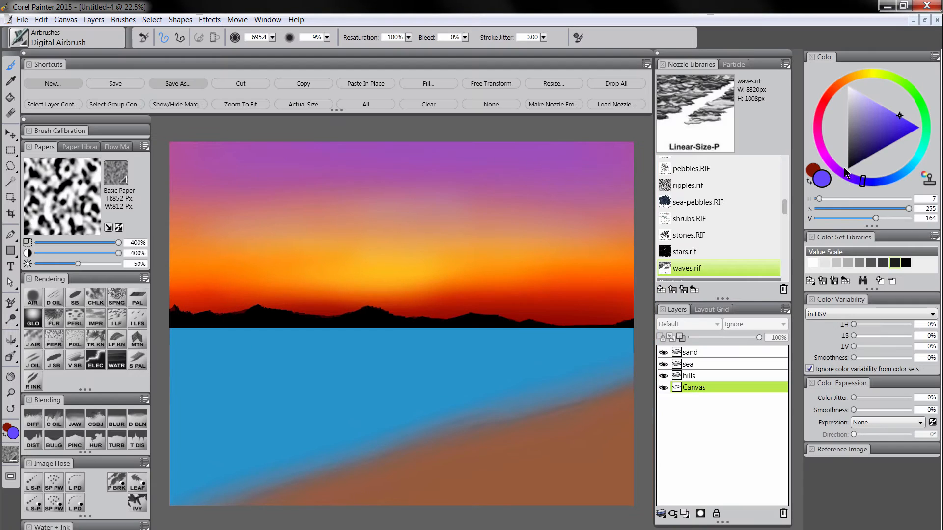
{"action": "left_click", "coordinate": [906, 177]}
{"action": "key", "text": "Tab"}
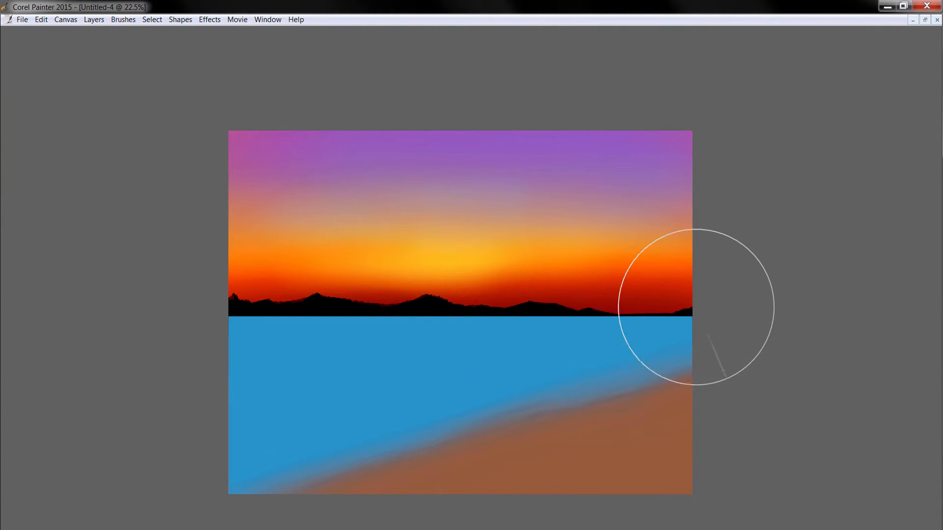
Airbrush soft pink (H 47, S 255, V 164) into the right side of the sky with the brush at about 347.
{"action": "key", "text": "Tab"}
{"action": "left_click", "coordinate": [827, 153]}
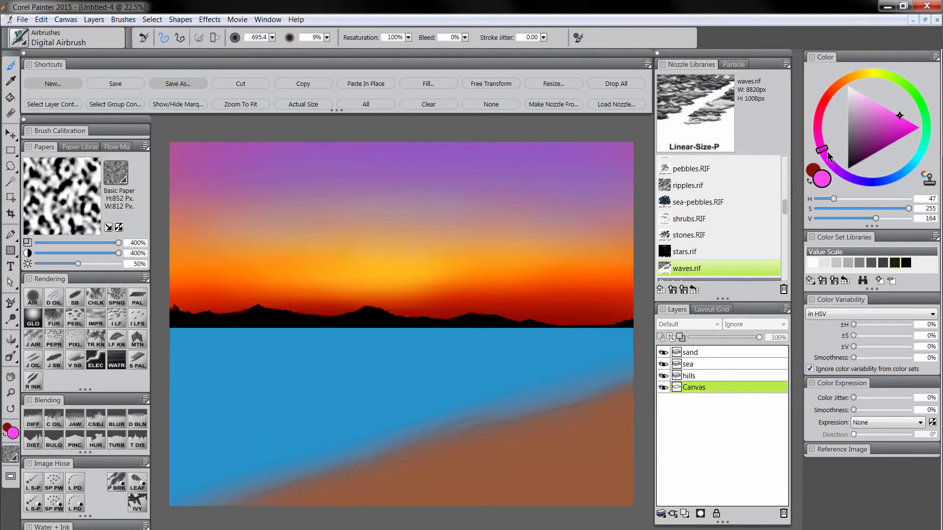
{"action": "key", "text": "Tab"}
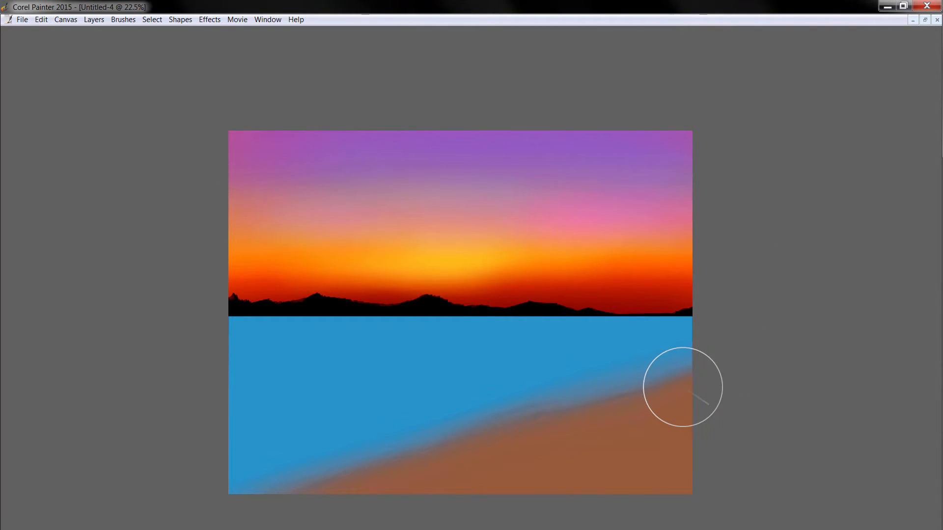
Smear the sky colors into wispy, curling cloud shapes across the whole width with the Coarse Oily Blender.
{"action": "key", "text": "Tab"}
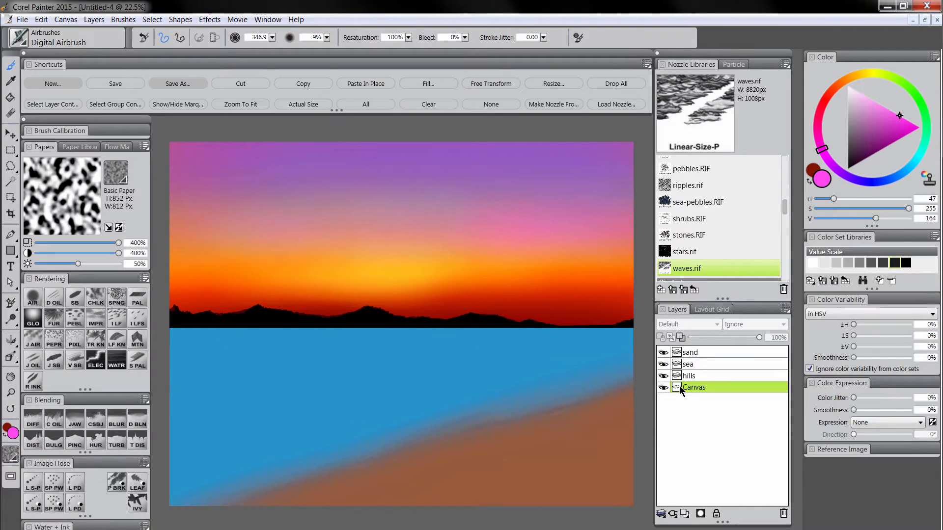
{"action": "left_click", "coordinate": [55, 420]}
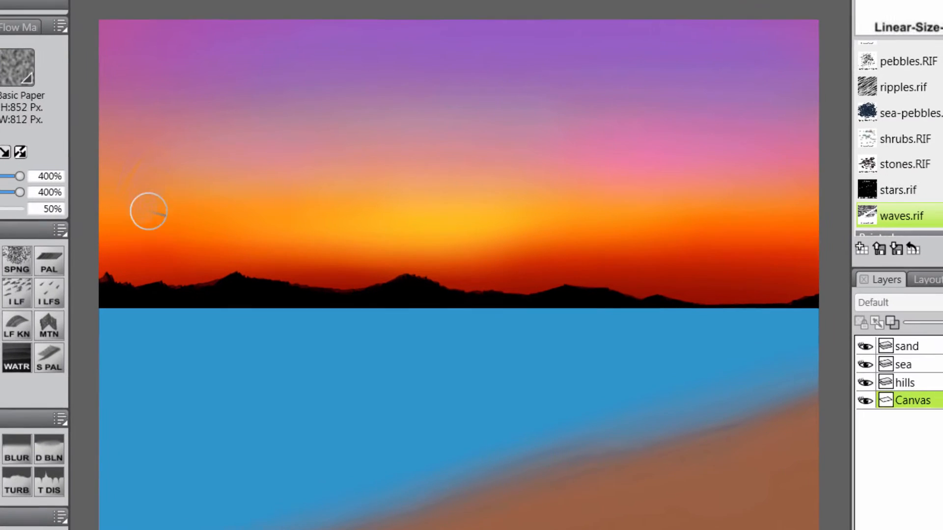
{"action": "left_click_drag", "start_coordinate": [148, 211], "coordinate": [211, 210]}
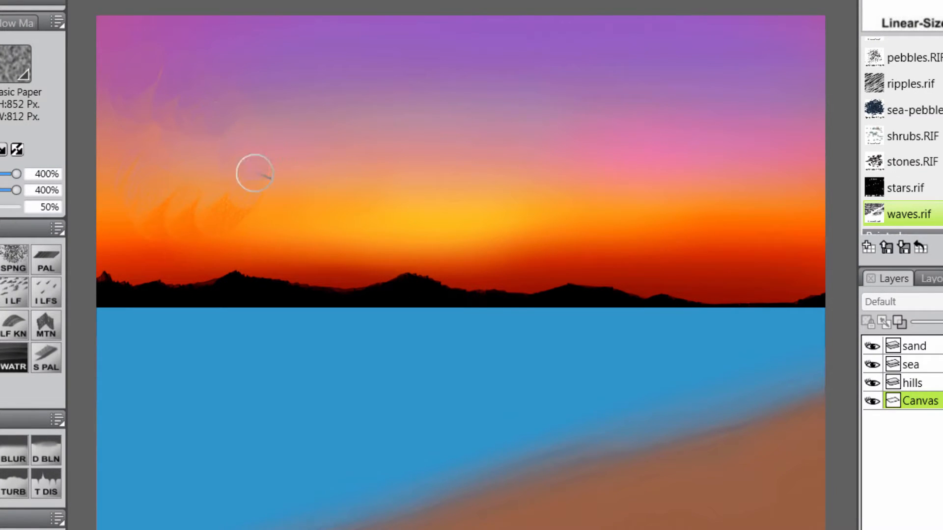
{"action": "left_click_drag", "start_coordinate": [271, 231], "coordinate": [339, 223]}
{"action": "left_click_drag", "start_coordinate": [322, 108], "coordinate": [356, 152]}
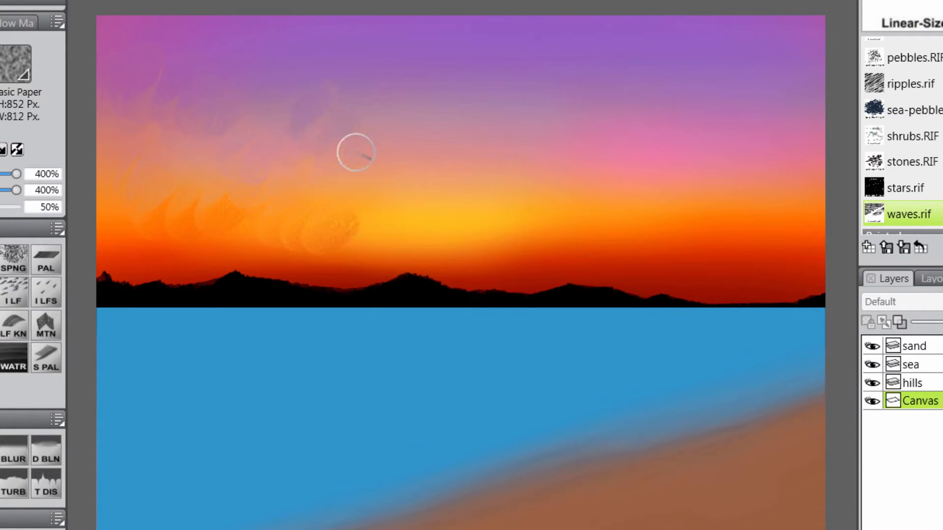
{"action": "mouse_move", "coordinate": [342, 238]}
{"action": "left_mouse_down"}
{"action": "mouse_move", "coordinate": [355, 261]}
{"action": "mouse_move", "coordinate": [420, 206]}
{"action": "mouse_move", "coordinate": [411, 198]}
{"action": "mouse_move", "coordinate": [435, 175]}
{"action": "mouse_move", "coordinate": [398, 225]}
{"action": "mouse_move", "coordinate": [402, 243]}
{"action": "mouse_move", "coordinate": [455, 256]}
{"action": "mouse_move", "coordinate": [468, 168]}
{"action": "mouse_move", "coordinate": [399, 158]}
{"action": "mouse_move", "coordinate": [400, 105]}
{"action": "mouse_move", "coordinate": [473, 114]}
{"action": "mouse_move", "coordinate": [516, 140]}
{"action": "mouse_move", "coordinate": [520, 169]}
{"action": "mouse_move", "coordinate": [493, 214]}
{"action": "mouse_move", "coordinate": [503, 247]}
{"action": "mouse_move", "coordinate": [587, 243]}
{"action": "left_mouse_up"}
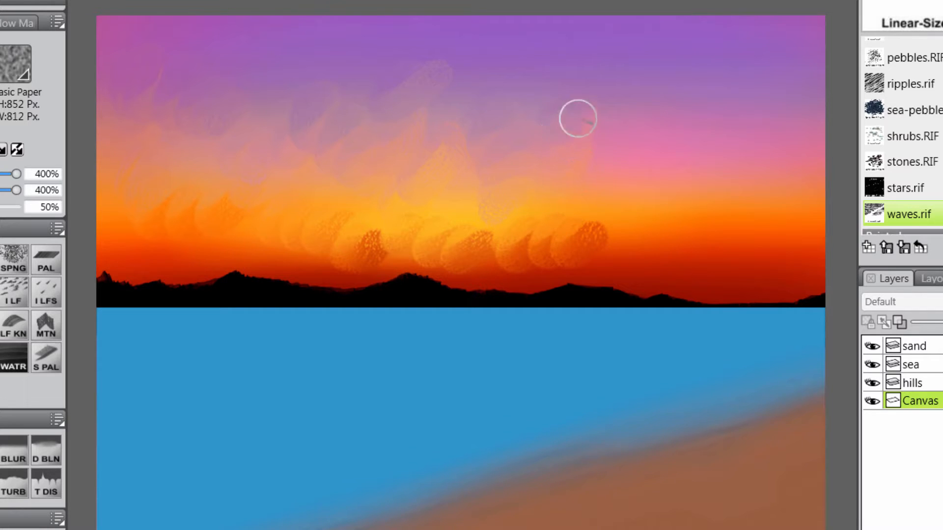
{"action": "mouse_move", "coordinate": [644, 235]}
{"action": "left_mouse_down"}
{"action": "mouse_move", "coordinate": [669, 265]}
{"action": "mouse_move", "coordinate": [734, 243]}
{"action": "left_mouse_up"}
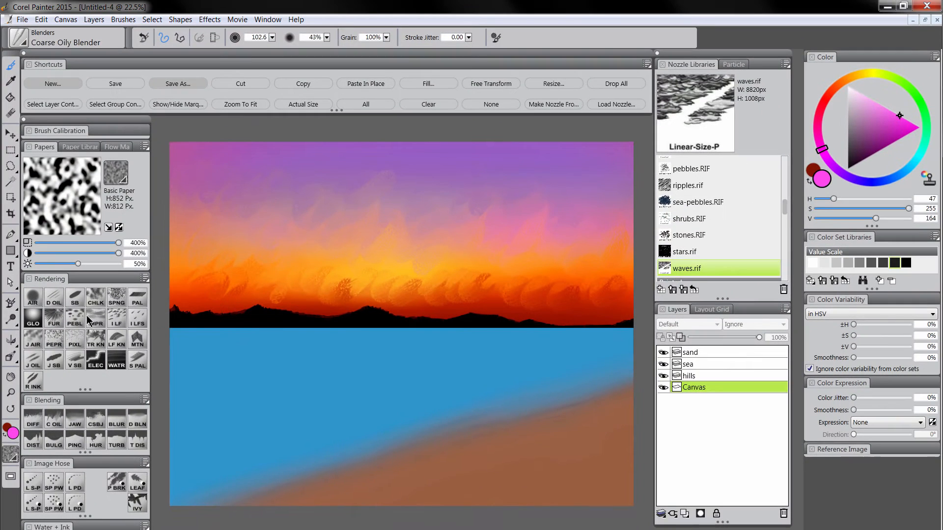
Soften the textured clouds across the sky with the Diffuse Blur blender enlarged to about 292.
{"action": "left_click", "coordinate": [33, 422]}
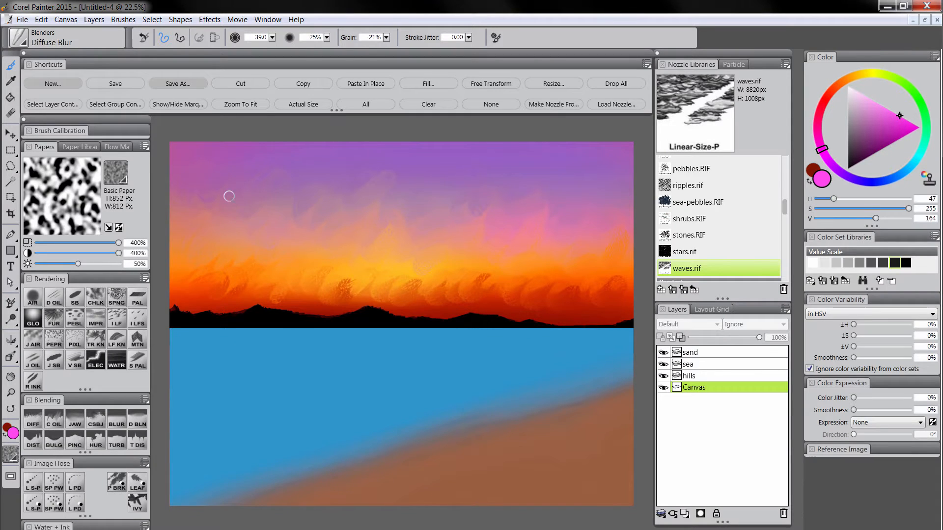
{"action": "left_click_drag", "start_coordinate": [229, 196], "coordinate": [270, 241]}
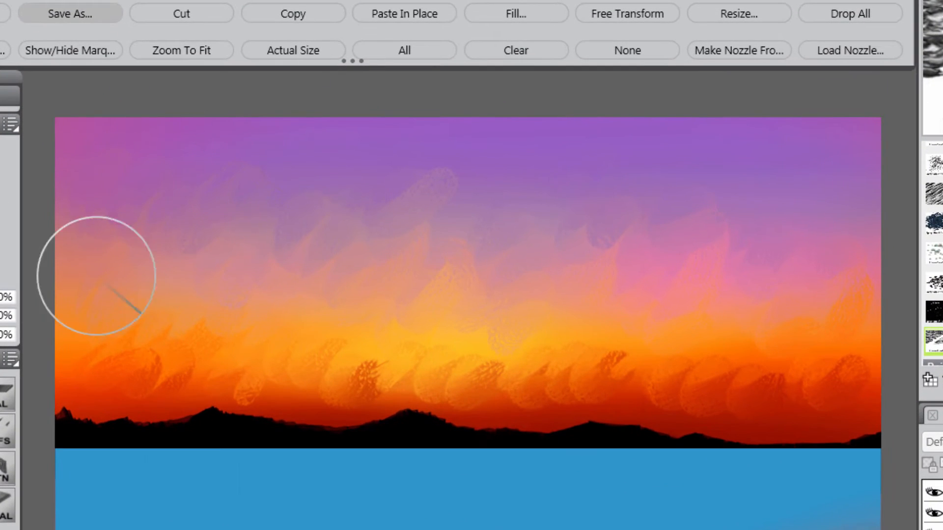
{"action": "mouse_move", "coordinate": [96, 276]}
{"action": "left_mouse_down"}
{"action": "mouse_move", "coordinate": [195, 344]}
{"action": "mouse_move", "coordinate": [118, 380]}
{"action": "mouse_move", "coordinate": [214, 255]}
{"action": "mouse_move", "coordinate": [207, 359]}
{"action": "mouse_move", "coordinate": [111, 237]}
{"action": "mouse_move", "coordinate": [132, 348]}
{"action": "mouse_move", "coordinate": [176, 317]}
{"action": "left_mouse_up"}
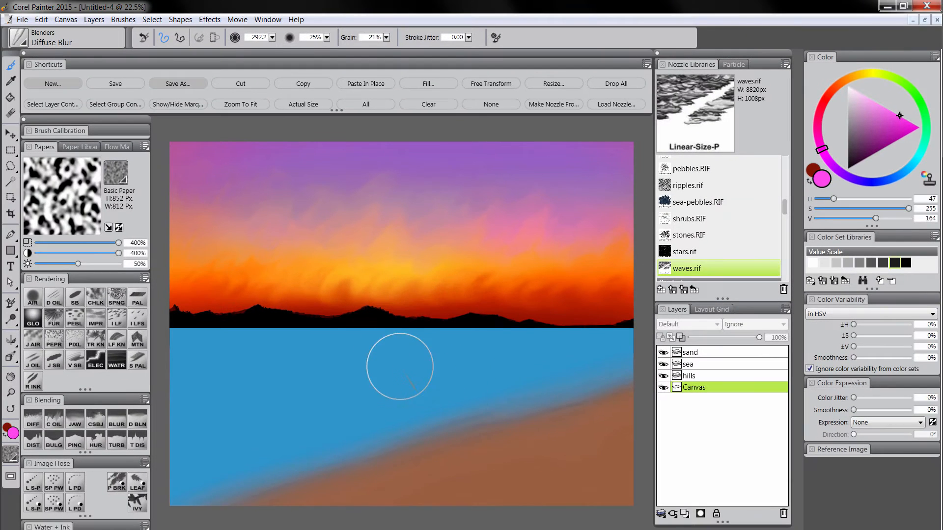
Select the sea layer's content and add a layer named "sea-ripples" above it, set to the Multiply composite method.
{"action": "left_click", "coordinate": [688, 364]}
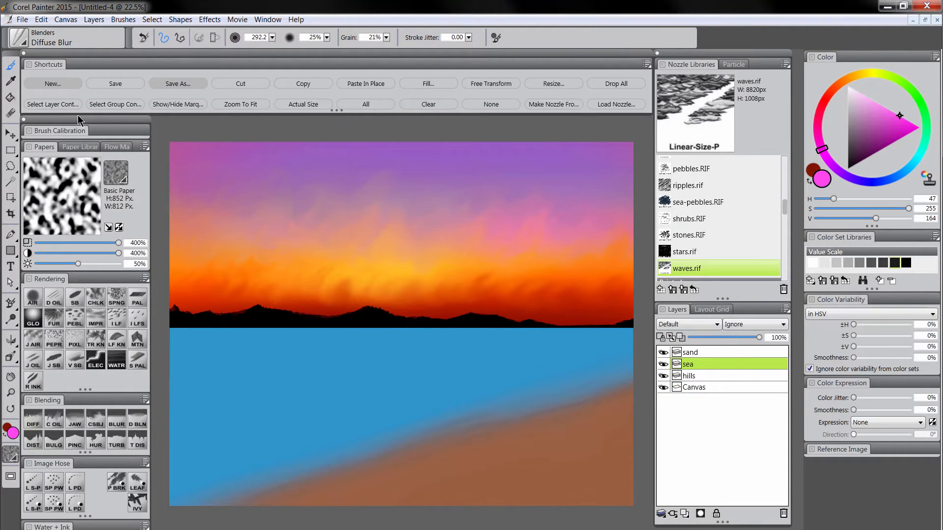
{"action": "left_click", "coordinate": [49, 106]}
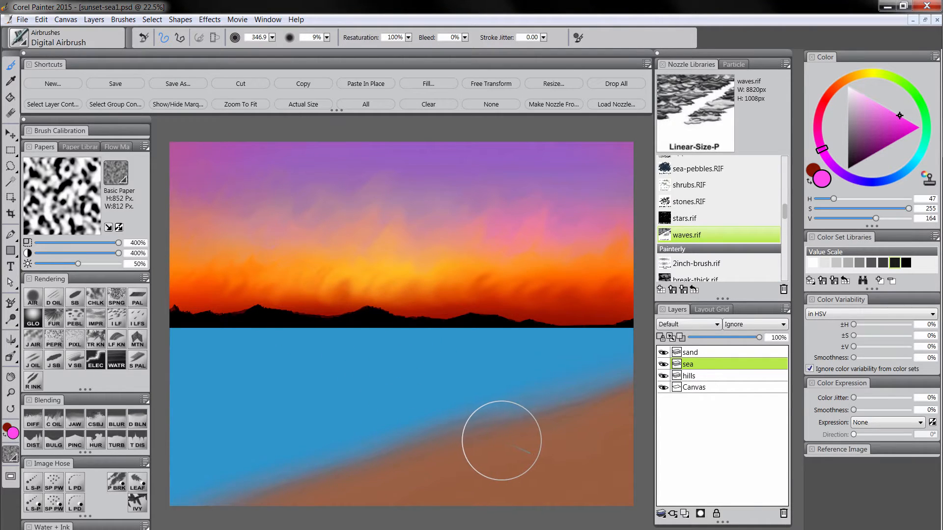
{"action": "left_click", "coordinate": [684, 513]}
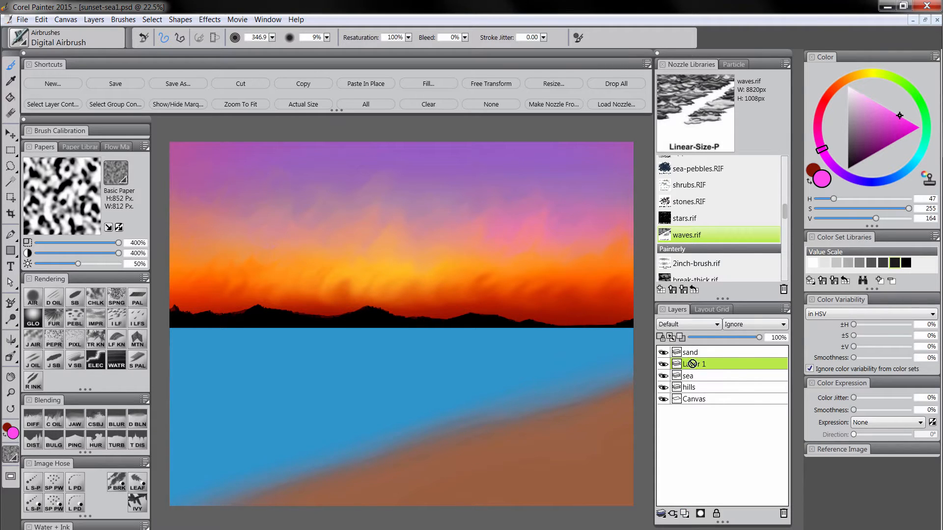
{"action": "left_click", "coordinate": [690, 324]}
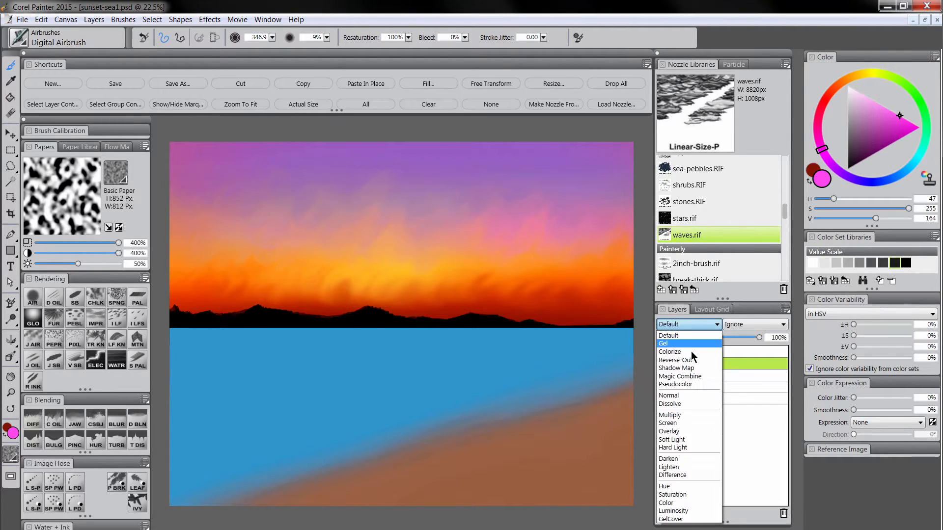
{"action": "left_click", "coordinate": [680, 414]}
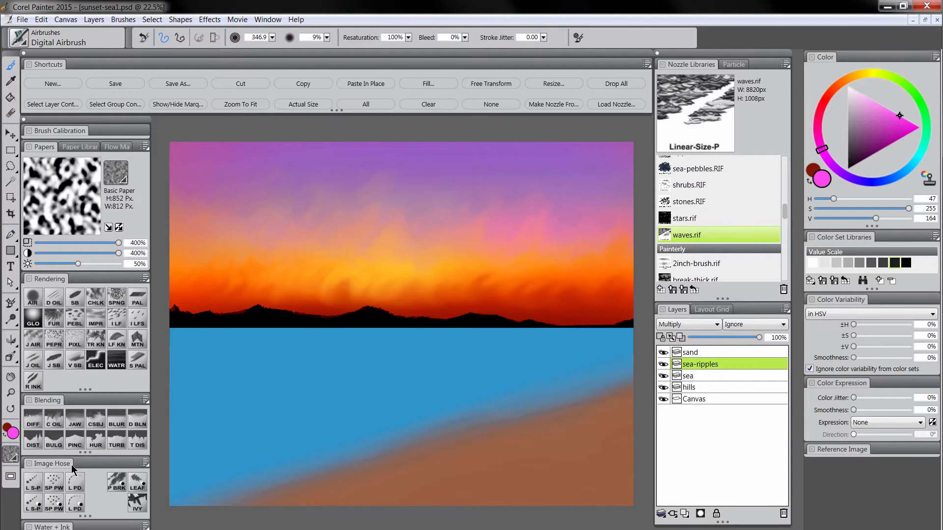
Choose the Linear-Size-P Image Hose brush for spraying the waves.rif nozzle.
{"action": "left_click", "coordinate": [34, 487]}
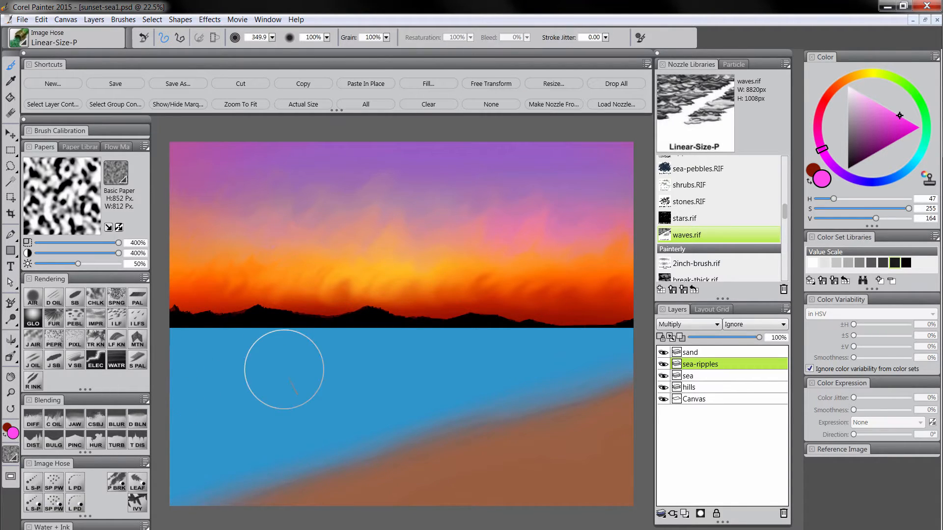
{"action": "left_click_drag", "start_coordinate": [235, 362], "coordinate": [511, 366]}
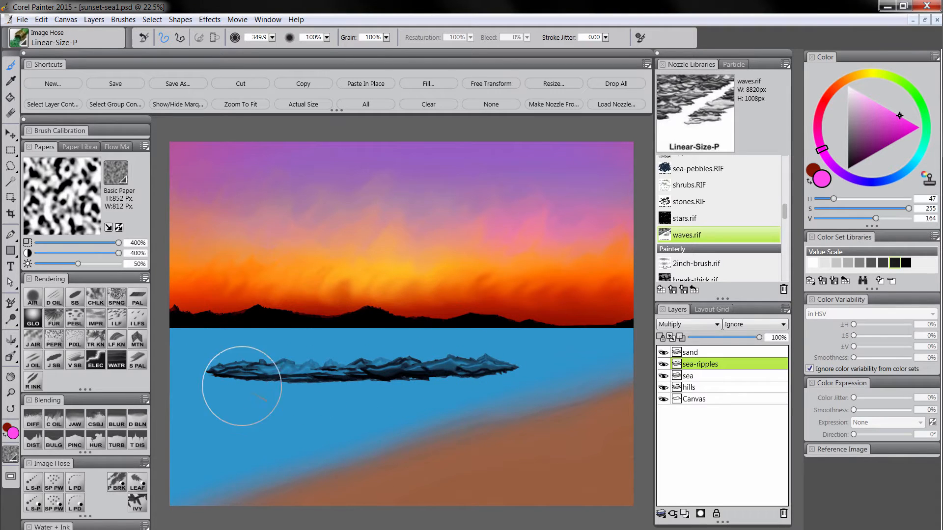
{"action": "mouse_move", "coordinate": [189, 390]}
{"action": "left_mouse_down"}
{"action": "mouse_move", "coordinate": [438, 396]}
{"action": "mouse_move", "coordinate": [200, 399]}
{"action": "mouse_move", "coordinate": [472, 395]}
{"action": "mouse_move", "coordinate": [234, 418]}
{"action": "mouse_move", "coordinate": [394, 412]}
{"action": "mouse_move", "coordinate": [563, 428]}
{"action": "left_mouse_up"}
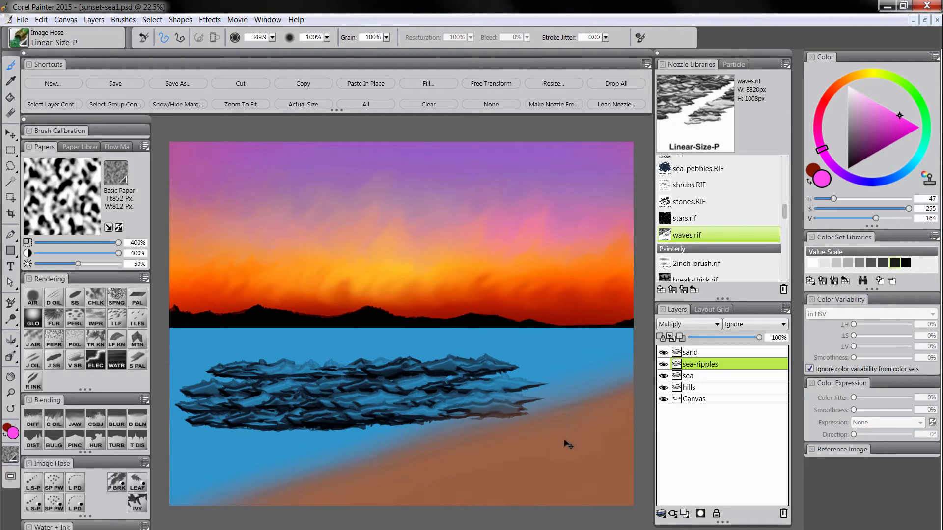
{"action": "key", "text": "ctrl+z"}
{"action": "key", "text": "ctrl+z"}
{"action": "key", "text": "ctrl+z"}
{"action": "key", "text": "ctrl+z"}
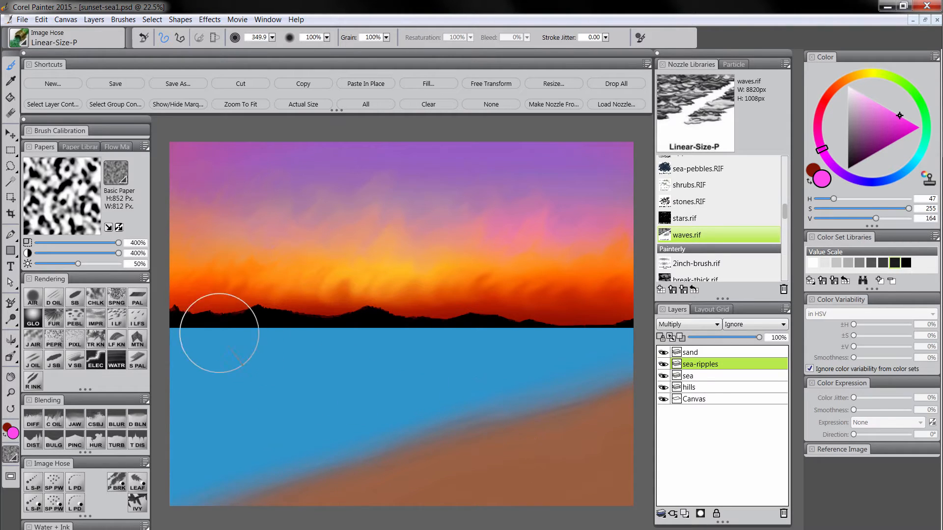
Spray fine wave ripples in a strip just below the horizon across the full width, with the brush reduced to about 93.
{"action": "left_click_drag", "start_coordinate": [214, 329], "coordinate": [220, 328], "text": "ctrl+alt"}
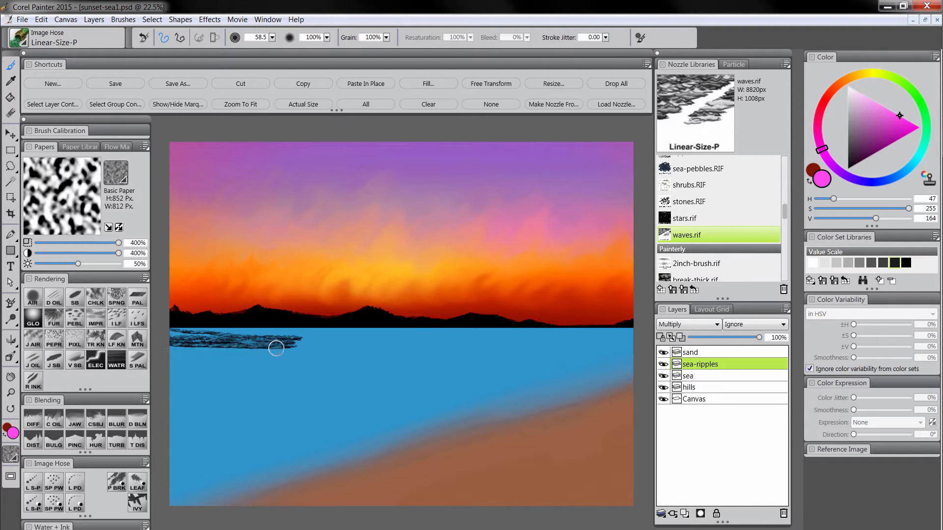
{"action": "left_click_drag", "start_coordinate": [249, 353], "coordinate": [265, 358], "text": "ctrl+alt"}
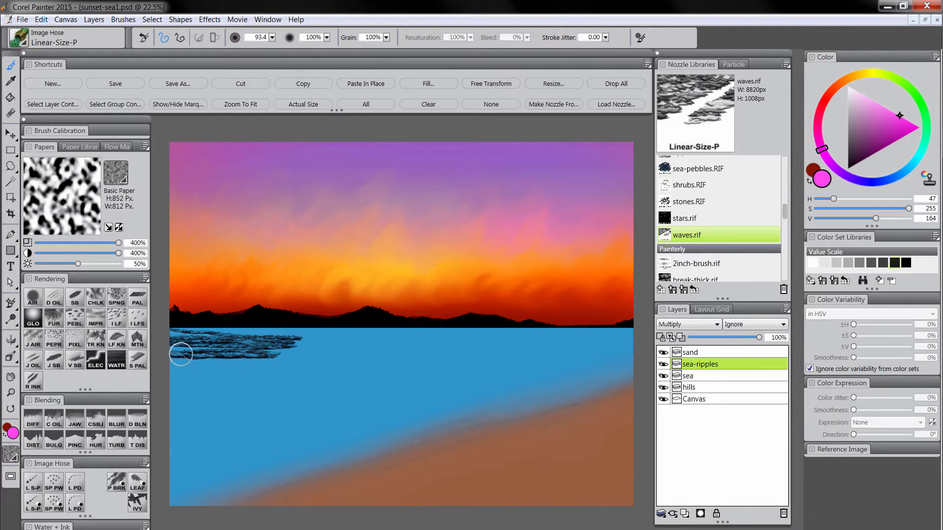
{"action": "key", "text": "ctrl+z"}
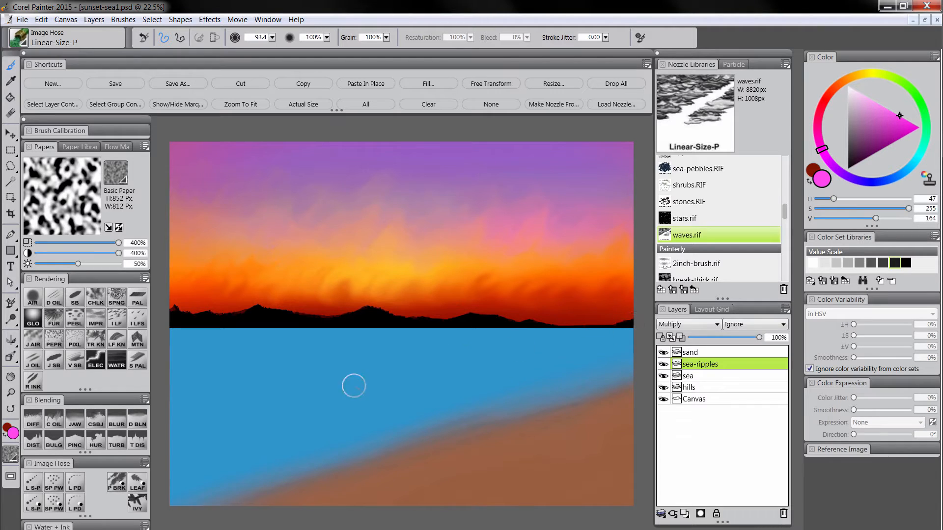
{"action": "left_click_drag", "start_coordinate": [622, 326], "coordinate": [206, 349]}
{"action": "left_click_drag", "start_coordinate": [302, 341], "coordinate": [450, 326]}
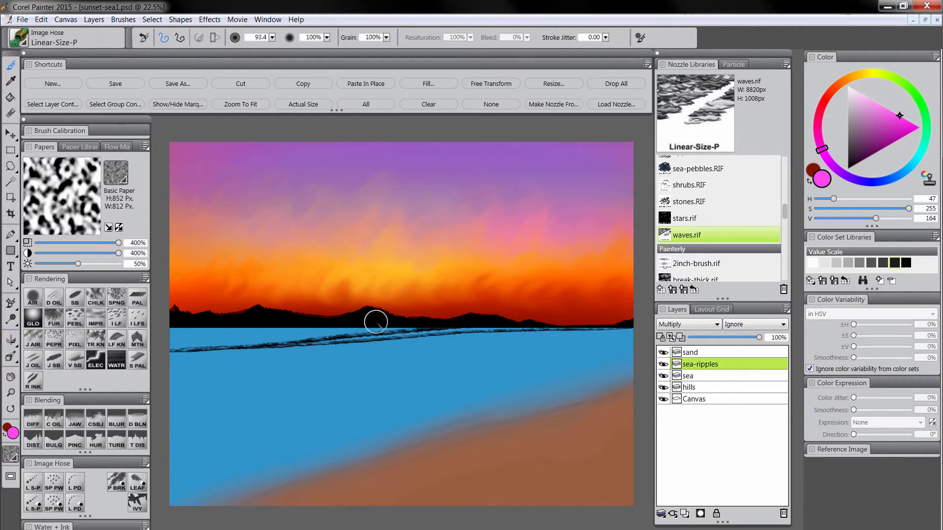
{"action": "left_click_drag", "start_coordinate": [164, 331], "coordinate": [288, 330]}
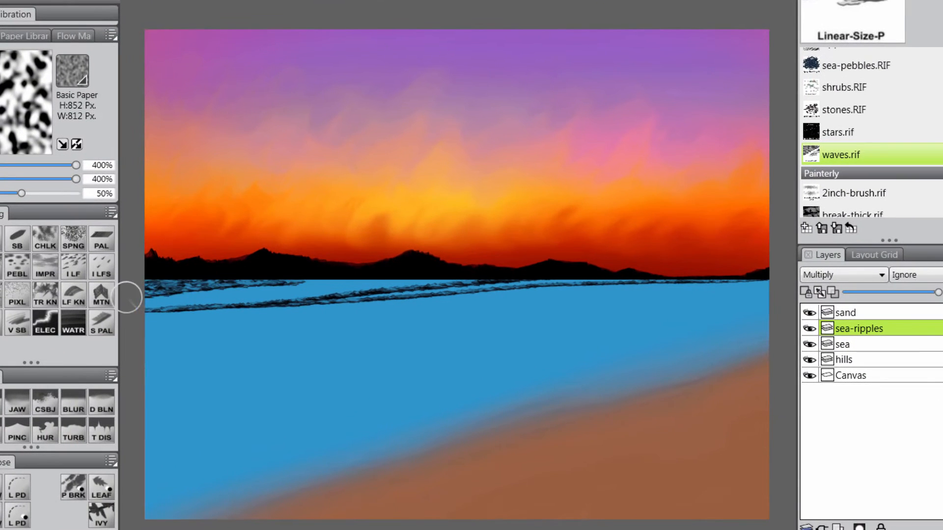
{"action": "mouse_move", "coordinate": [128, 297]}
{"action": "left_mouse_down"}
{"action": "mouse_move", "coordinate": [423, 273]}
{"action": "mouse_move", "coordinate": [144, 311]}
{"action": "mouse_move", "coordinate": [445, 275]}
{"action": "mouse_move", "coordinate": [158, 297]}
{"action": "mouse_move", "coordinate": [398, 282]}
{"action": "mouse_move", "coordinate": [142, 305]}
{"action": "mouse_move", "coordinate": [453, 287]}
{"action": "mouse_move", "coordinate": [181, 305]}
{"action": "mouse_move", "coordinate": [656, 288]}
{"action": "mouse_move", "coordinate": [425, 287]}
{"action": "mouse_move", "coordinate": [565, 281]}
{"action": "mouse_move", "coordinate": [538, 289]}
{"action": "mouse_move", "coordinate": [708, 283]}
{"action": "left_mouse_up"}
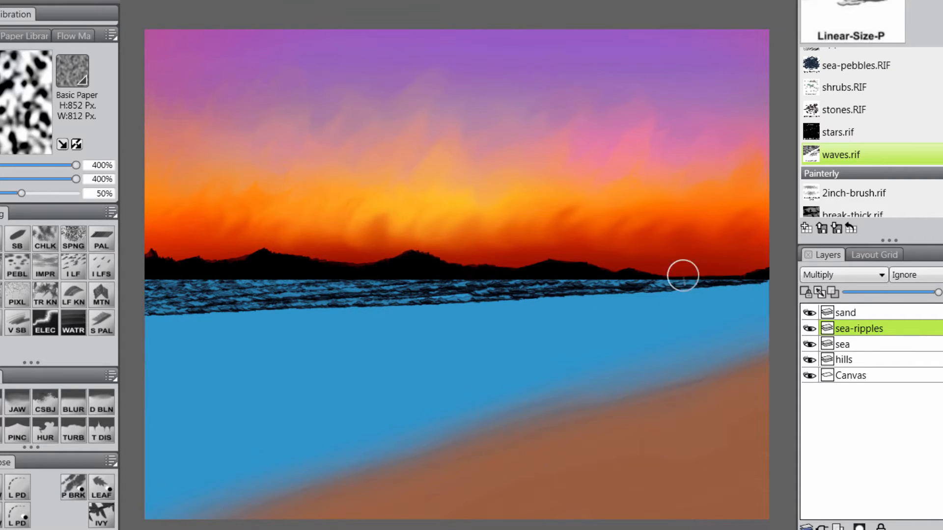
Cover the rest of the sea down to the shoreline with larger wave ripples, with the brush enlarged to about 304.
{"action": "key", "text": "bracketright"}
{"action": "key", "text": "bracketright"}
{"action": "key", "text": "bracketright"}
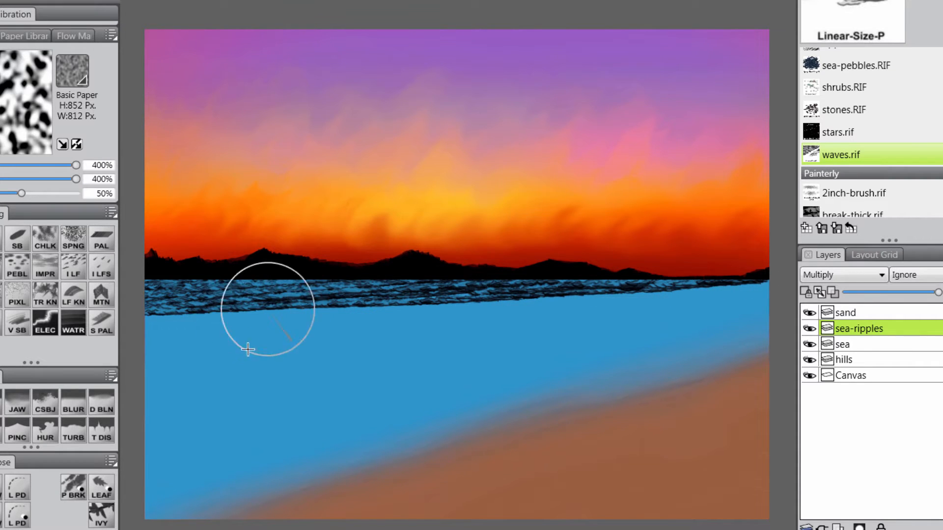
{"action": "left_click_drag", "start_coordinate": [145, 323], "coordinate": [709, 290]}
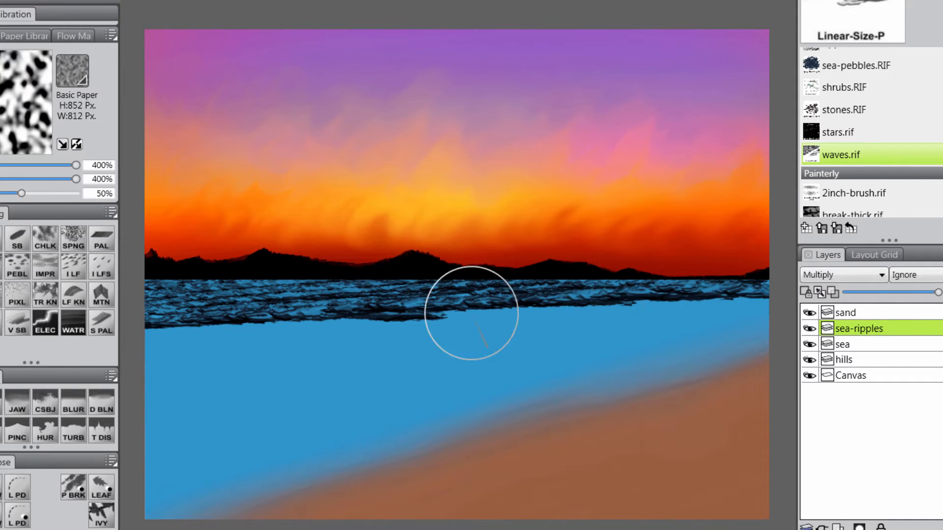
{"action": "mouse_move", "coordinate": [324, 327]}
{"action": "left_mouse_down"}
{"action": "mouse_move", "coordinate": [148, 336]}
{"action": "mouse_move", "coordinate": [362, 327]}
{"action": "mouse_move", "coordinate": [608, 299]}
{"action": "mouse_move", "coordinate": [637, 305]}
{"action": "mouse_move", "coordinate": [509, 295]}
{"action": "mouse_move", "coordinate": [134, 362]}
{"action": "mouse_move", "coordinate": [288, 358]}
{"action": "mouse_move", "coordinate": [594, 322]}
{"action": "mouse_move", "coordinate": [343, 410]}
{"action": "mouse_move", "coordinate": [244, 420]}
{"action": "mouse_move", "coordinate": [141, 452]}
{"action": "mouse_move", "coordinate": [286, 432]}
{"action": "mouse_move", "coordinate": [627, 347]}
{"action": "mouse_move", "coordinate": [758, 333]}
{"action": "mouse_move", "coordinate": [562, 377]}
{"action": "mouse_move", "coordinate": [263, 467]}
{"action": "mouse_move", "coordinate": [147, 489]}
{"action": "mouse_move", "coordinate": [282, 477]}
{"action": "mouse_move", "coordinate": [290, 484]}
{"action": "mouse_move", "coordinate": [455, 428]}
{"action": "mouse_move", "coordinate": [761, 344]}
{"action": "left_mouse_up"}
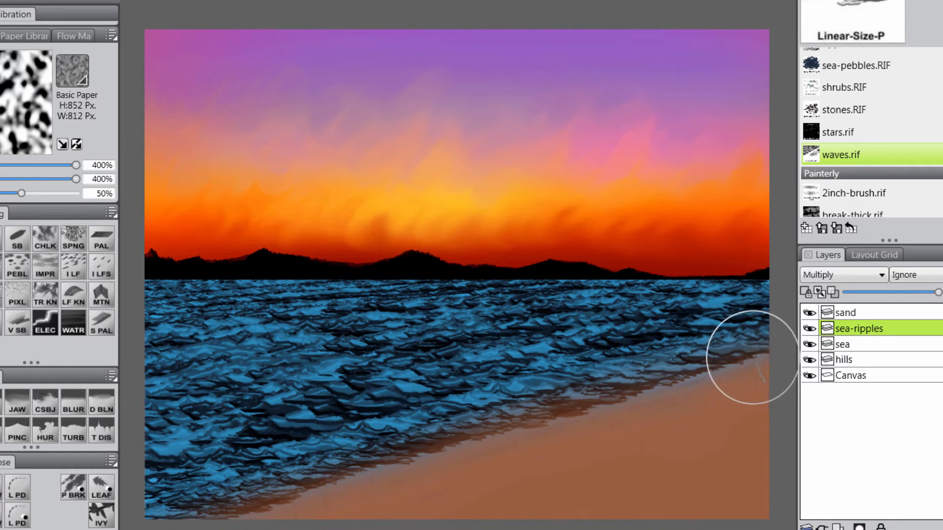
{"action": "mouse_move", "coordinate": [376, 474]}
{"action": "left_mouse_down"}
{"action": "mouse_move", "coordinate": [315, 478]}
{"action": "mouse_move", "coordinate": [706, 361]}
{"action": "mouse_move", "coordinate": [676, 367]}
{"action": "left_mouse_up"}
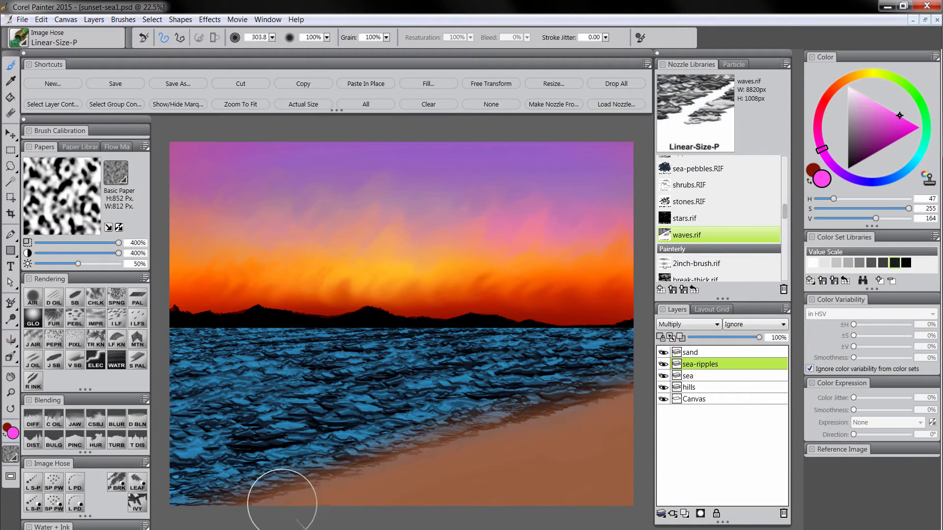
Add a layer mask to the sea-ripples layer and fade the distant ripples by painting black on it with the Digital Airbrush.
{"action": "left_click", "coordinate": [700, 513]}
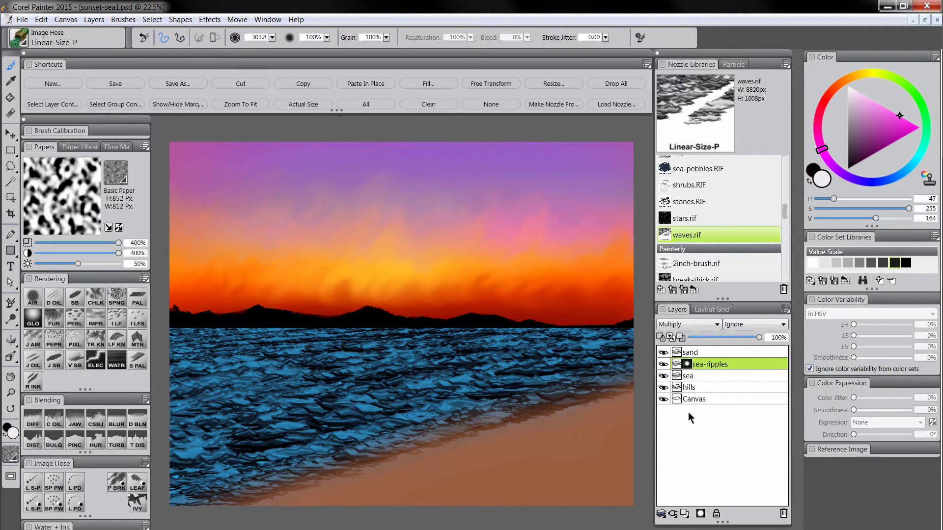
{"action": "left_click", "coordinate": [687, 364]}
{"action": "left_click", "coordinate": [32, 300]}
{"action": "key", "text": "Tab"}
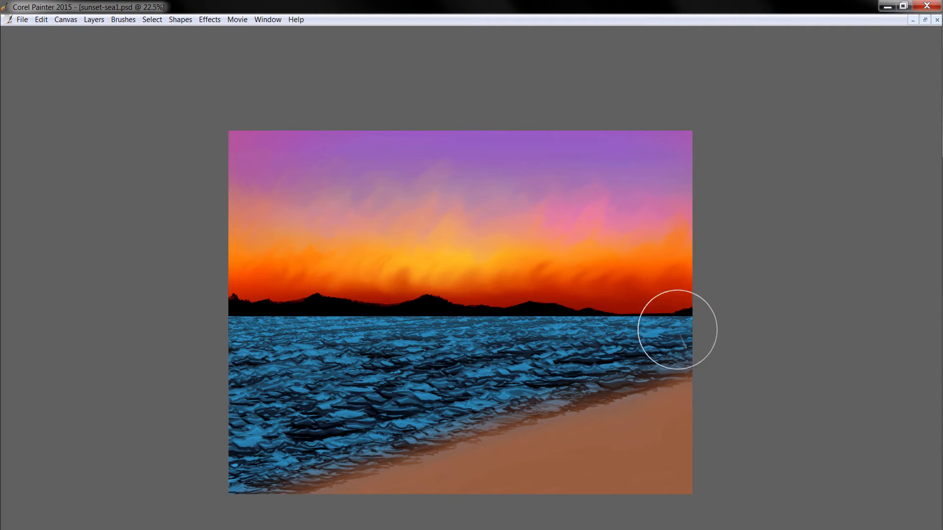
{"action": "mouse_move", "coordinate": [678, 330]}
{"action": "left_mouse_down"}
{"action": "mouse_move", "coordinate": [195, 351]}
{"action": "mouse_move", "coordinate": [647, 339]}
{"action": "mouse_move", "coordinate": [328, 365]}
{"action": "mouse_move", "coordinate": [491, 368]}
{"action": "left_mouse_up"}
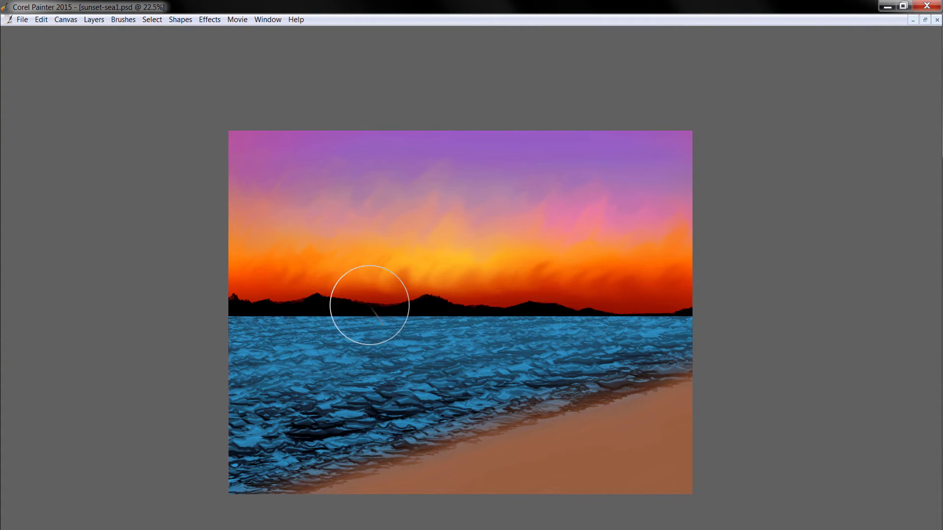
{"action": "key", "text": "Tab"}
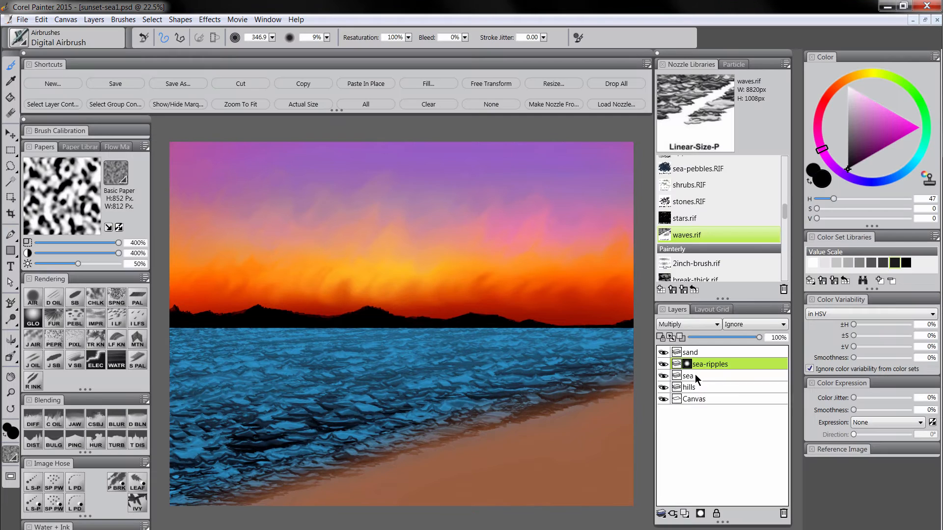
Airbrush dark blue (H 237, S 230, V 40) on the sea layer along the near water and shoreline, with the brush at about 414.
{"action": "left_click", "coordinate": [694, 375]}
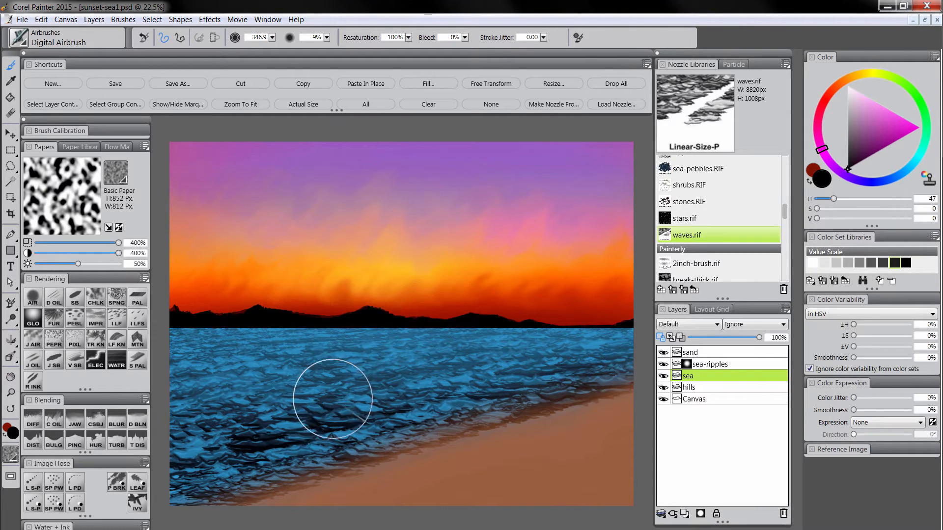
{"action": "left_click", "coordinate": [897, 180]}
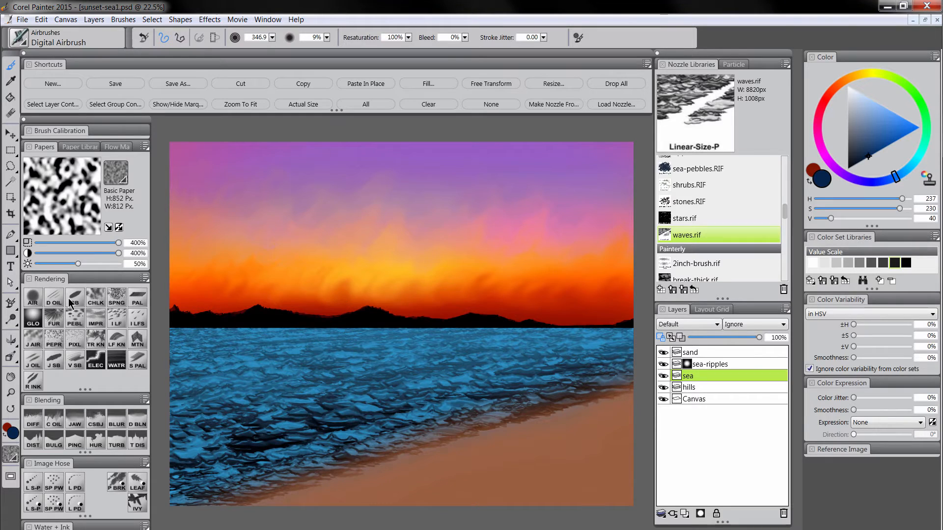
{"action": "key", "text": "Tab"}
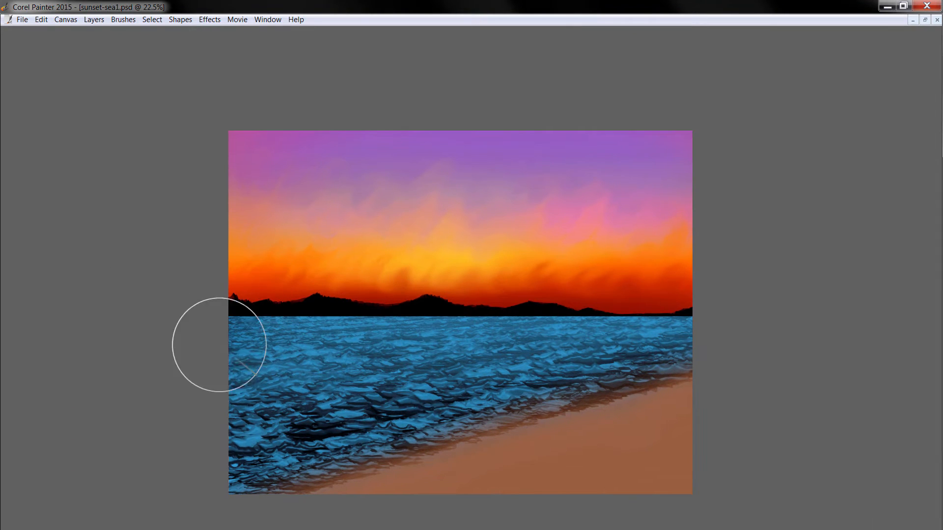
{"action": "mouse_move", "coordinate": [246, 438]}
{"action": "left_mouse_down"}
{"action": "mouse_move", "coordinate": [169, 463]}
{"action": "mouse_move", "coordinate": [208, 468]}
{"action": "mouse_move", "coordinate": [244, 450]}
{"action": "left_mouse_up"}
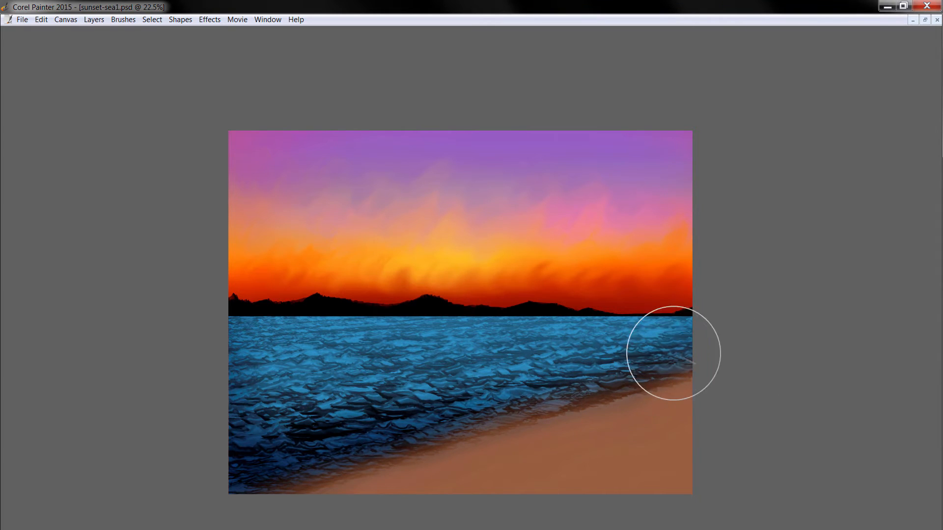
{"action": "mouse_move", "coordinate": [614, 362]}
{"action": "left_mouse_down"}
{"action": "mouse_move", "coordinate": [664, 306]}
{"action": "mouse_move", "coordinate": [603, 380]}
{"action": "mouse_move", "coordinate": [476, 432]}
{"action": "mouse_move", "coordinate": [293, 417]}
{"action": "mouse_move", "coordinate": [467, 421]}
{"action": "mouse_move", "coordinate": [402, 393]}
{"action": "left_mouse_up"}
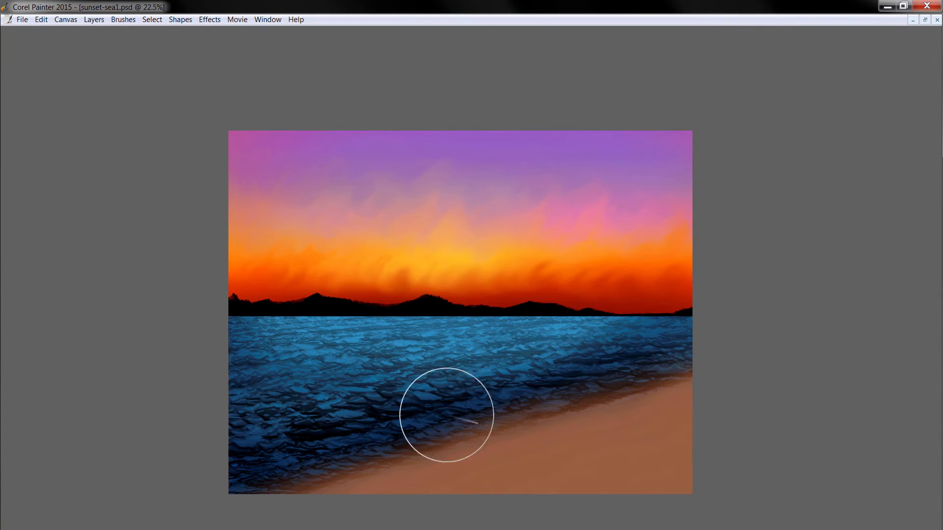
{"action": "key", "text": "Tab"}
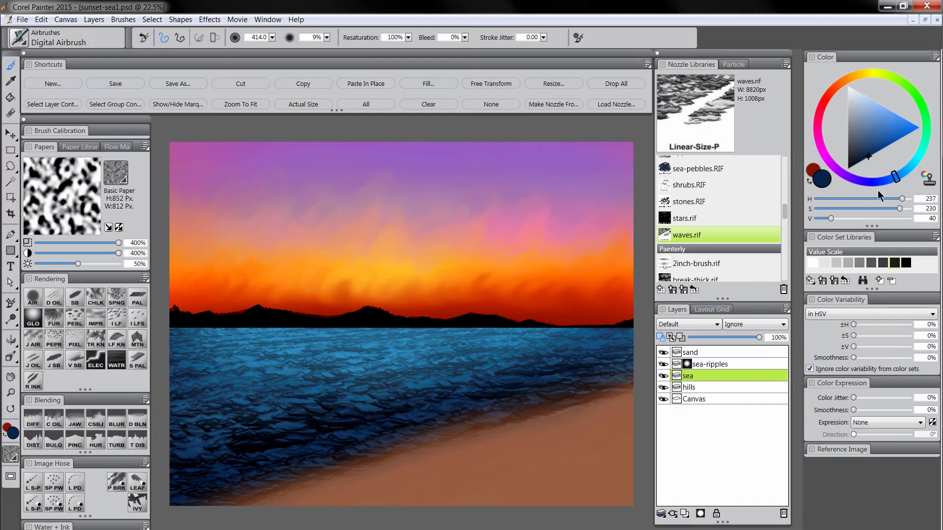
Airbrush dark teal (H 207, S 230, V 40) into the outer left and right areas of the sea.
{"action": "left_click_drag", "start_coordinate": [924, 155], "coordinate": [920, 150]}
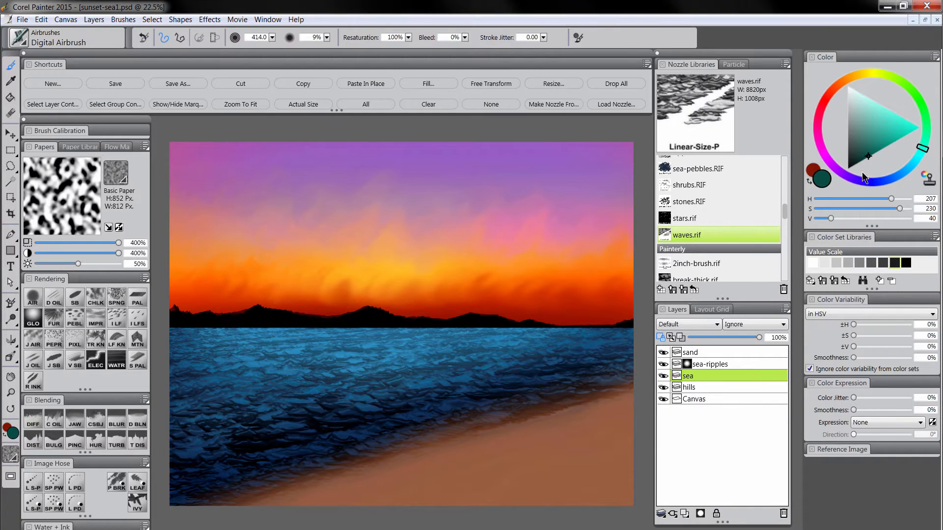
{"action": "key", "text": "Tab"}
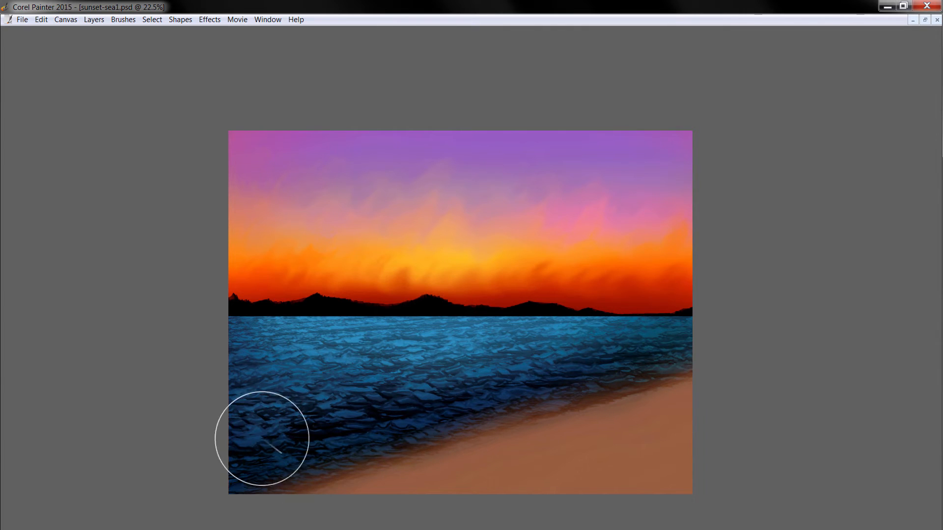
{"action": "key", "text": "Tab"}
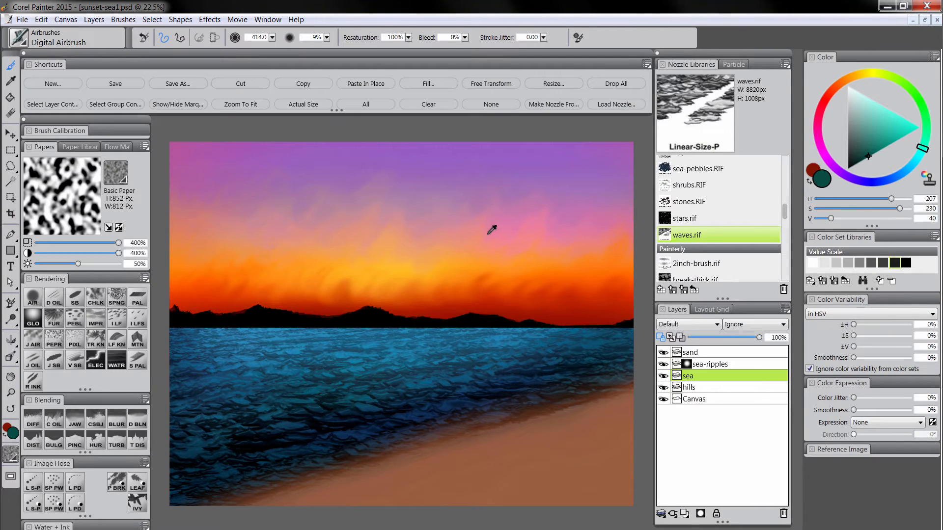
Sample pink, golden yellow and orange from the sky and airbrush sunset reflections over the middle of the sea.
{"action": "left_click", "coordinate": [489, 234], "text": "alt"}
{"action": "mouse_move", "coordinate": [452, 278]}
{"action": "left_mouse_down"}
{"action": "mouse_move", "coordinate": [383, 335]}
{"action": "mouse_move", "coordinate": [526, 332]}
{"action": "mouse_move", "coordinate": [255, 333]}
{"action": "mouse_move", "coordinate": [415, 346]}
{"action": "mouse_move", "coordinate": [442, 337]}
{"action": "mouse_move", "coordinate": [227, 315]}
{"action": "mouse_move", "coordinate": [316, 331]}
{"action": "mouse_move", "coordinate": [507, 327]}
{"action": "mouse_move", "coordinate": [385, 333]}
{"action": "mouse_move", "coordinate": [491, 378]}
{"action": "mouse_move", "coordinate": [456, 400]}
{"action": "left_mouse_up"}
{"action": "left_click", "coordinate": [404, 262], "text": "alt"}
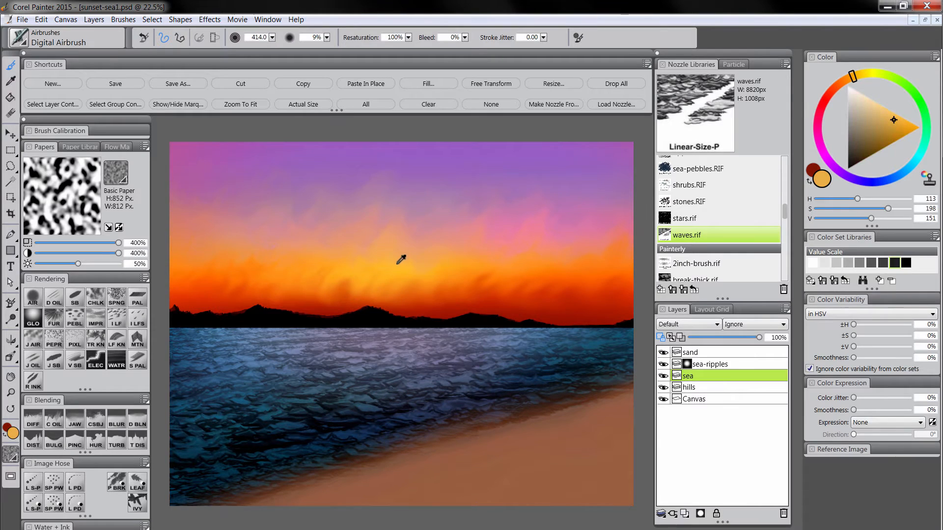
{"action": "mouse_move", "coordinate": [320, 339]}
{"action": "left_mouse_down"}
{"action": "mouse_move", "coordinate": [393, 335]}
{"action": "mouse_move", "coordinate": [292, 335]}
{"action": "mouse_move", "coordinate": [437, 341]}
{"action": "mouse_move", "coordinate": [328, 363]}
{"action": "mouse_move", "coordinate": [387, 341]}
{"action": "mouse_move", "coordinate": [253, 322]}
{"action": "mouse_move", "coordinate": [508, 326]}
{"action": "mouse_move", "coordinate": [334, 355]}
{"action": "mouse_move", "coordinate": [387, 379]}
{"action": "left_mouse_up"}
{"action": "left_click", "coordinate": [444, 290], "text": "alt"}
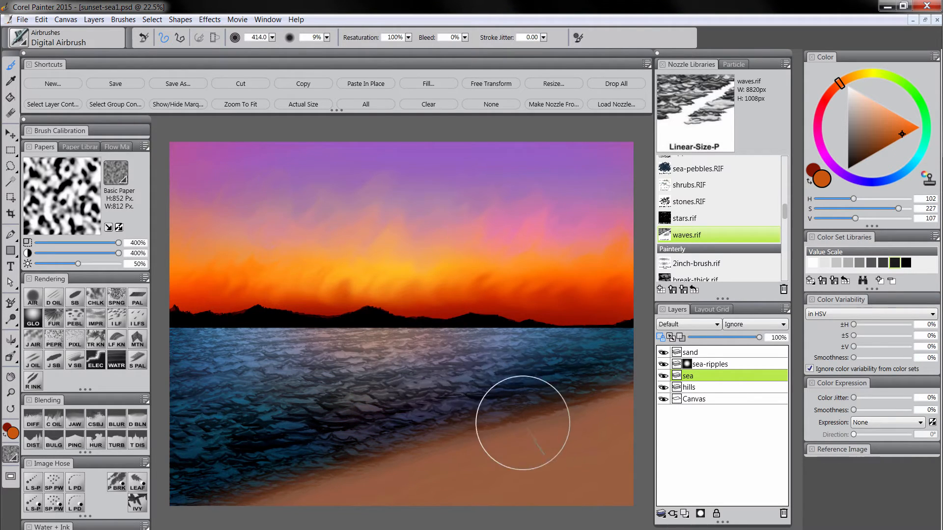
Lower the opacity of the sea-ripples layer to about 78%.
{"action": "left_click", "coordinate": [717, 365]}
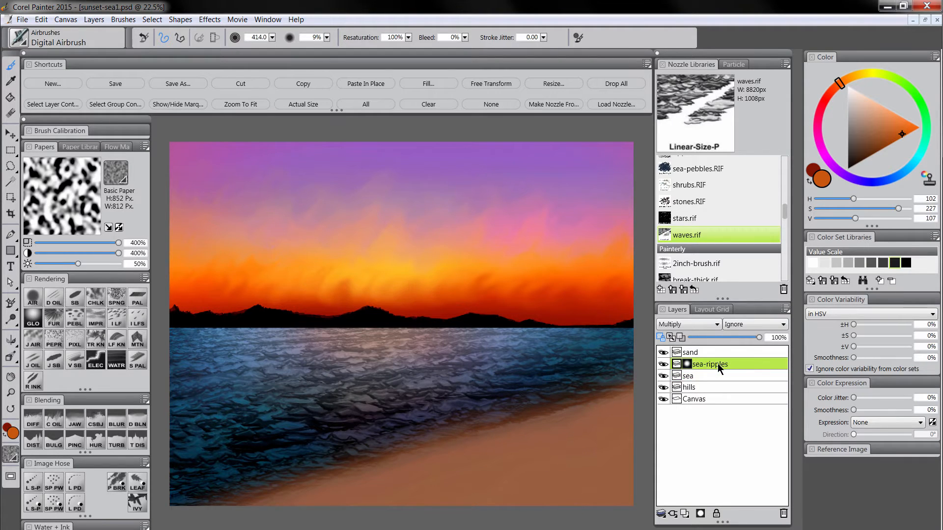
{"action": "left_click_drag", "start_coordinate": [750, 337], "coordinate": [715, 338]}
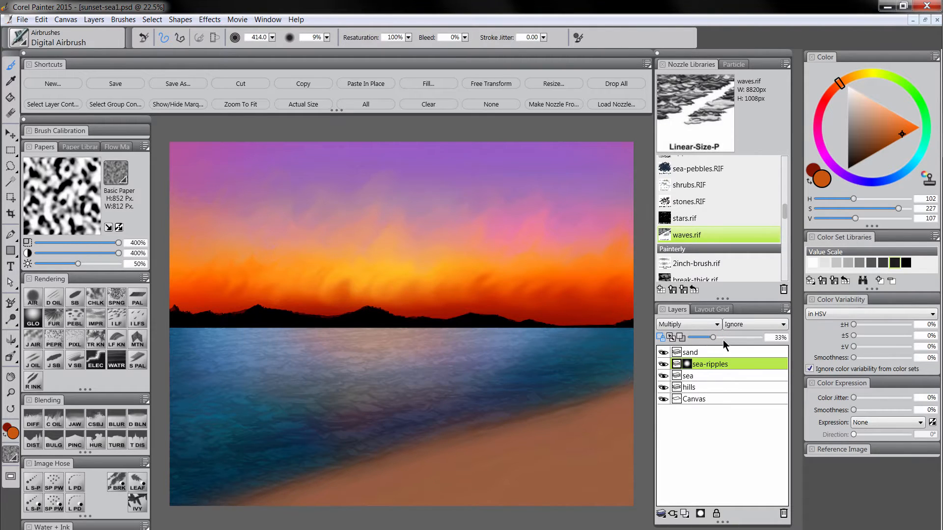
{"action": "mouse_move", "coordinate": [724, 339]}
{"action": "left_mouse_down"}
{"action": "mouse_move", "coordinate": [747, 336]}
{"action": "mouse_move", "coordinate": [739, 338]}
{"action": "left_mouse_up"}
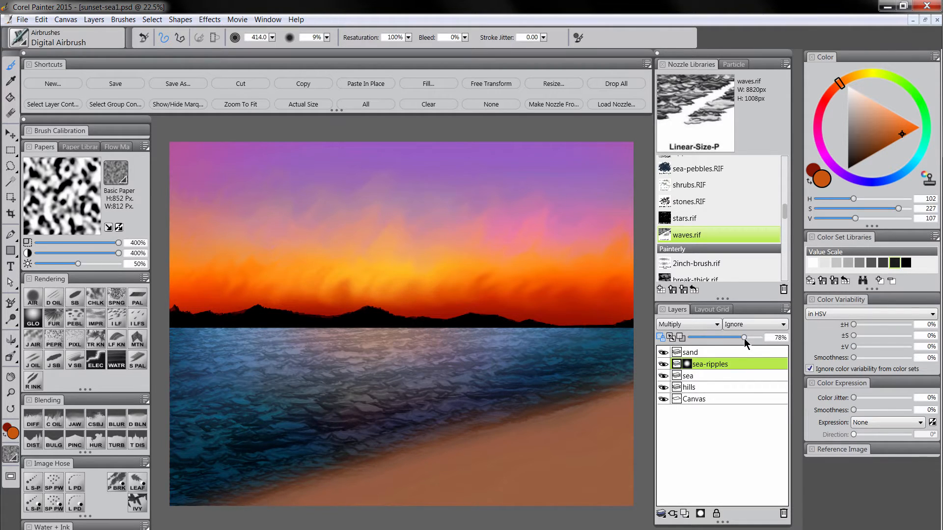
{"action": "left_click_drag", "start_coordinate": [744, 338], "coordinate": [746, 339]}
Create a layer named foam above the sand in Screen mode, and set the Linear-Size-P Image Hose brush size to about 125.7.
{"action": "left_click", "coordinate": [698, 353]}
{"action": "left_click", "coordinate": [685, 513]}
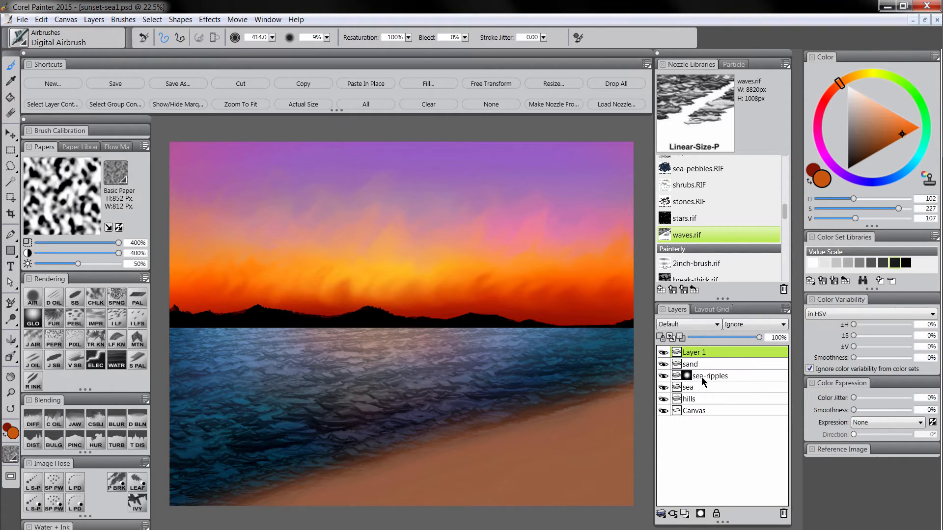
{"action": "double_click", "coordinate": [696, 353]}
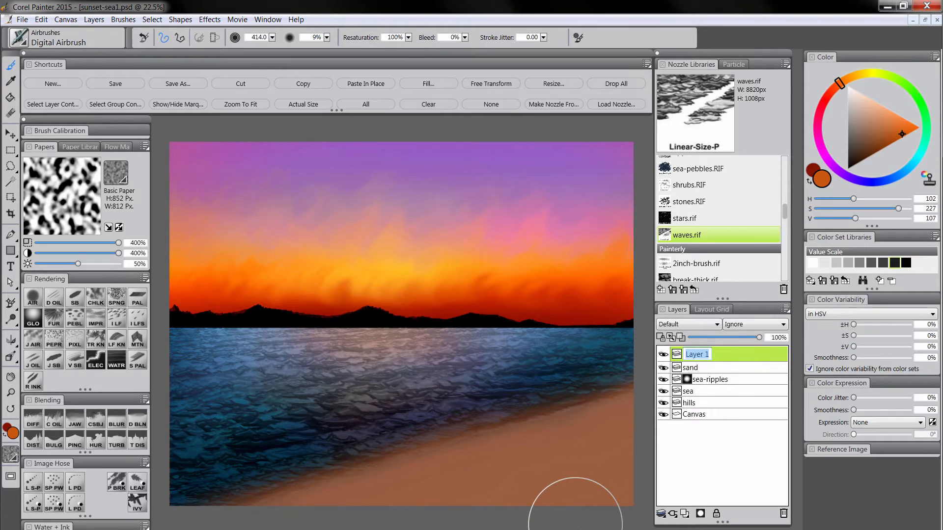
{"action": "type", "text": "foam"}
{"action": "key", "text": "Return"}
{"action": "left_click", "coordinate": [687, 326]}
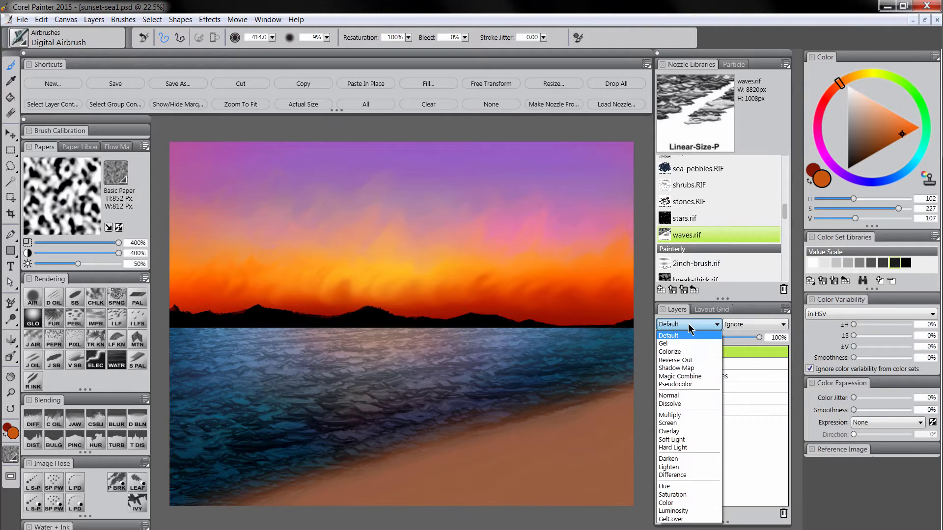
{"action": "left_click", "coordinate": [678, 424]}
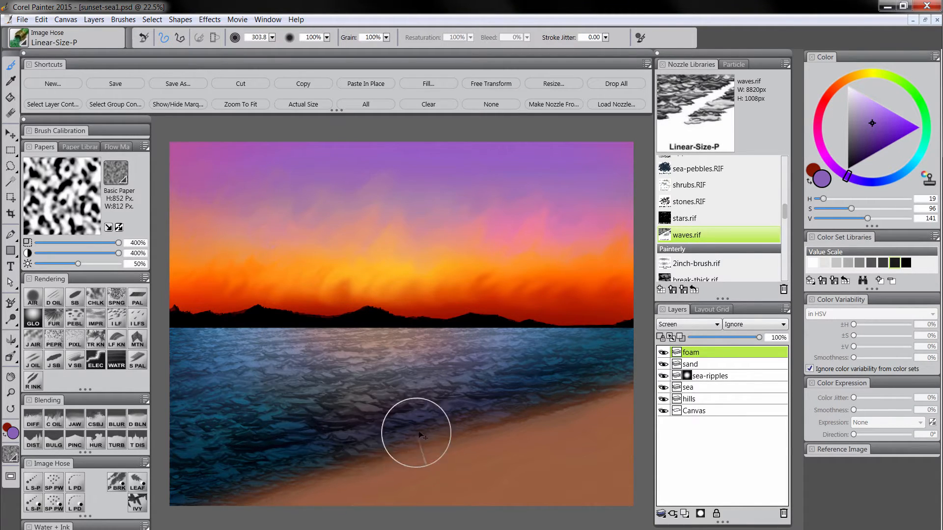
{"action": "left_click_drag", "start_coordinate": [424, 429], "coordinate": [437, 429], "text": "ctrl+alt"}
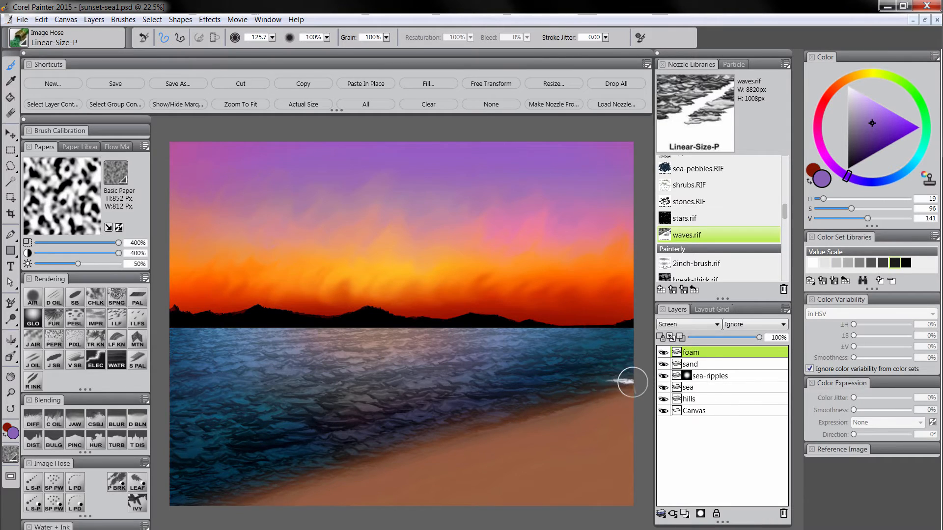
{"action": "left_click_drag", "start_coordinate": [632, 383], "coordinate": [521, 411]}
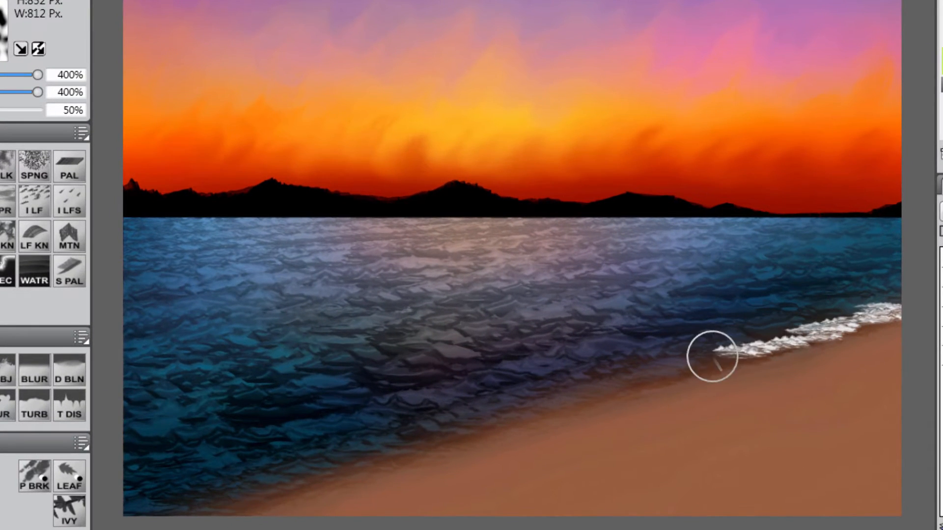
{"action": "mouse_move", "coordinate": [712, 357]}
{"action": "left_mouse_down"}
{"action": "mouse_move", "coordinate": [677, 373]}
{"action": "mouse_move", "coordinate": [577, 387]}
{"action": "mouse_move", "coordinate": [501, 427]}
{"action": "mouse_move", "coordinate": [434, 431]}
{"action": "left_mouse_up"}
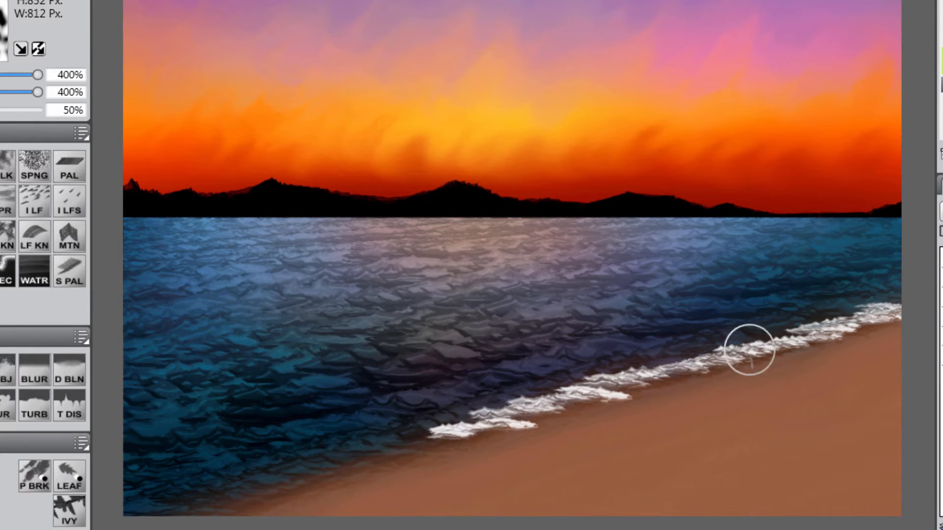
{"action": "key", "text": "ctrl+z"}
Paint white wave foam along the whole shoreline with the waves nozzle, building up extra streaks on the nearer stretches.
{"action": "mouse_move", "coordinate": [903, 307]}
{"action": "left_mouse_down"}
{"action": "mouse_move", "coordinate": [838, 317]}
{"action": "mouse_move", "coordinate": [864, 327]}
{"action": "mouse_move", "coordinate": [774, 335]}
{"action": "mouse_move", "coordinate": [762, 340]}
{"action": "mouse_move", "coordinate": [810, 346]}
{"action": "mouse_move", "coordinate": [517, 404]}
{"action": "mouse_move", "coordinate": [430, 428]}
{"action": "mouse_move", "coordinate": [440, 436]}
{"action": "mouse_move", "coordinate": [426, 447]}
{"action": "mouse_move", "coordinate": [257, 480]}
{"action": "mouse_move", "coordinate": [216, 507]}
{"action": "mouse_move", "coordinate": [138, 517]}
{"action": "left_mouse_up"}
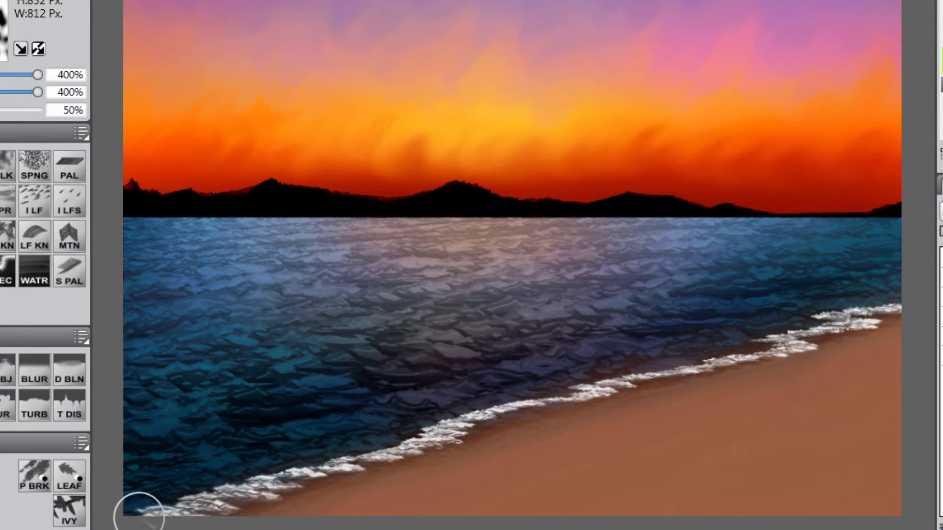
{"action": "mouse_move", "coordinate": [480, 436]}
{"action": "left_mouse_down"}
{"action": "mouse_move", "coordinate": [457, 421]}
{"action": "mouse_move", "coordinate": [558, 421]}
{"action": "mouse_move", "coordinate": [565, 409]}
{"action": "mouse_move", "coordinate": [551, 405]}
{"action": "mouse_move", "coordinate": [627, 395]}
{"action": "mouse_move", "coordinate": [539, 388]}
{"action": "mouse_move", "coordinate": [617, 382]}
{"action": "mouse_move", "coordinate": [530, 387]}
{"action": "mouse_move", "coordinate": [656, 377]}
{"action": "mouse_move", "coordinate": [763, 346]}
{"action": "mouse_move", "coordinate": [706, 351]}
{"action": "mouse_move", "coordinate": [761, 348]}
{"action": "mouse_move", "coordinate": [405, 447]}
{"action": "mouse_move", "coordinate": [418, 453]}
{"action": "mouse_move", "coordinate": [375, 448]}
{"action": "mouse_move", "coordinate": [425, 442]}
{"action": "mouse_move", "coordinate": [501, 410]}
{"action": "mouse_move", "coordinate": [233, 491]}
{"action": "mouse_move", "coordinate": [298, 480]}
{"action": "mouse_move", "coordinate": [245, 494]}
{"action": "mouse_move", "coordinate": [198, 504]}
{"action": "mouse_move", "coordinate": [281, 482]}
{"action": "mouse_move", "coordinate": [186, 498]}
{"action": "mouse_move", "coordinate": [278, 488]}
{"action": "left_mouse_up"}
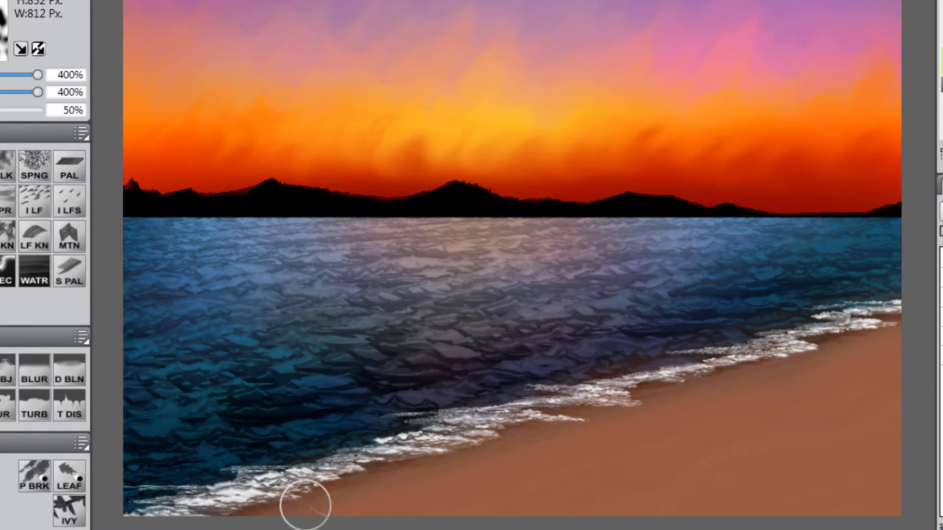
{"action": "mouse_move", "coordinate": [496, 420]}
{"action": "left_mouse_down"}
{"action": "mouse_move", "coordinate": [457, 421]}
{"action": "mouse_move", "coordinate": [469, 429]}
{"action": "mouse_move", "coordinate": [482, 419]}
{"action": "mouse_move", "coordinate": [484, 433]}
{"action": "mouse_move", "coordinate": [449, 433]}
{"action": "mouse_move", "coordinate": [521, 422]}
{"action": "mouse_move", "coordinate": [512, 417]}
{"action": "mouse_move", "coordinate": [449, 437]}
{"action": "mouse_move", "coordinate": [530, 433]}
{"action": "mouse_move", "coordinate": [608, 401]}
{"action": "mouse_move", "coordinate": [552, 405]}
{"action": "mouse_move", "coordinate": [619, 395]}
{"action": "left_mouse_up"}
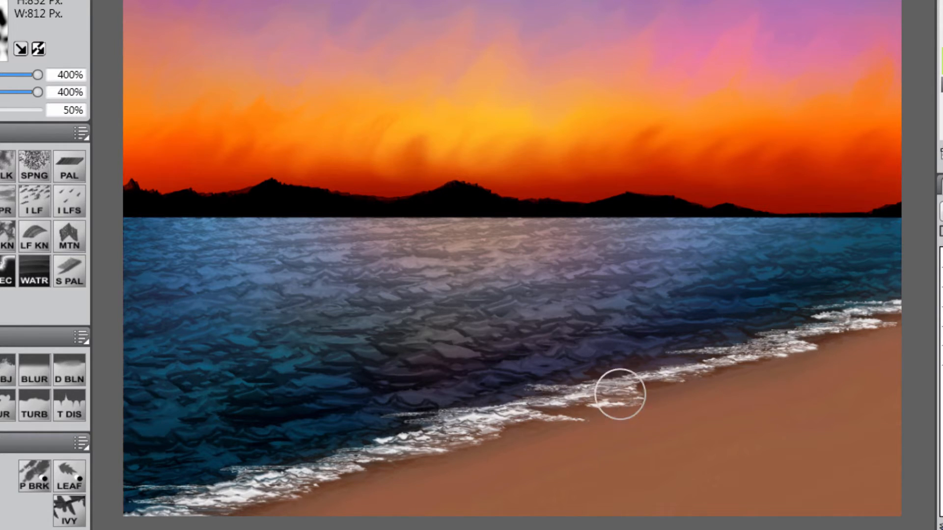
{"action": "mouse_move", "coordinate": [756, 349]}
{"action": "left_mouse_down"}
{"action": "mouse_move", "coordinate": [798, 346]}
{"action": "mouse_move", "coordinate": [768, 343]}
{"action": "mouse_move", "coordinate": [775, 356]}
{"action": "mouse_move", "coordinate": [781, 339]}
{"action": "mouse_move", "coordinate": [804, 352]}
{"action": "left_mouse_up"}
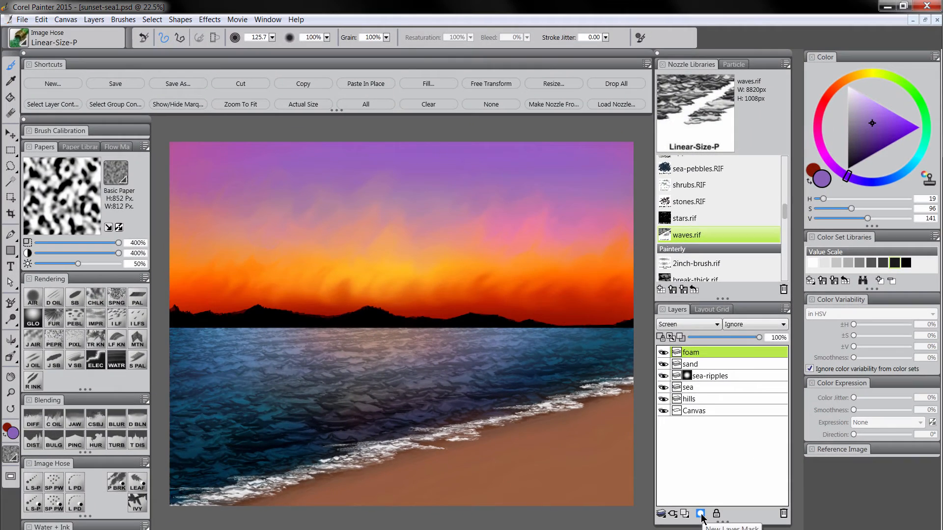
Soften the shoreline foam by airbrushing black on a new mask of the foam layer, and apply the mask.
{"action": "left_click", "coordinate": [700, 513]}
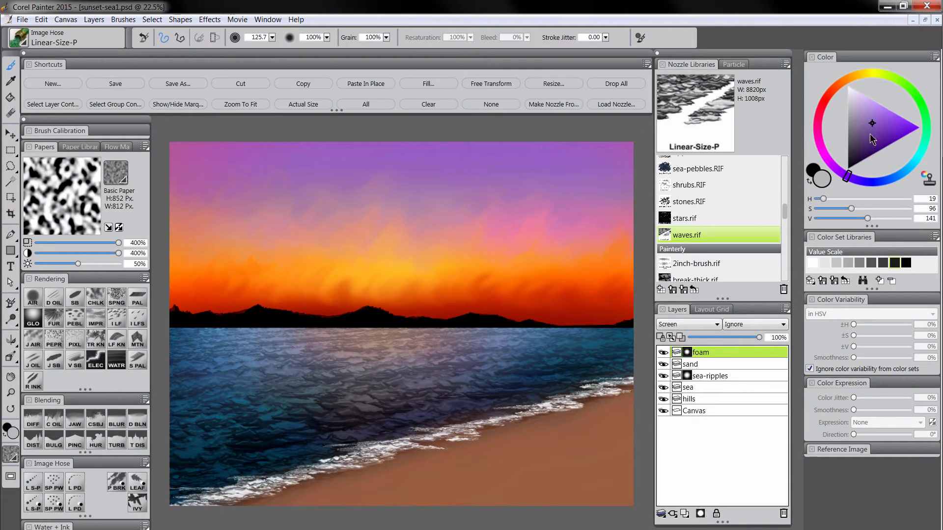
{"action": "left_click", "coordinate": [33, 297]}
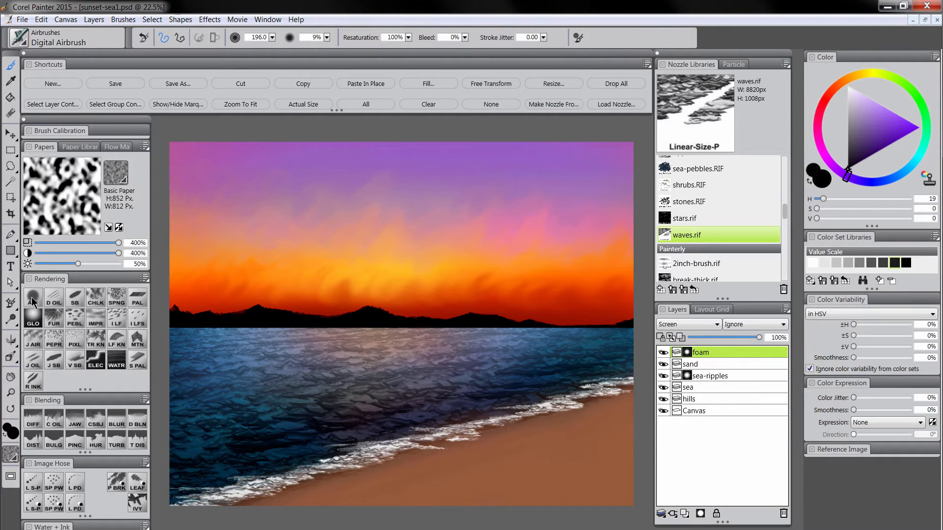
{"action": "left_click_drag", "start_coordinate": [569, 393], "coordinate": [479, 415]}
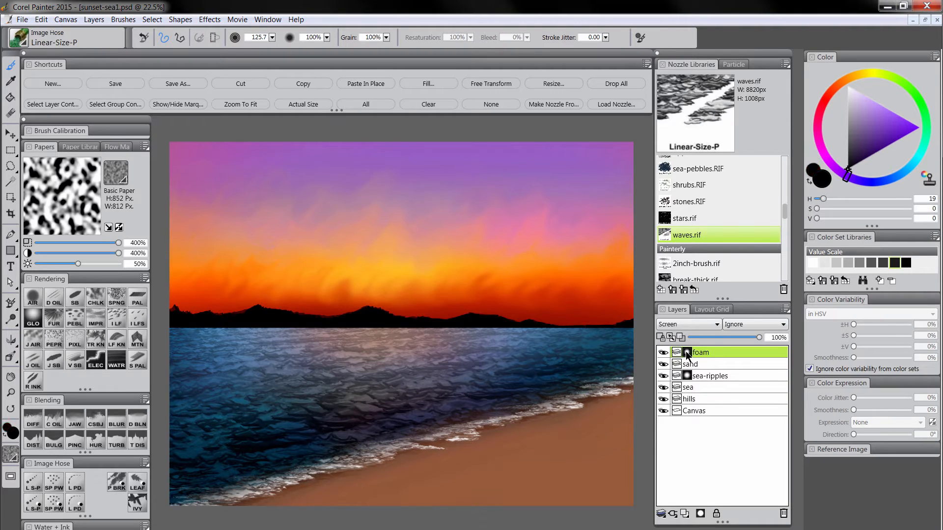
{"action": "right_click", "coordinate": [686, 352]}
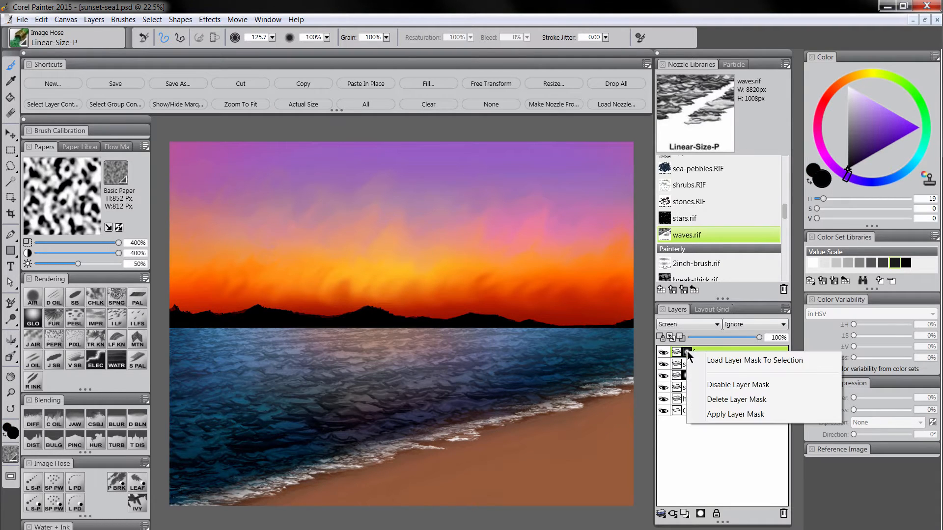
{"action": "left_click", "coordinate": [729, 415]}
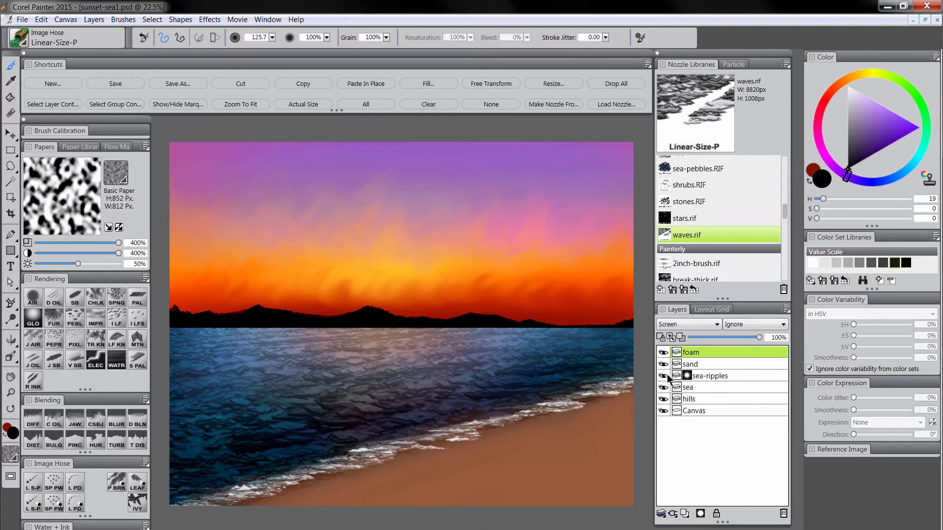
Select the content of the sand layer and hide the selection marquee.
{"action": "left_click", "coordinate": [696, 364]}
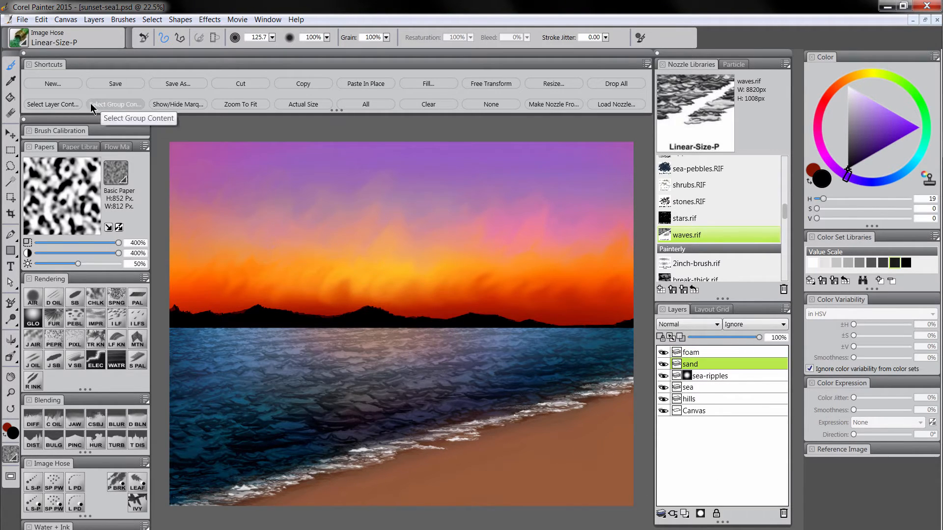
{"action": "left_click", "coordinate": [56, 105]}
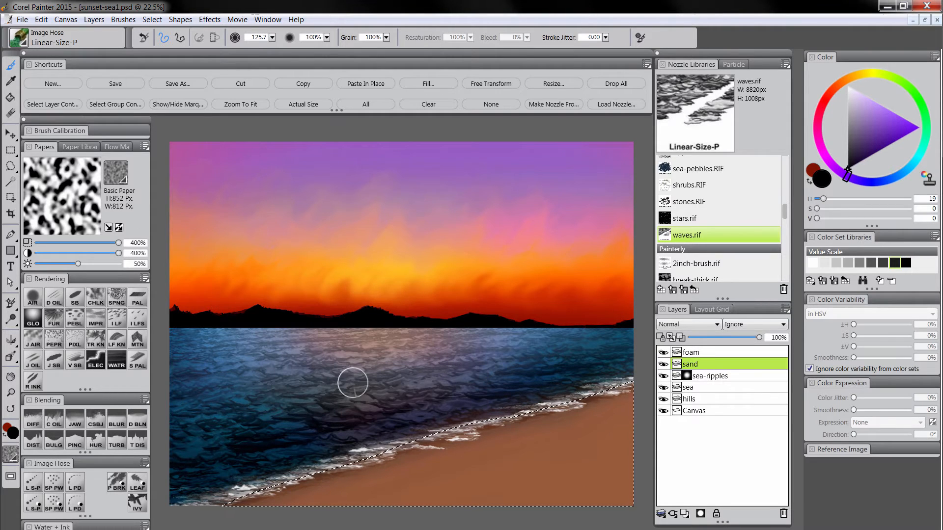
{"action": "left_click", "coordinate": [176, 103]}
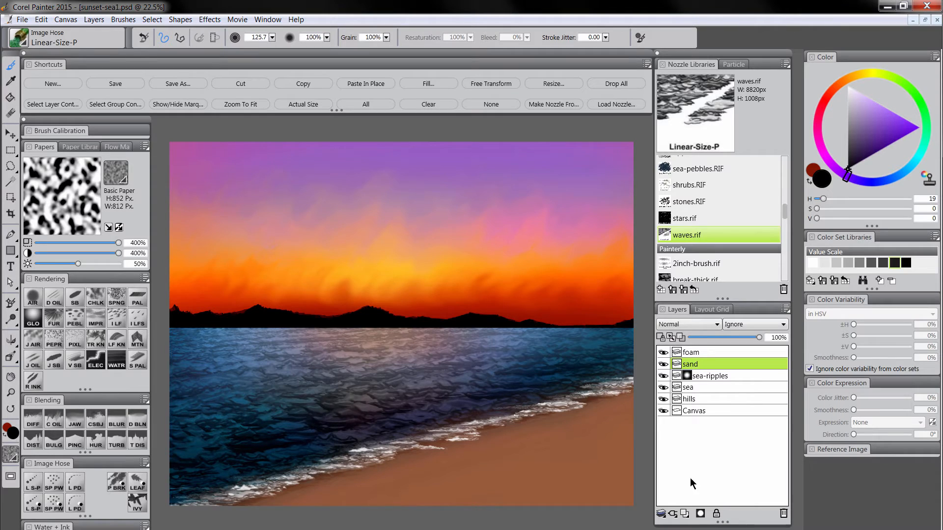
Add a layer named sand-ripples above the sand in Multiply mode, and choose the ripples.rif nozzle.
{"action": "left_click", "coordinate": [685, 514]}
{"action": "double_click", "coordinate": [695, 364]}
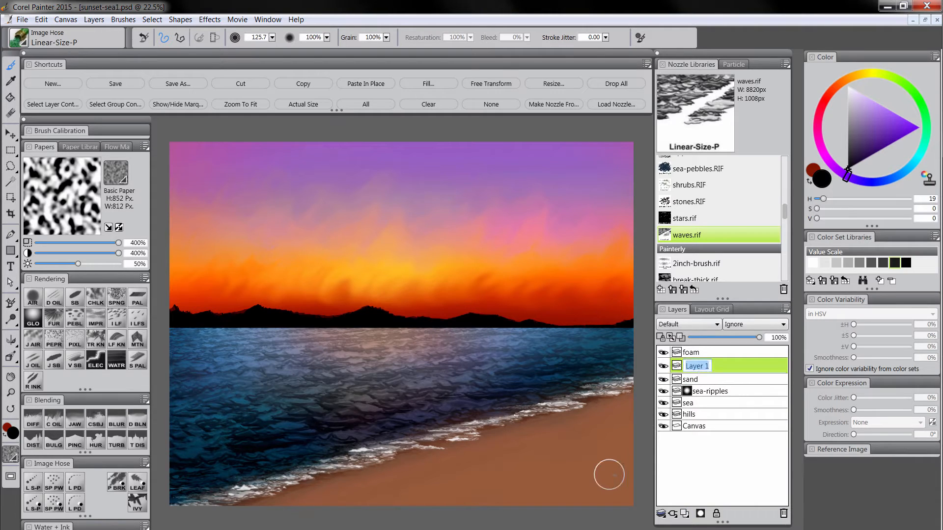
{"action": "type", "text": "s"}
{"action": "key", "text": "Return"}
{"action": "left_click", "coordinate": [683, 323]}
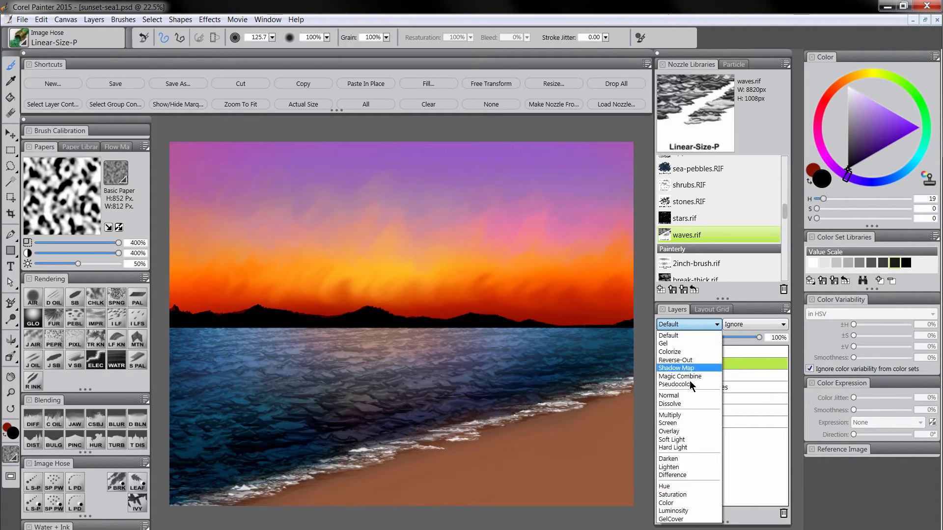
{"action": "left_click", "coordinate": [684, 415]}
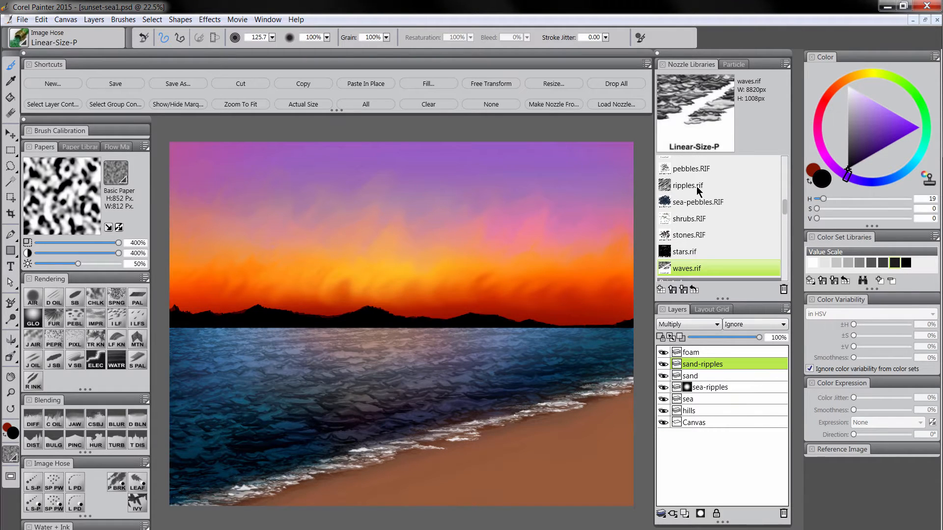
{"action": "left_click", "coordinate": [698, 190]}
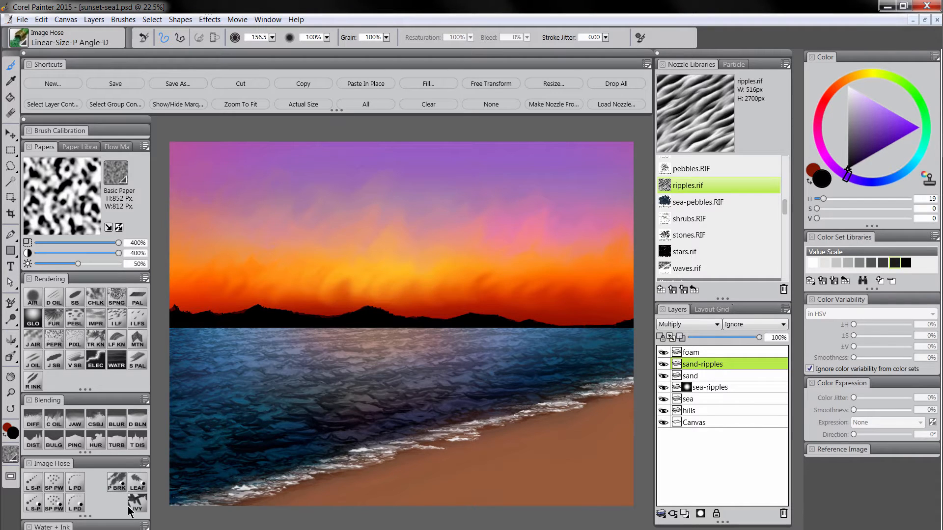
{"action": "left_click_drag", "start_coordinate": [258, 513], "coordinate": [486, 448]}
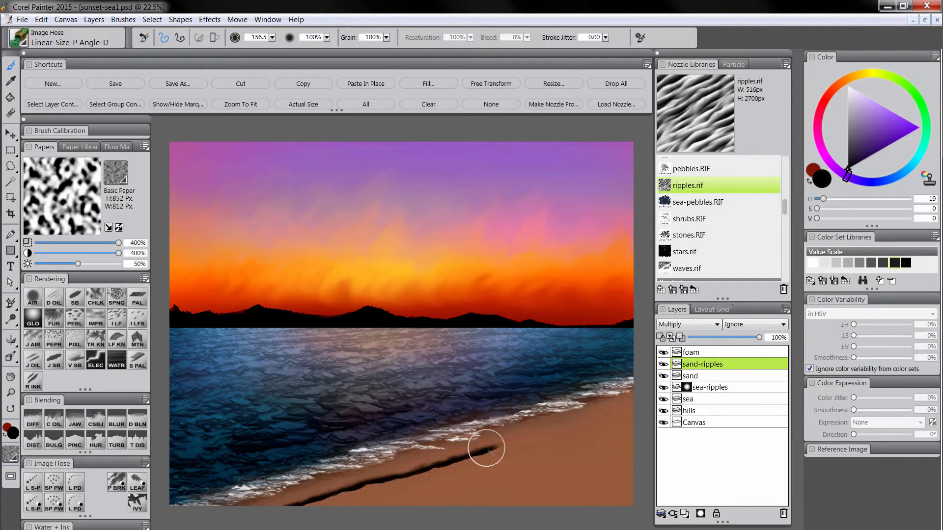
{"action": "mouse_move", "coordinate": [307, 500]}
{"action": "left_mouse_down"}
{"action": "mouse_move", "coordinate": [530, 433]}
{"action": "mouse_move", "coordinate": [388, 488]}
{"action": "mouse_move", "coordinate": [535, 434]}
{"action": "left_mouse_up"}
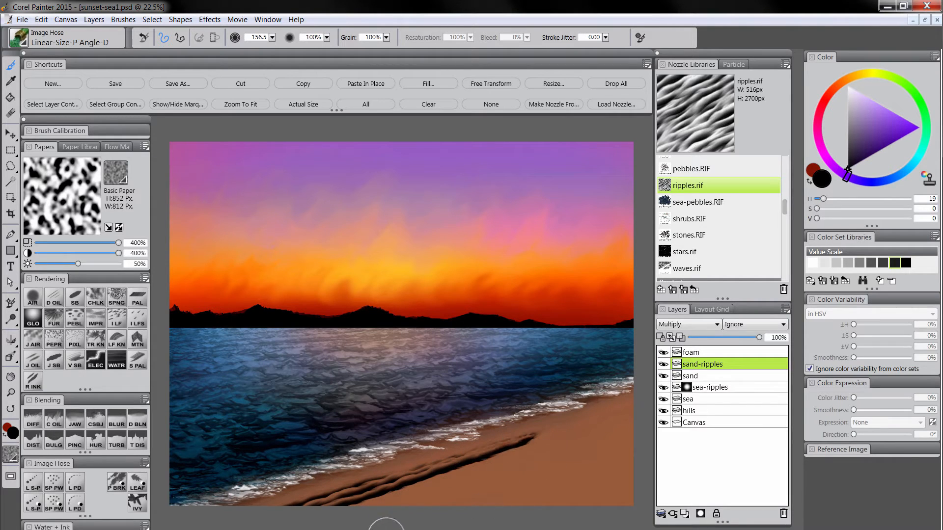
{"action": "key", "text": "ctrl+z"}
{"action": "key", "text": "ctrl+z"}
{"action": "key", "text": "ctrl+z"}
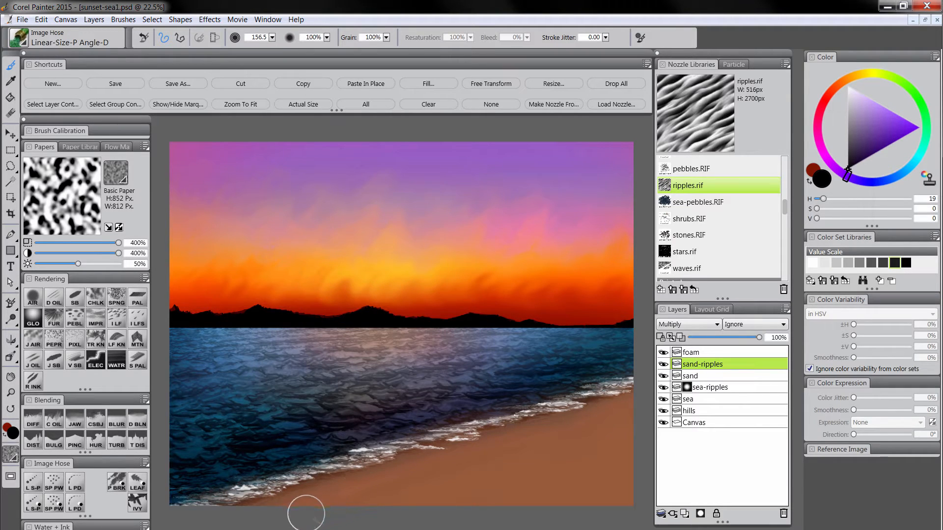
{"action": "left_click_drag", "start_coordinate": [301, 511], "coordinate": [468, 456]}
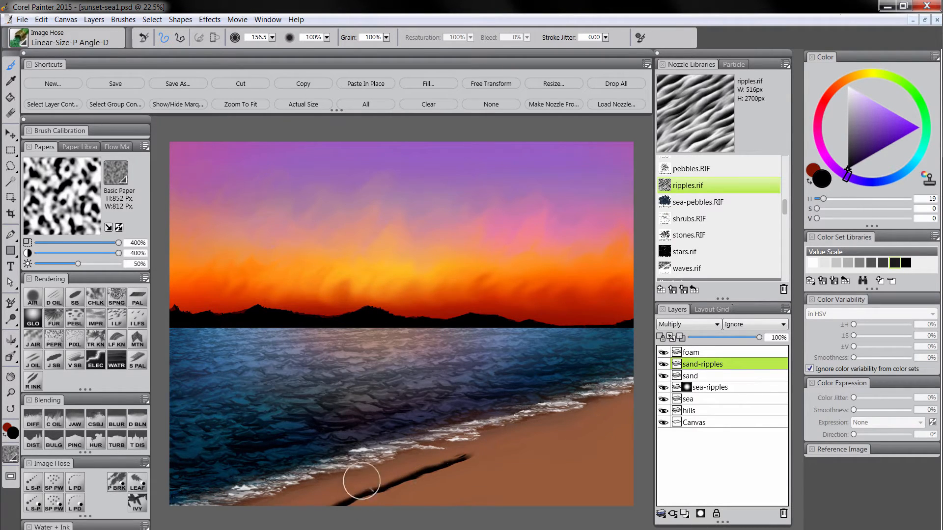
{"action": "left_click_drag", "start_coordinate": [333, 515], "coordinate": [486, 452]}
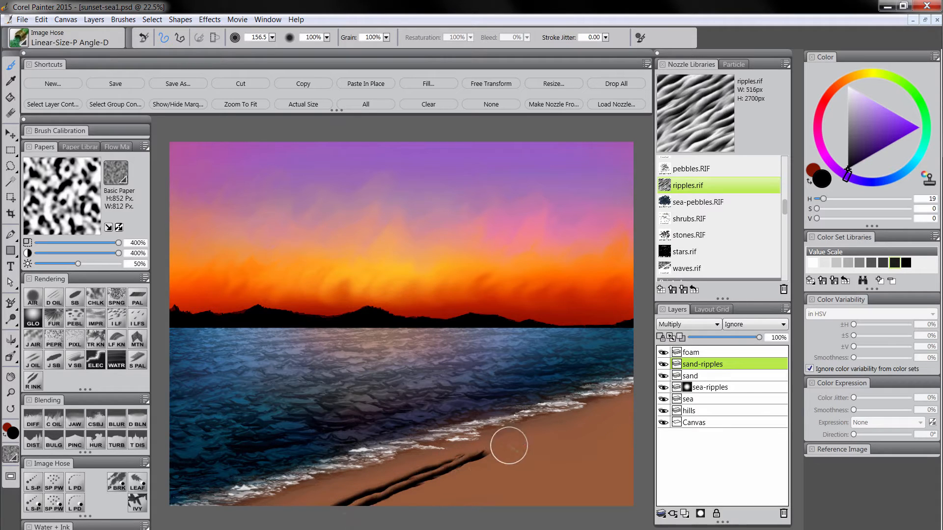
{"action": "left_click_drag", "start_coordinate": [585, 424], "coordinate": [441, 485]}
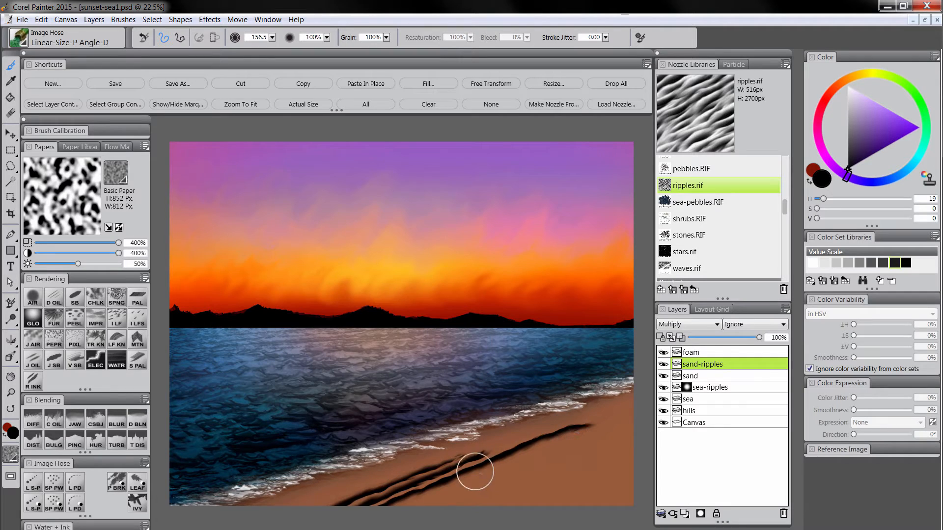
{"action": "key", "text": "ctrl+z"}
{"action": "key", "text": "ctrl+z"}
{"action": "key", "text": "ctrl+z"}
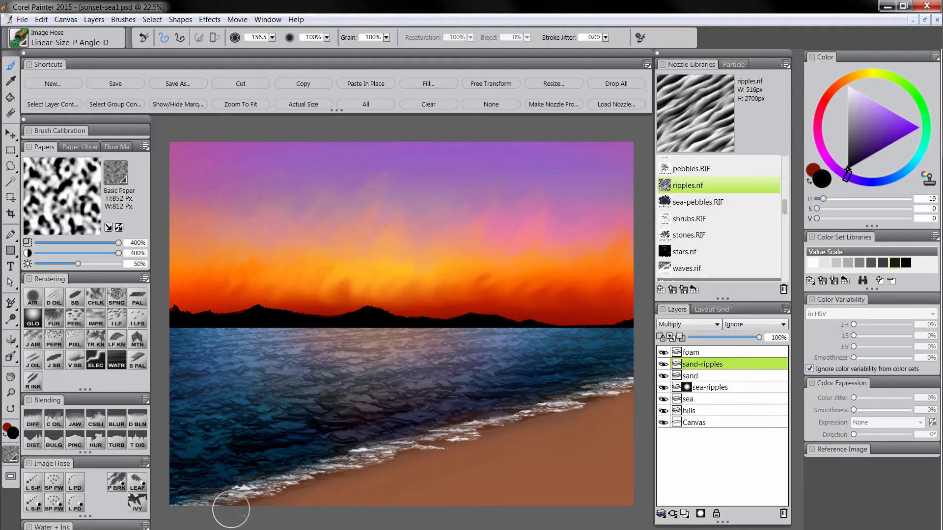
Paint rows of dark sand ripples along the beach edge beside the foam with the Linear-Size-P Angle-D Image Hose at 156.5.
{"action": "left_click_drag", "start_coordinate": [219, 500], "coordinate": [631, 383]}
{"action": "left_click_drag", "start_coordinate": [295, 495], "coordinate": [631, 383]}
{"action": "mouse_move", "coordinate": [293, 496]}
{"action": "left_mouse_down"}
{"action": "mouse_move", "coordinate": [606, 400]}
{"action": "mouse_move", "coordinate": [631, 383]}
{"action": "left_mouse_up"}
{"action": "left_click_drag", "start_coordinate": [313, 494], "coordinate": [627, 400]}
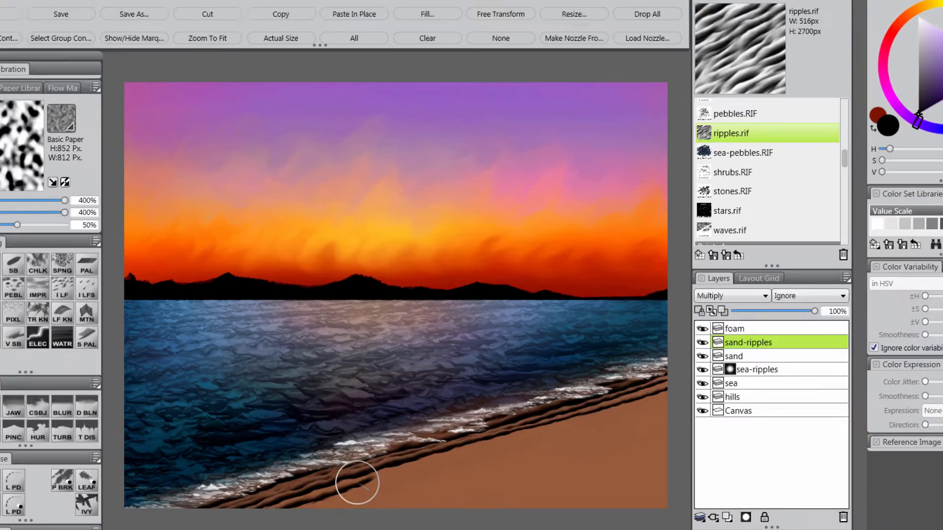
{"action": "left_click_drag", "start_coordinate": [357, 483], "coordinate": [671, 385]}
{"action": "left_click_drag", "start_coordinate": [560, 415], "coordinate": [697, 372]}
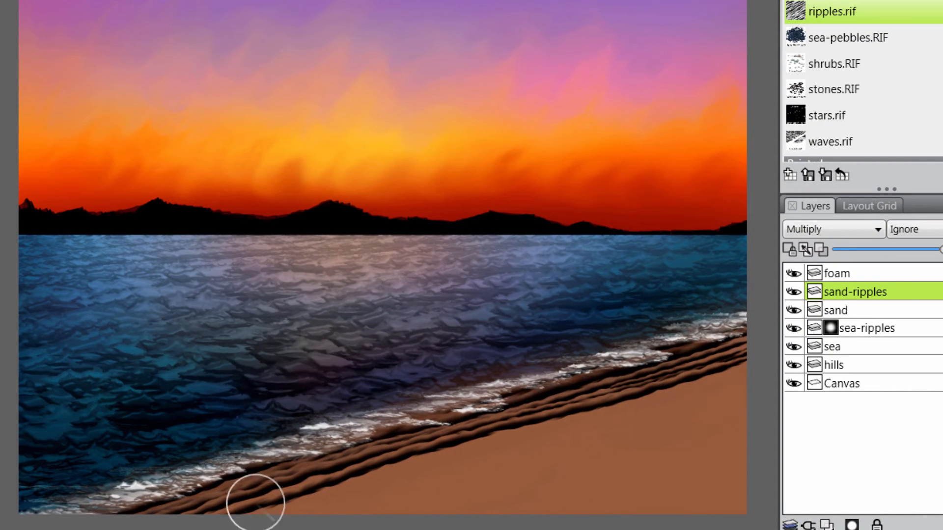
Extend the sand ripples in parallel diagonal rows across the rest of the beach toward its lower right corner.
{"action": "mouse_move", "coordinate": [256, 503]}
{"action": "left_mouse_down"}
{"action": "mouse_move", "coordinate": [663, 391]}
{"action": "mouse_move", "coordinate": [756, 356]}
{"action": "left_mouse_up"}
{"action": "mouse_move", "coordinate": [359, 485]}
{"action": "left_mouse_down"}
{"action": "mouse_move", "coordinate": [653, 400]}
{"action": "mouse_move", "coordinate": [746, 359]}
{"action": "left_mouse_up"}
{"action": "left_click_drag", "start_coordinate": [417, 495], "coordinate": [694, 415]}
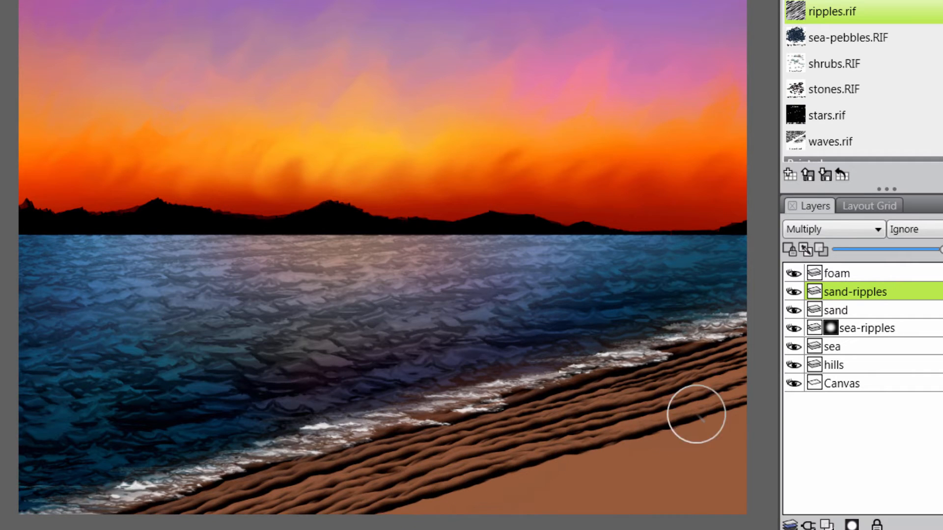
{"action": "left_click_drag", "start_coordinate": [385, 511], "coordinate": [749, 410]}
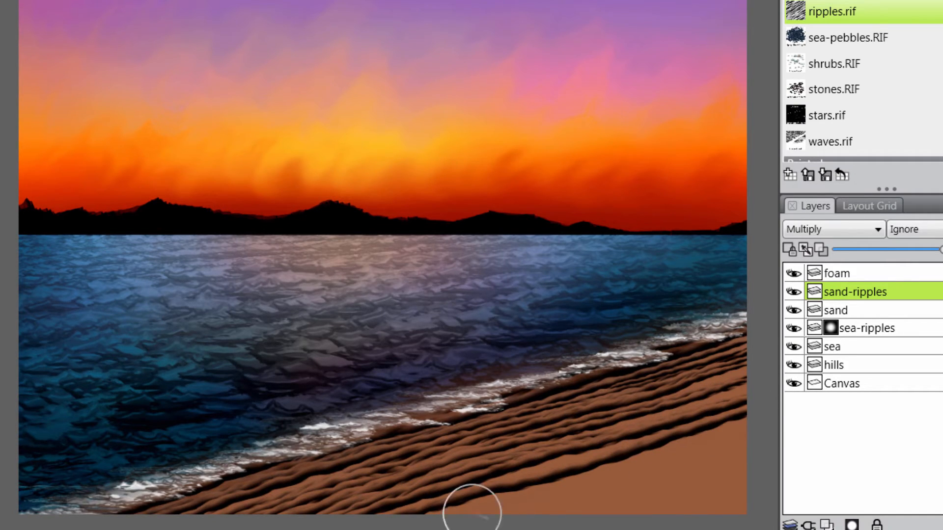
{"action": "mouse_move", "coordinate": [428, 513]}
{"action": "left_mouse_down"}
{"action": "mouse_move", "coordinate": [524, 497]}
{"action": "mouse_move", "coordinate": [749, 428]}
{"action": "left_mouse_up"}
{"action": "left_click_drag", "start_coordinate": [482, 511], "coordinate": [746, 435]}
{"action": "left_click_drag", "start_coordinate": [510, 513], "coordinate": [746, 442]}
{"action": "left_click_drag", "start_coordinate": [555, 516], "coordinate": [747, 435]}
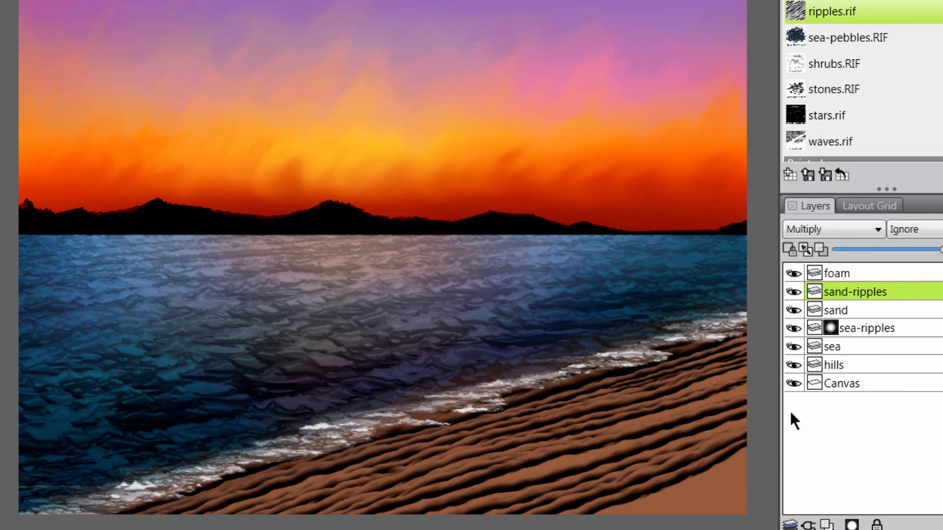
Fill the remaining bare sand in the beach's lower right corner with diagonal rows of dark ripples.
{"action": "mouse_move", "coordinate": [612, 506]}
{"action": "left_mouse_down"}
{"action": "mouse_move", "coordinate": [650, 505]}
{"action": "mouse_move", "coordinate": [764, 450]}
{"action": "left_mouse_up"}
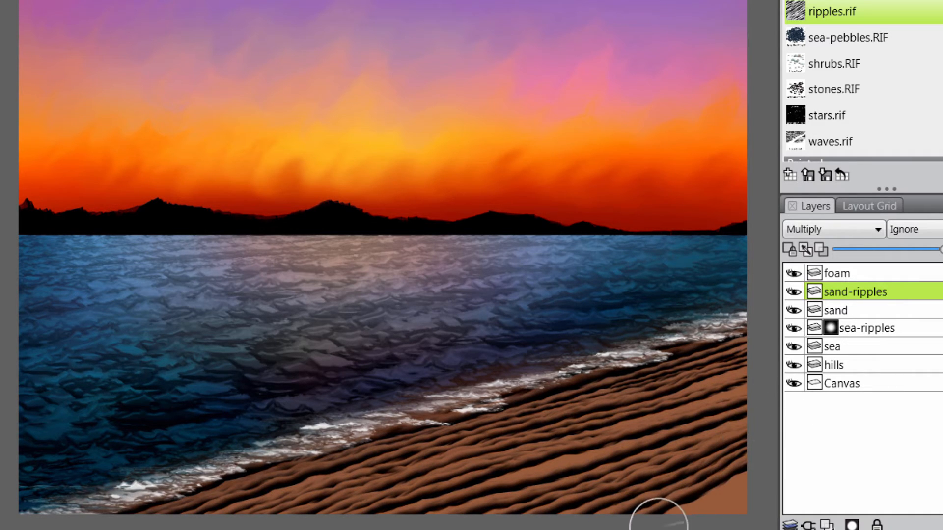
{"action": "mouse_move", "coordinate": [658, 525]}
{"action": "left_mouse_down"}
{"action": "mouse_move", "coordinate": [769, 454]}
{"action": "mouse_move", "coordinate": [680, 528]}
{"action": "mouse_move", "coordinate": [751, 471]}
{"action": "left_mouse_up"}
{"action": "left_click_drag", "start_coordinate": [702, 528], "coordinate": [757, 485]}
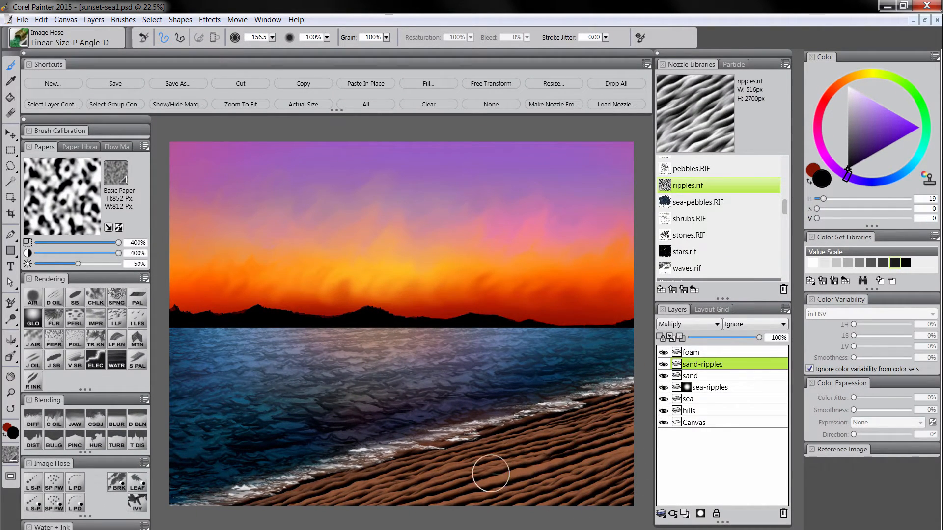
Add a layer mask to sand-ripples and soften the ripples across the beach with a black Digital Airbrush.
{"action": "left_click", "coordinate": [700, 514]}
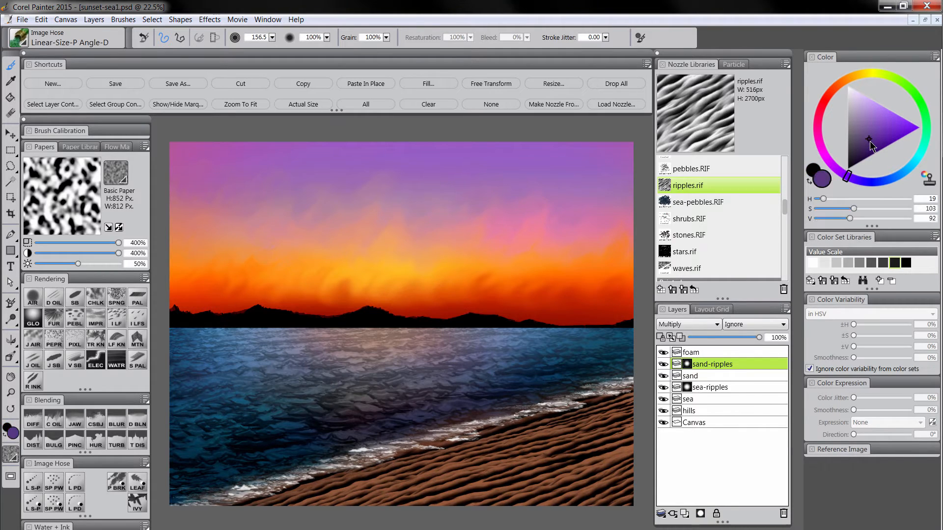
{"action": "left_click", "coordinate": [33, 297]}
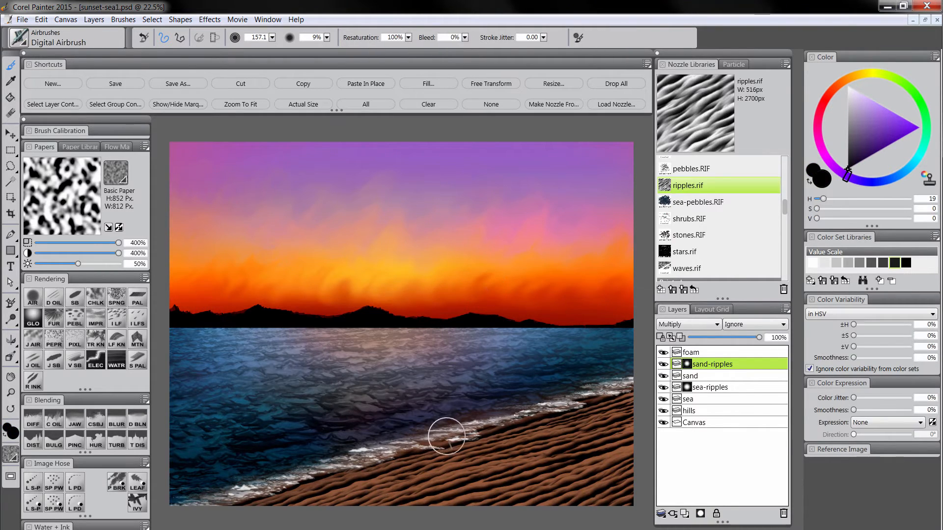
{"action": "left_click_drag", "start_coordinate": [594, 401], "coordinate": [301, 484]}
{"action": "mouse_move", "coordinate": [498, 432]}
{"action": "left_mouse_down"}
{"action": "mouse_move", "coordinate": [250, 501]}
{"action": "mouse_move", "coordinate": [380, 462]}
{"action": "mouse_move", "coordinate": [240, 512]}
{"action": "mouse_move", "coordinate": [360, 487]}
{"action": "mouse_move", "coordinate": [240, 503]}
{"action": "mouse_move", "coordinate": [395, 459]}
{"action": "mouse_move", "coordinate": [556, 437]}
{"action": "mouse_move", "coordinate": [560, 417]}
{"action": "mouse_move", "coordinate": [550, 418]}
{"action": "mouse_move", "coordinate": [632, 410]}
{"action": "mouse_move", "coordinate": [427, 488]}
{"action": "mouse_move", "coordinate": [467, 463]}
{"action": "mouse_move", "coordinate": [420, 485]}
{"action": "mouse_move", "coordinate": [560, 443]}
{"action": "mouse_move", "coordinate": [391, 517]}
{"action": "mouse_move", "coordinate": [620, 431]}
{"action": "mouse_move", "coordinate": [650, 432]}
{"action": "mouse_move", "coordinate": [590, 450]}
{"action": "mouse_move", "coordinate": [637, 414]}
{"action": "mouse_move", "coordinate": [490, 473]}
{"action": "mouse_move", "coordinate": [585, 460]}
{"action": "mouse_move", "coordinate": [612, 440]}
{"action": "mouse_move", "coordinate": [544, 480]}
{"action": "mouse_move", "coordinate": [601, 479]}
{"action": "mouse_move", "coordinate": [583, 468]}
{"action": "mouse_move", "coordinate": [610, 467]}
{"action": "mouse_move", "coordinate": [451, 499]}
{"action": "mouse_move", "coordinate": [451, 487]}
{"action": "mouse_move", "coordinate": [574, 479]}
{"action": "mouse_move", "coordinate": [565, 501]}
{"action": "mouse_move", "coordinate": [642, 498]}
{"action": "mouse_move", "coordinate": [628, 479]}
{"action": "mouse_move", "coordinate": [630, 442]}
{"action": "mouse_move", "coordinate": [575, 458]}
{"action": "mouse_move", "coordinate": [648, 474]}
{"action": "mouse_move", "coordinate": [586, 507]}
{"action": "mouse_move", "coordinate": [459, 494]}
{"action": "mouse_move", "coordinate": [555, 456]}
{"action": "mouse_move", "coordinate": [486, 497]}
{"action": "mouse_move", "coordinate": [553, 491]}
{"action": "left_mouse_up"}
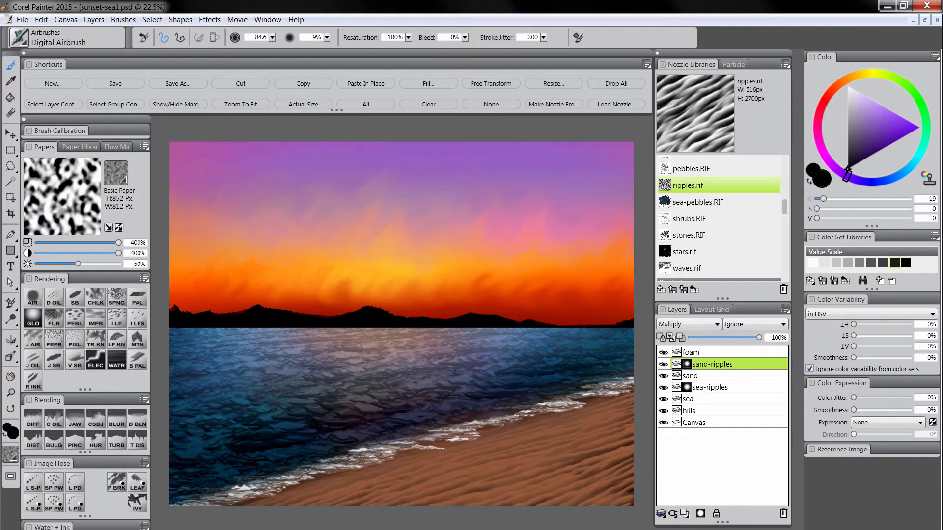
Add a layer named texture above sand-ripples and set its composite method to Multiply.
{"action": "left_click", "coordinate": [685, 514]}
{"action": "double_click", "coordinate": [704, 368]}
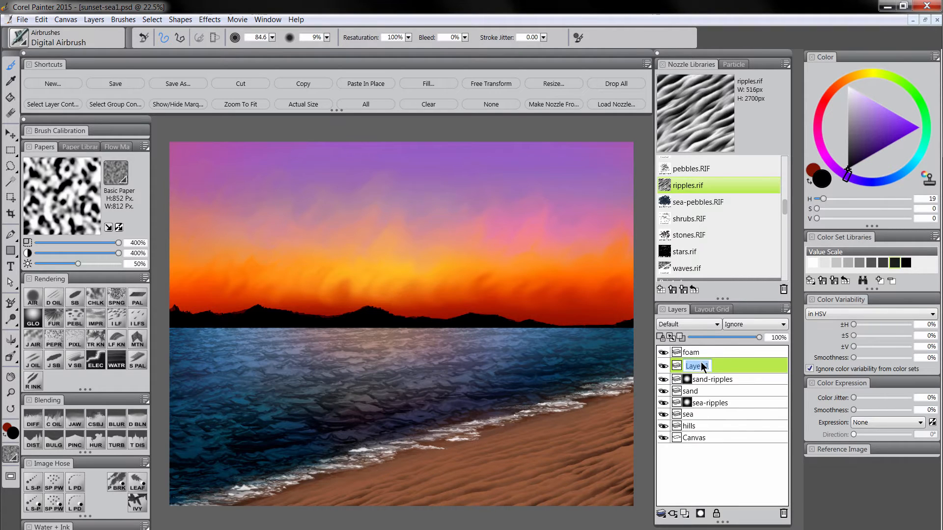
{"action": "type", "text": "texture"}
{"action": "key", "text": "Return"}
{"action": "left_click", "coordinate": [715, 325]}
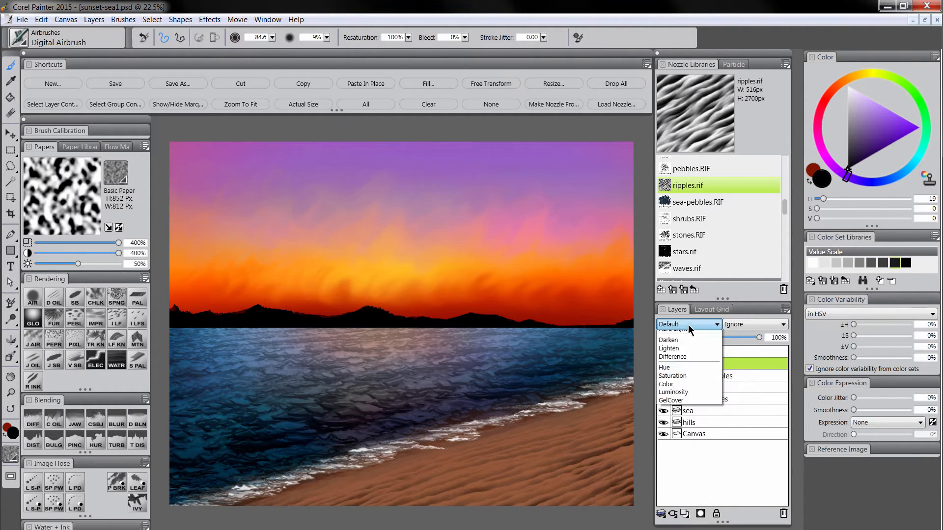
{"action": "left_click", "coordinate": [664, 416]}
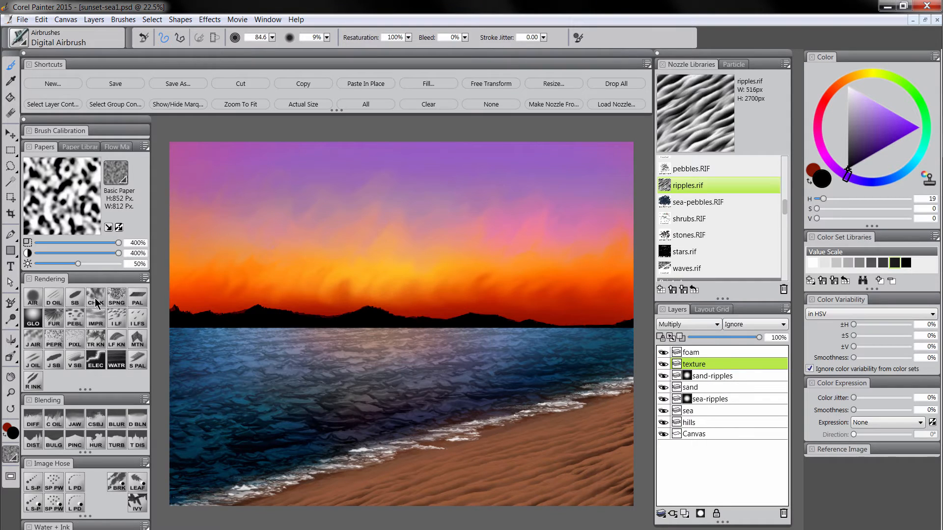
Dab dark brown texture over the whole beach with the Sponge at about 666.7, and lower the texture layer's opacity.
{"action": "left_click", "coordinate": [116, 299]}
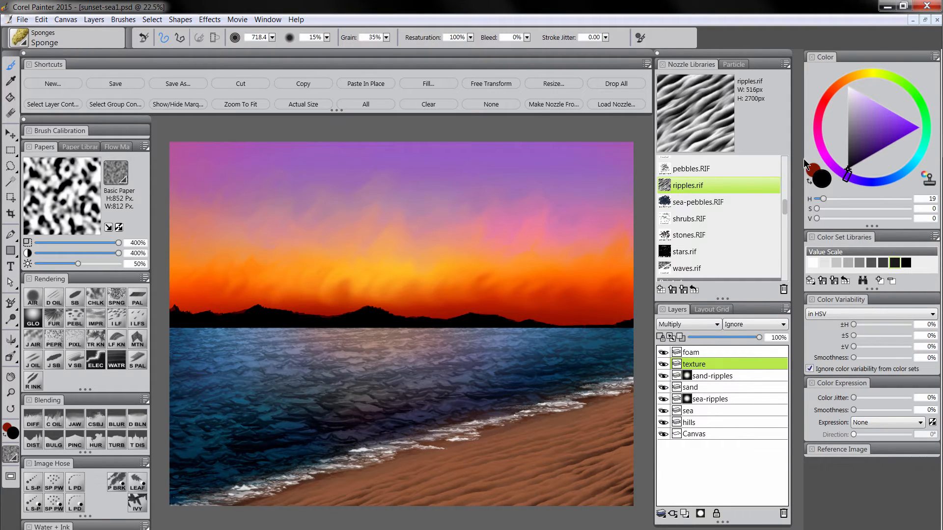
{"action": "left_click", "coordinate": [835, 87]}
{"action": "left_click", "coordinate": [859, 149]}
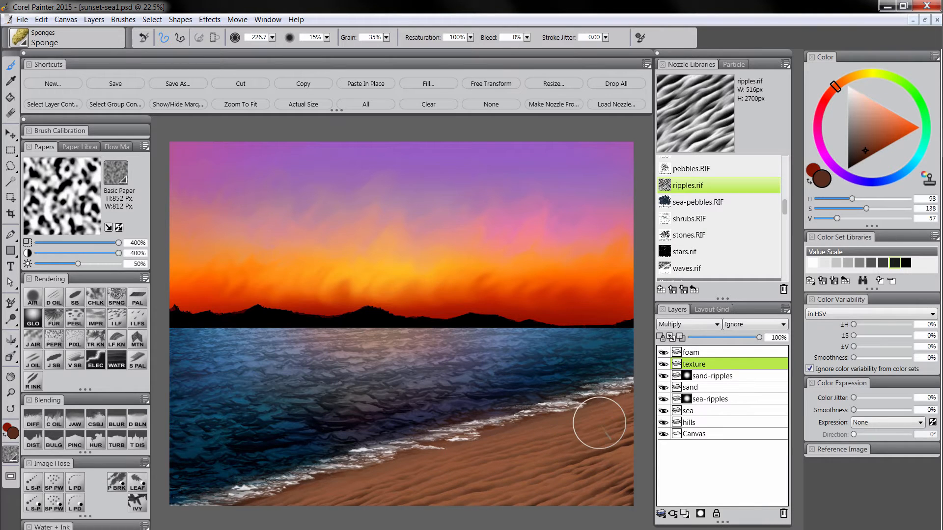
{"action": "key", "text": "Tab"}
{"action": "mouse_move", "coordinate": [629, 408]}
{"action": "left_mouse_down"}
{"action": "mouse_move", "coordinate": [709, 383]}
{"action": "mouse_move", "coordinate": [555, 393]}
{"action": "mouse_move", "coordinate": [713, 404]}
{"action": "mouse_move", "coordinate": [589, 414]}
{"action": "mouse_move", "coordinate": [678, 408]}
{"action": "left_mouse_up"}
{"action": "left_click_drag", "start_coordinate": [724, 432], "coordinate": [389, 435]}
{"action": "left_click_drag", "start_coordinate": [621, 426], "coordinate": [695, 426]}
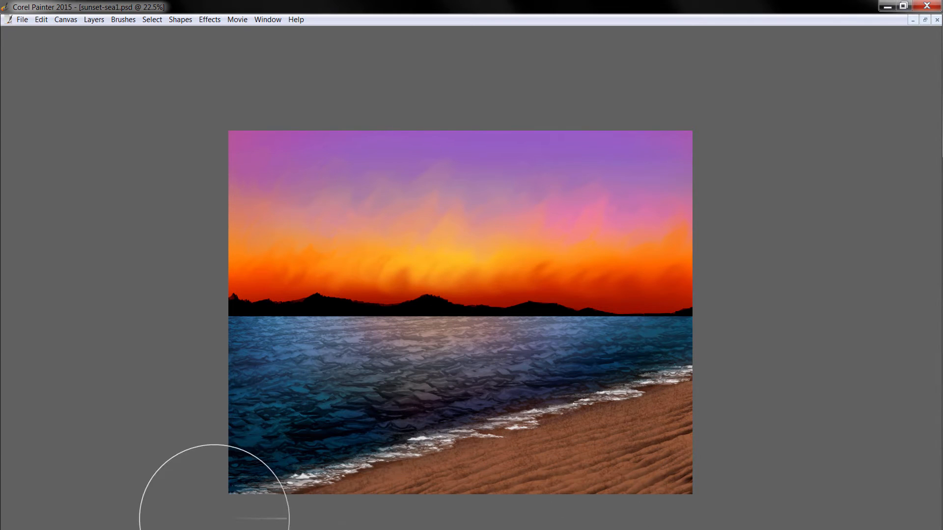
{"action": "key", "text": "Tab"}
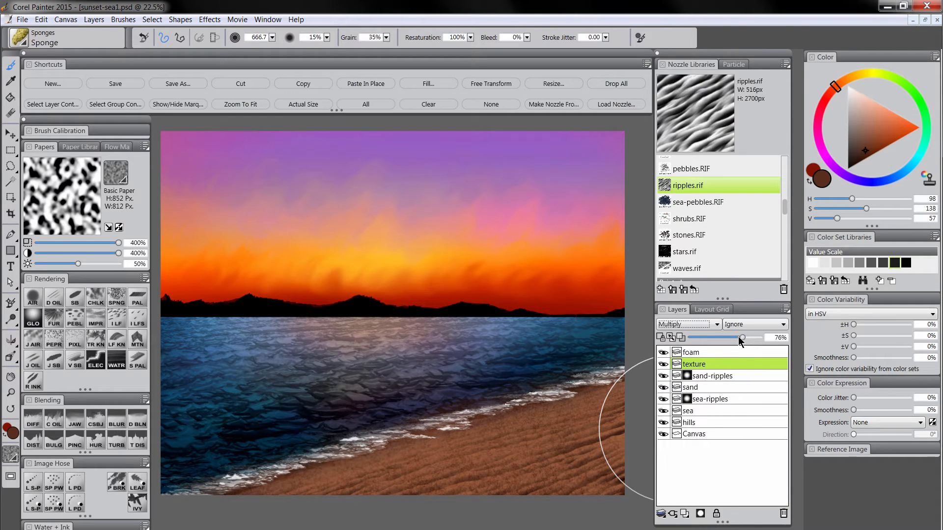
{"action": "left_click_drag", "start_coordinate": [745, 337], "coordinate": [725, 341]}
Add a layer named grains above the texture layer.
{"action": "left_click", "coordinate": [684, 513]}
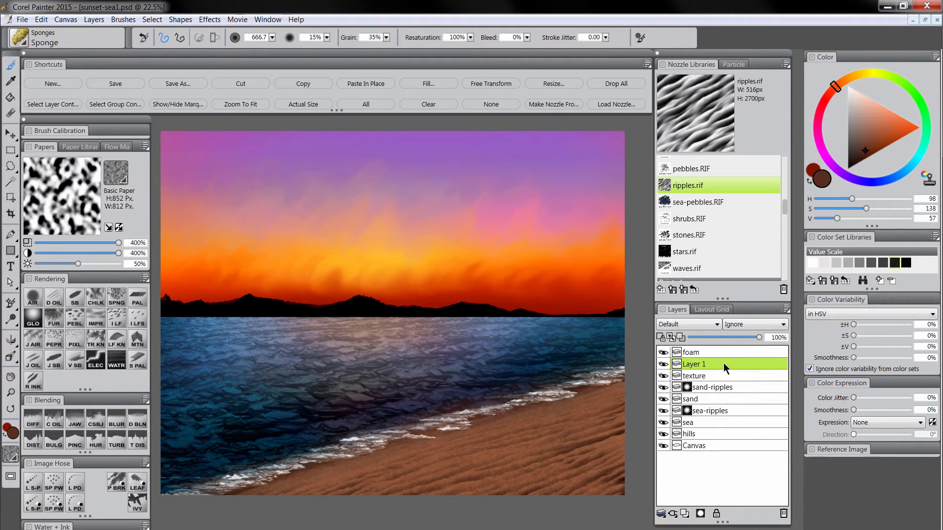
{"action": "double_click", "coordinate": [696, 366]}
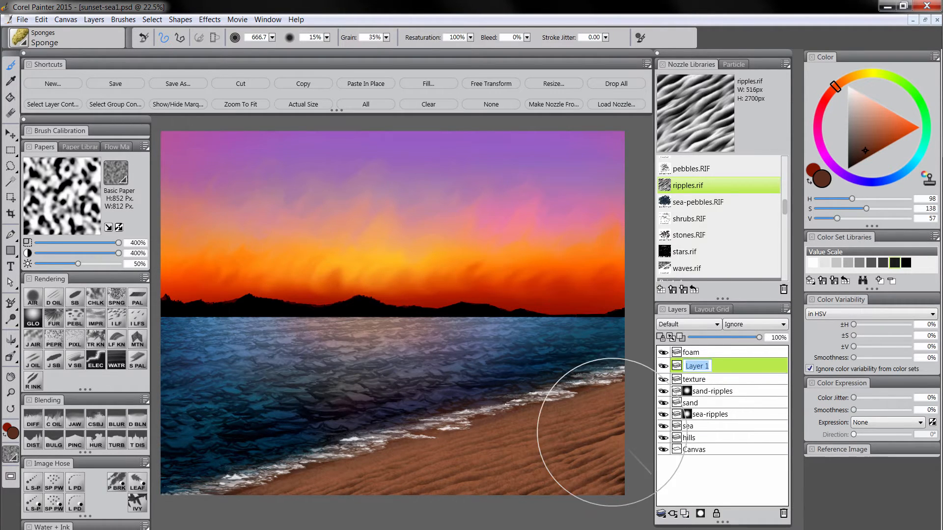
{"action": "type", "text": "grains"}
{"action": "key", "text": "Return"}
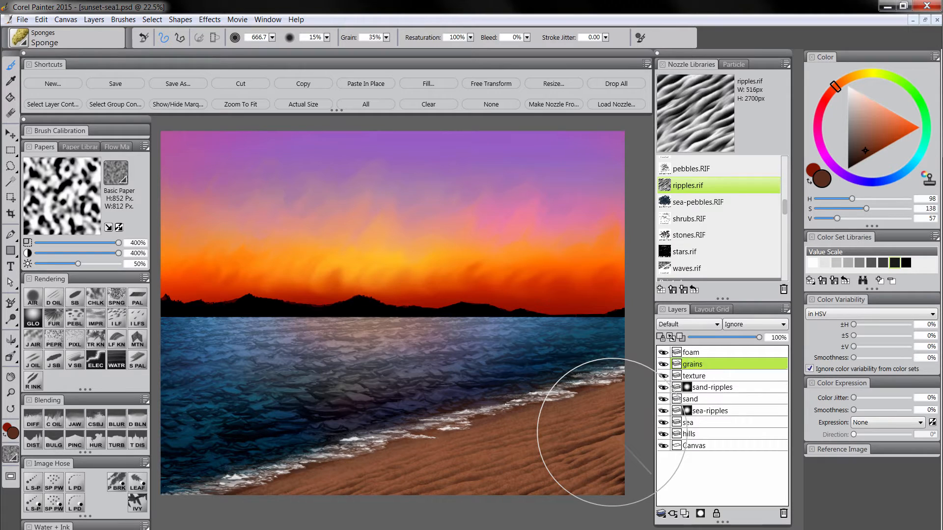
Spray light peach sand grains over the beach with the Pixel Spray airbrush at 164.2.
{"action": "left_click", "coordinate": [74, 340]}
{"action": "left_click_drag", "start_coordinate": [877, 119], "coordinate": [875, 112]}
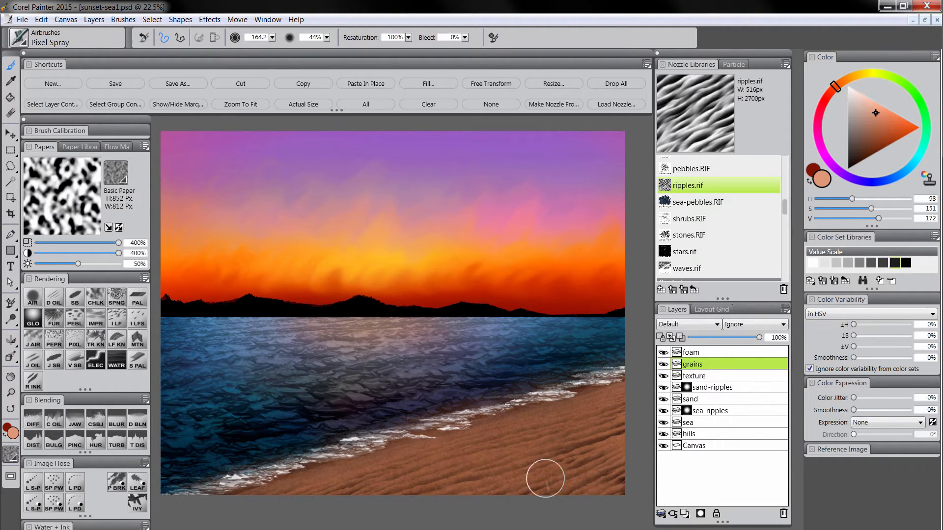
{"action": "left_click", "coordinate": [866, 101]}
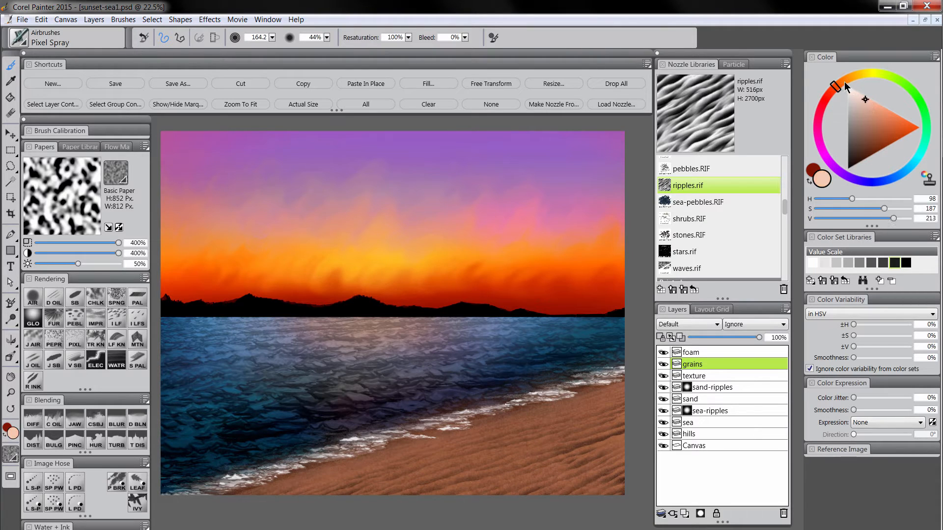
{"action": "left_click", "coordinate": [844, 82]}
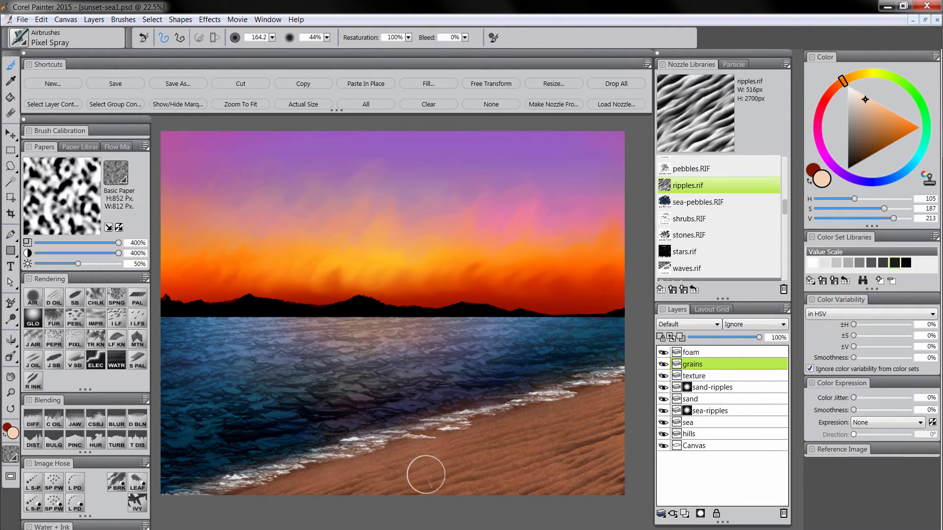
Spray fine light and dark brown grains over the beach with the Pepper Spray airbrush at Feature 2.
{"action": "left_click", "coordinate": [54, 342]}
{"action": "double_click", "coordinate": [496, 37]}
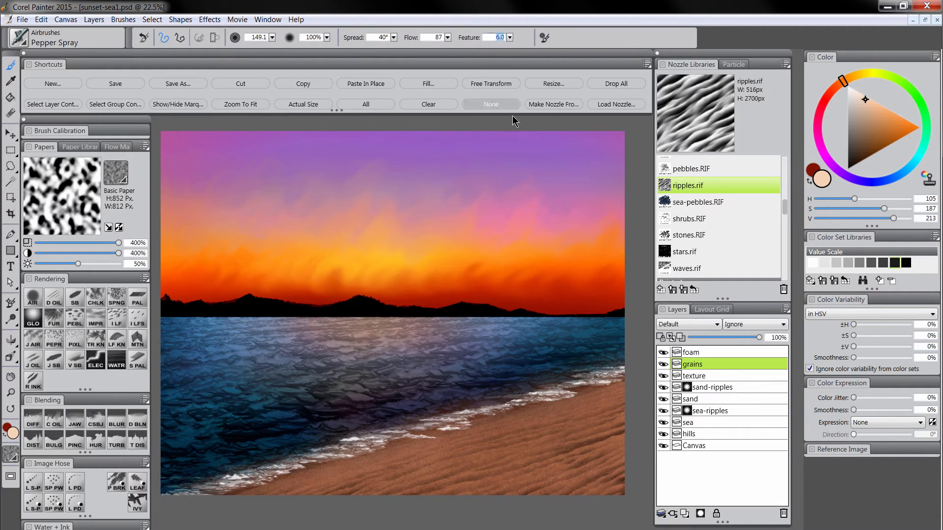
{"action": "type", "text": "2"}
{"action": "key", "text": "Return"}
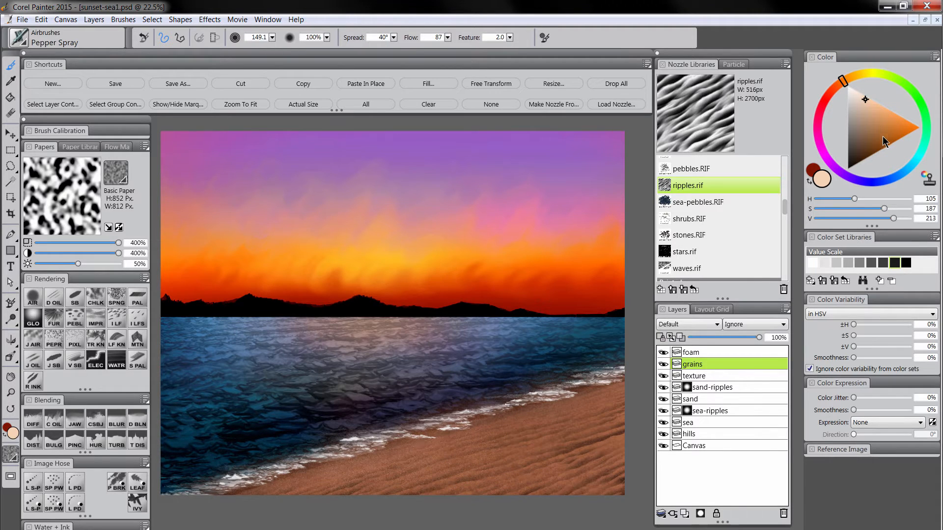
{"action": "mouse_move", "coordinate": [884, 141]}
{"action": "left_mouse_down"}
{"action": "mouse_move", "coordinate": [859, 156]}
{"action": "mouse_move", "coordinate": [855, 173]}
{"action": "left_mouse_up"}
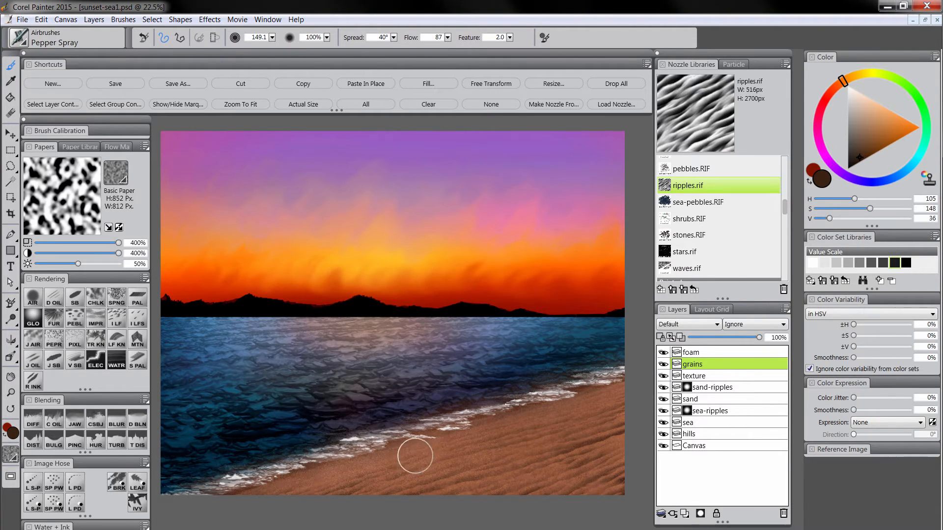
Inspect the sand grains up close and reduce the grains layer's opacity to 80%.
{"action": "left_click", "coordinate": [10, 392]}
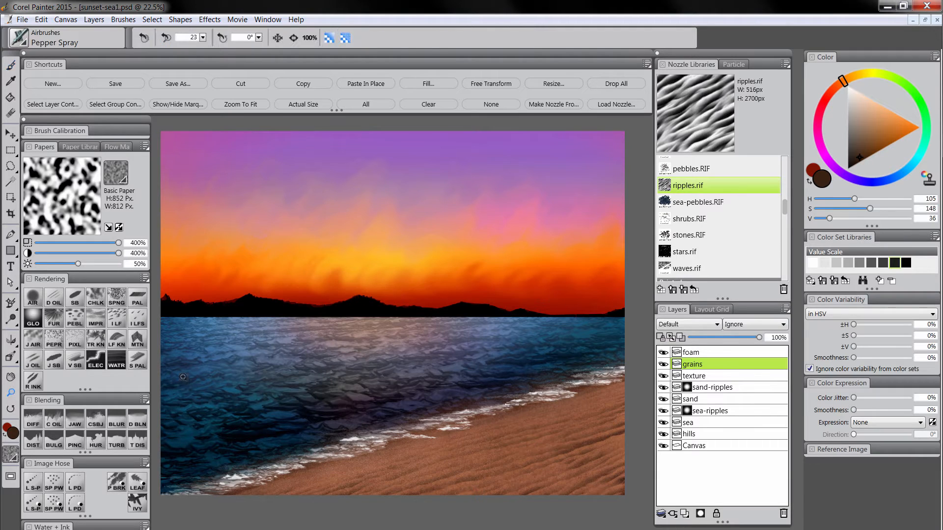
{"action": "left_click", "coordinate": [476, 451]}
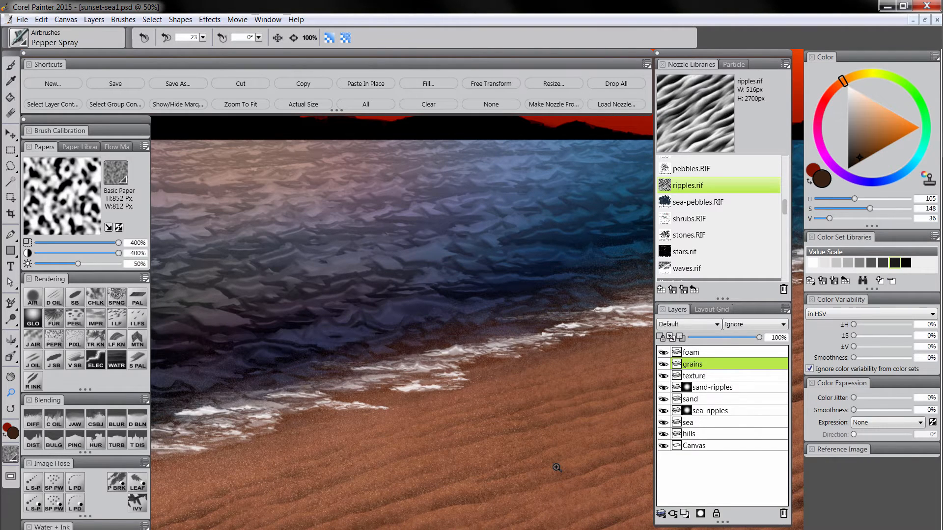
{"action": "key", "text": "ctrl+0"}
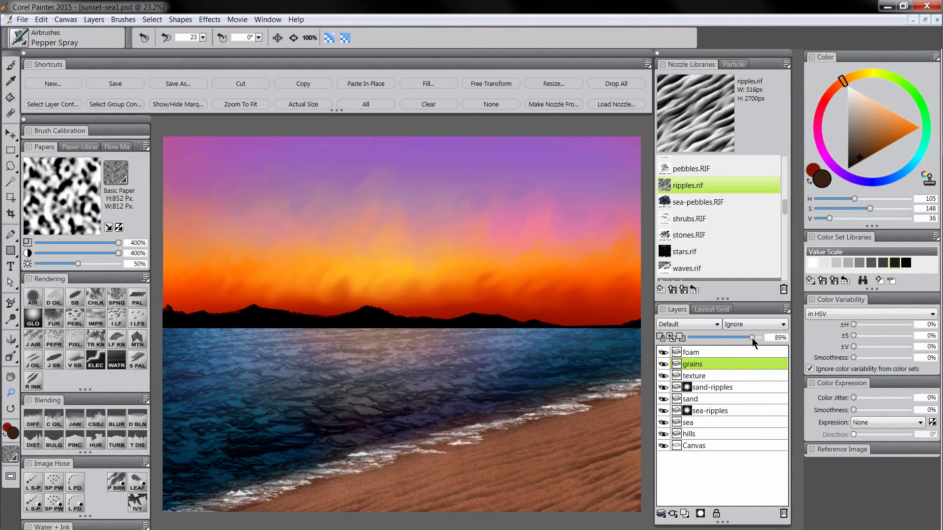
{"action": "left_click_drag", "start_coordinate": [741, 338], "coordinate": [743, 339]}
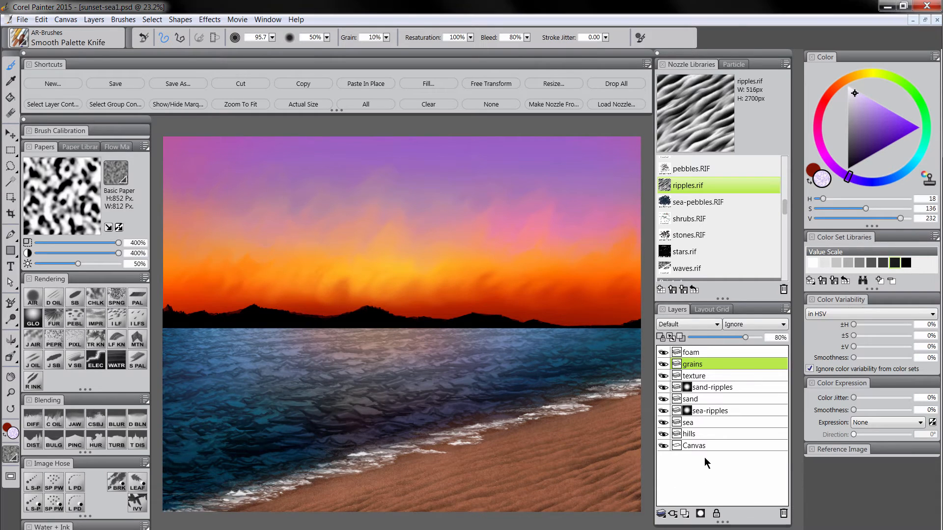
Add a layer named foam2 and place it directly below the foam layer.
{"action": "left_click", "coordinate": [697, 351]}
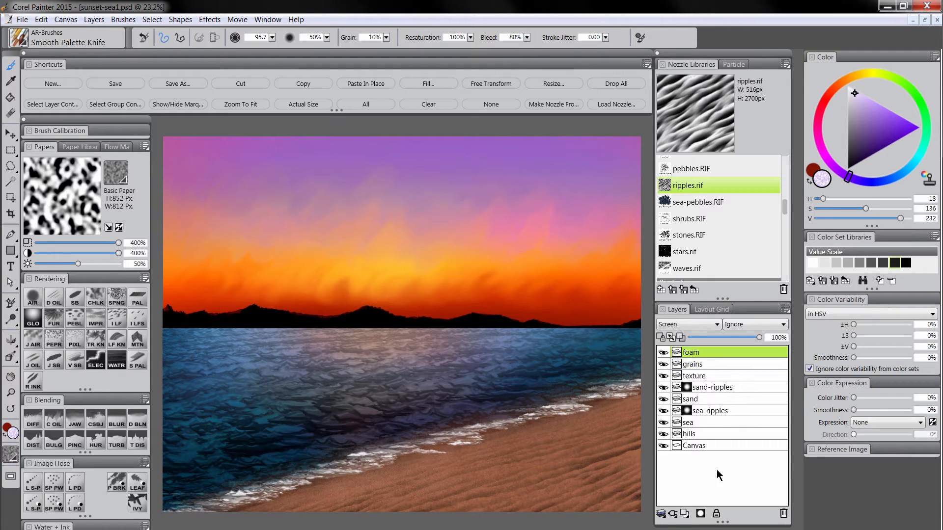
{"action": "left_click", "coordinate": [685, 513]}
{"action": "left_click_drag", "start_coordinate": [696, 354], "coordinate": [697, 366]}
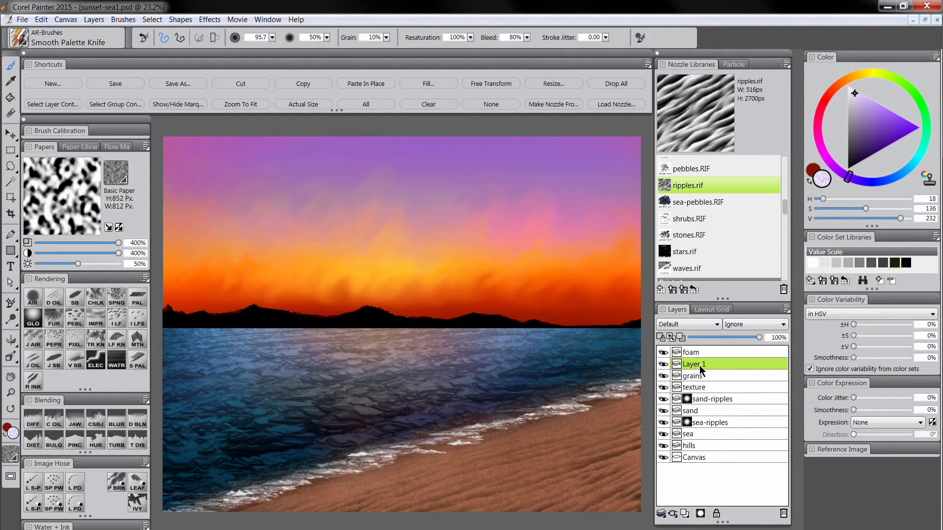
{"action": "double_click", "coordinate": [700, 368]}
{"action": "type", "text": "foam2"}
{"action": "key", "text": "Return"}
Paint thin pale lavender foam lines on the water along the shoreline with the Smooth Palette Knife at 70.2.
{"action": "left_click", "coordinate": [137, 365]}
{"action": "key", "text": "ctrl+alt"}
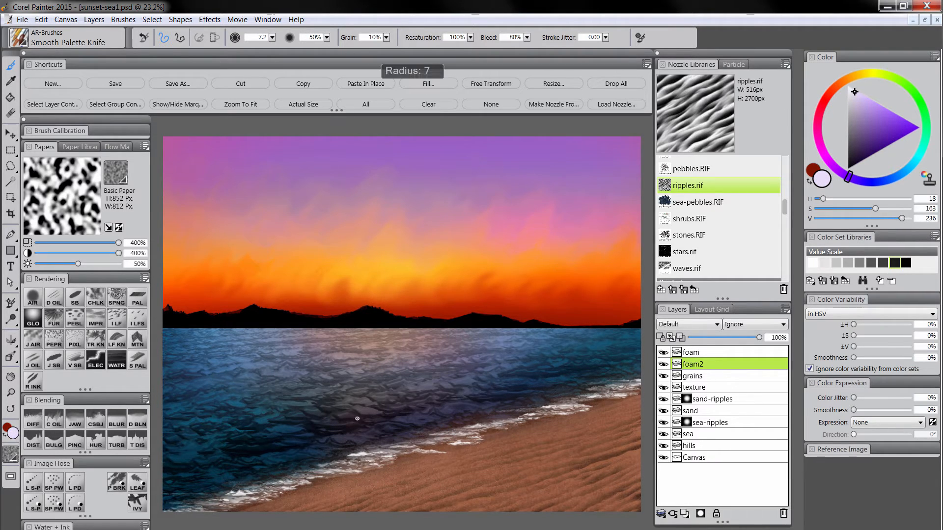
{"action": "left_click_drag", "start_coordinate": [355, 429], "coordinate": [275, 441]}
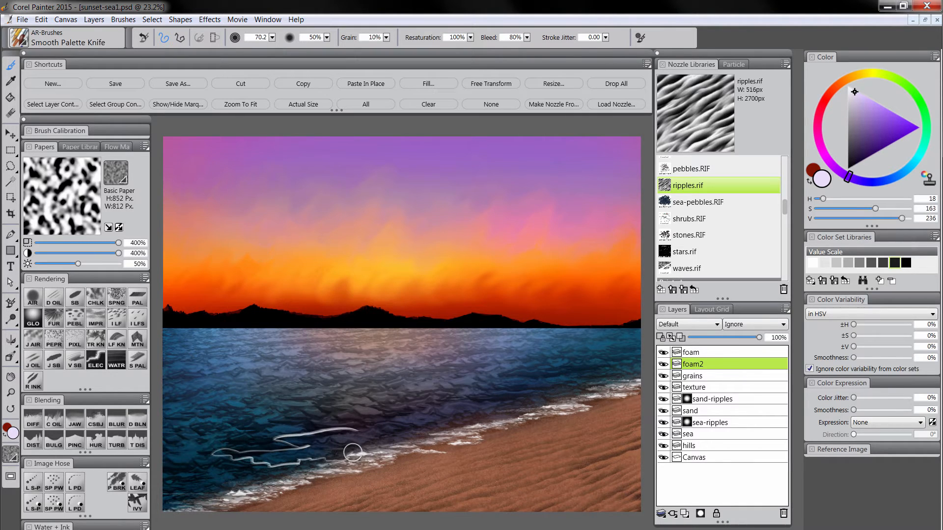
{"action": "key", "text": "ctrl+z"}
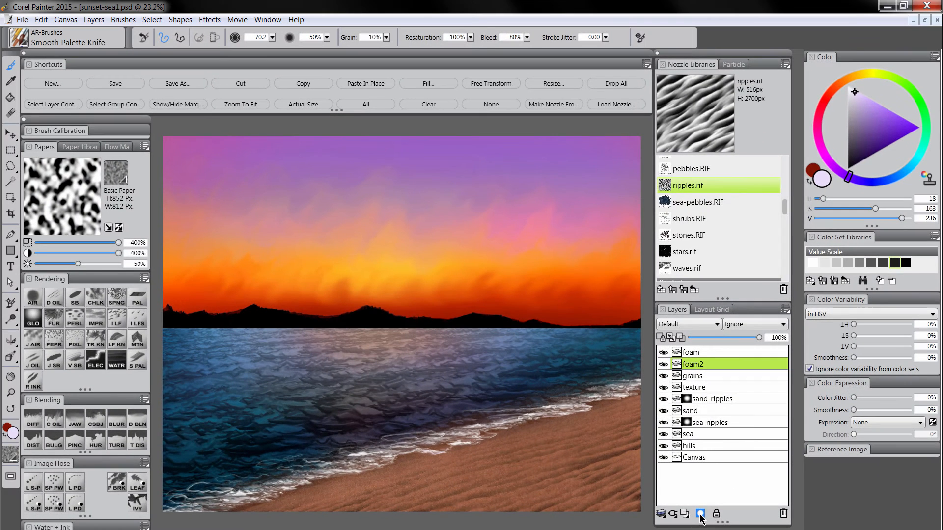
Add a layer mask to foam2 and fade the thin foam lines with a black Digital Airbrush at 212.8.
{"action": "left_click", "coordinate": [701, 514]}
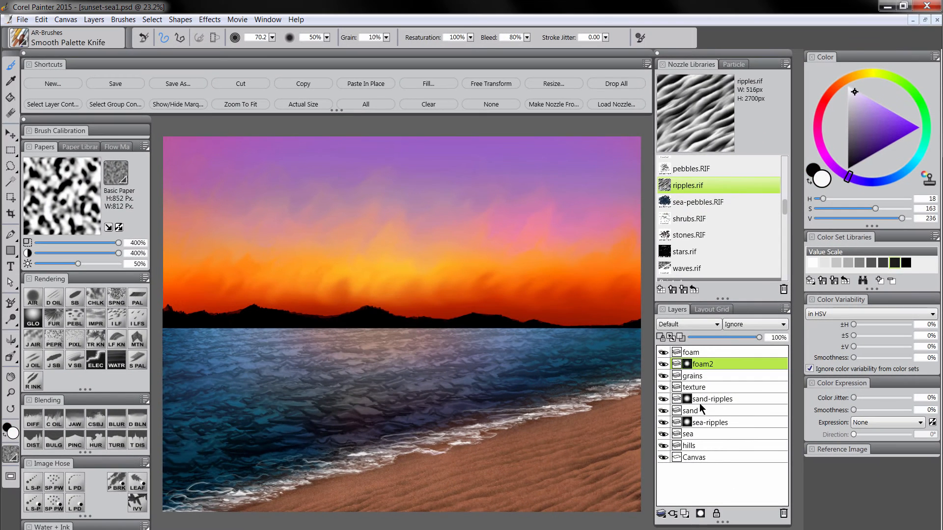
{"action": "left_click_drag", "start_coordinate": [870, 146], "coordinate": [822, 207]}
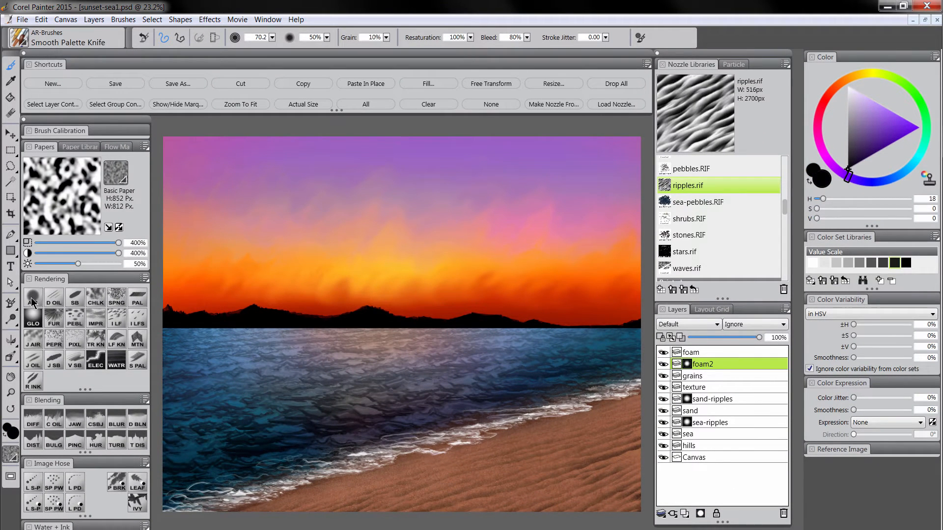
{"action": "key", "text": "Tab"}
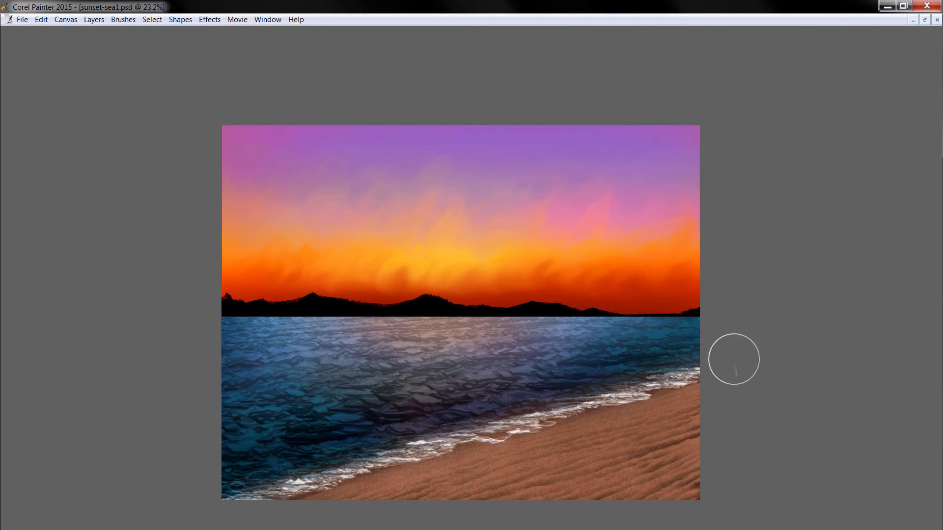
{"action": "key", "text": "Tab"}
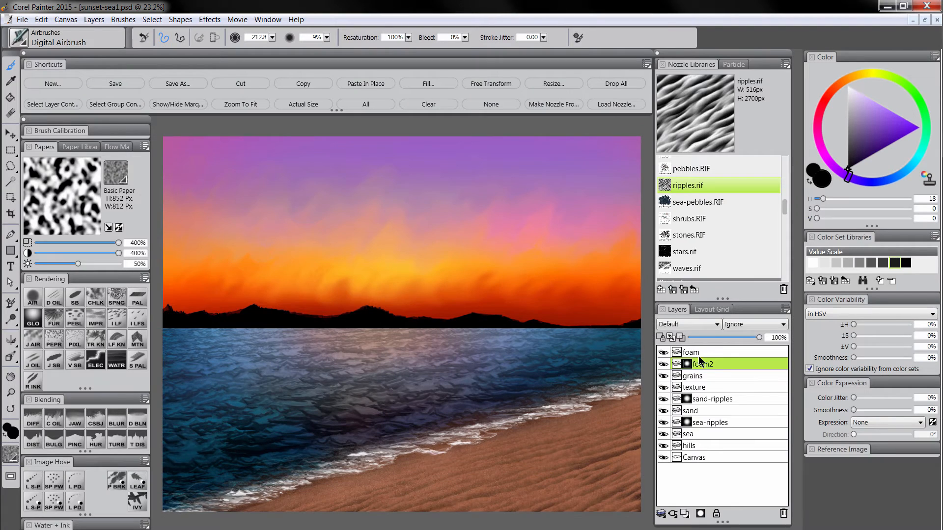
Add a layer named sun above the foam layer and set its composite method to Screen.
{"action": "left_click", "coordinate": [703, 352]}
{"action": "left_click", "coordinate": [688, 513]}
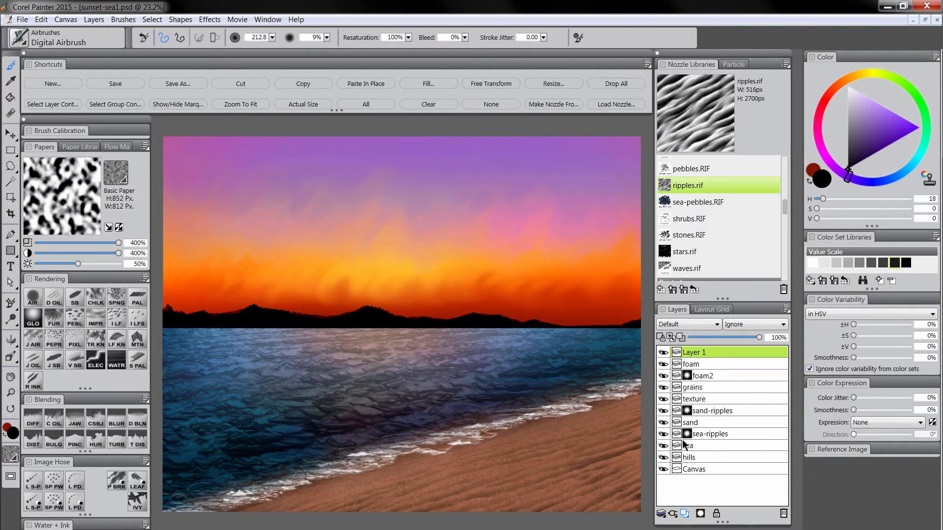
{"action": "double_click", "coordinate": [696, 354]}
{"action": "type", "text": "sun"}
{"action": "key", "text": "Return"}
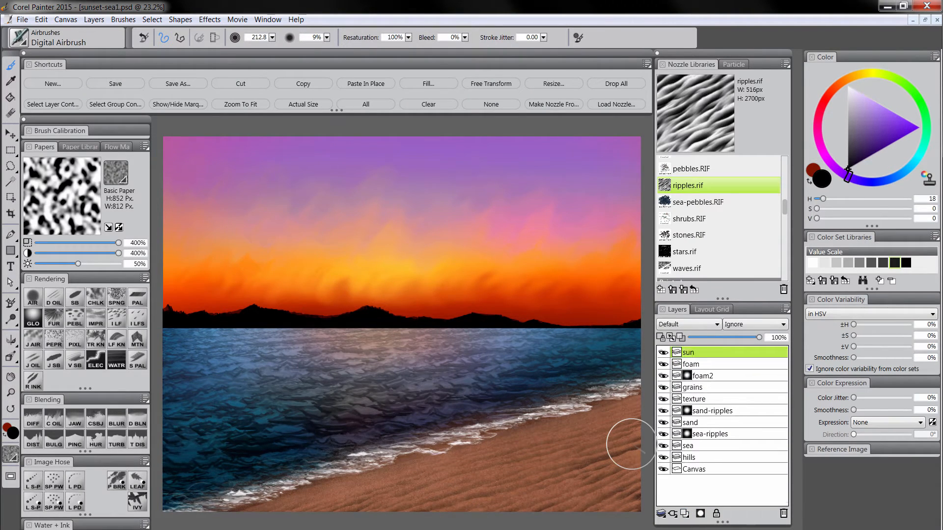
{"action": "left_click", "coordinate": [685, 326]}
{"action": "left_click", "coordinate": [679, 422]}
Paint a bright sun with a streaked halo low over the hills, using the Glow brush at 112.8 in dark yellow.
{"action": "left_click", "coordinate": [31, 321]}
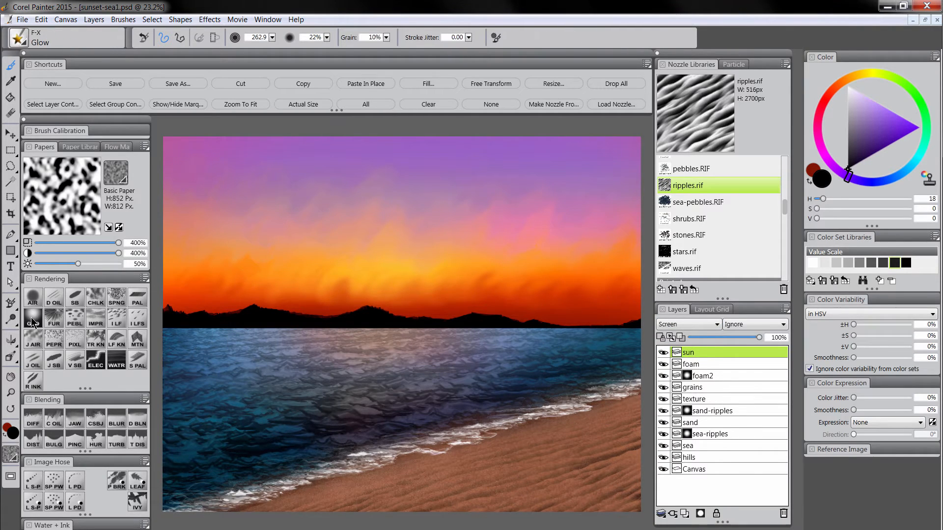
{"action": "left_click", "coordinate": [861, 74]}
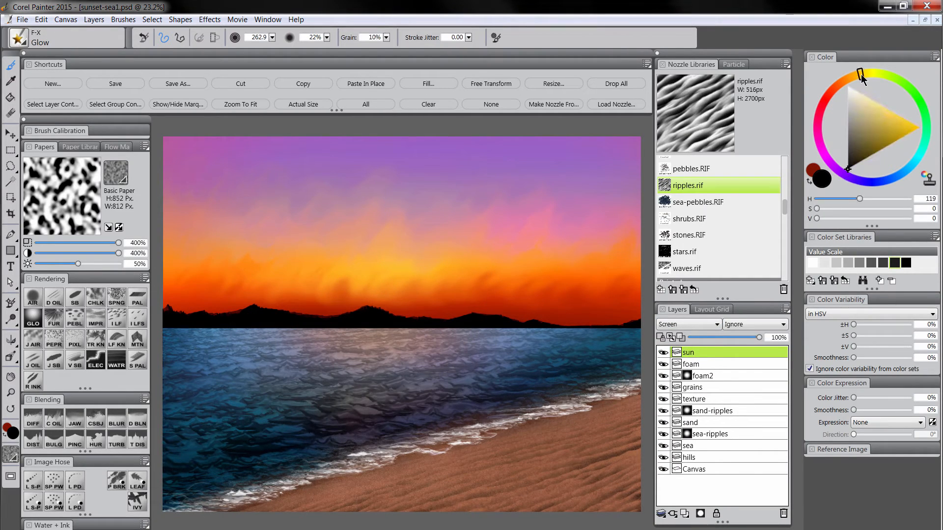
{"action": "mouse_move", "coordinate": [894, 133]}
{"action": "left_mouse_down"}
{"action": "mouse_move", "coordinate": [903, 144]}
{"action": "mouse_move", "coordinate": [885, 161]}
{"action": "left_mouse_up"}
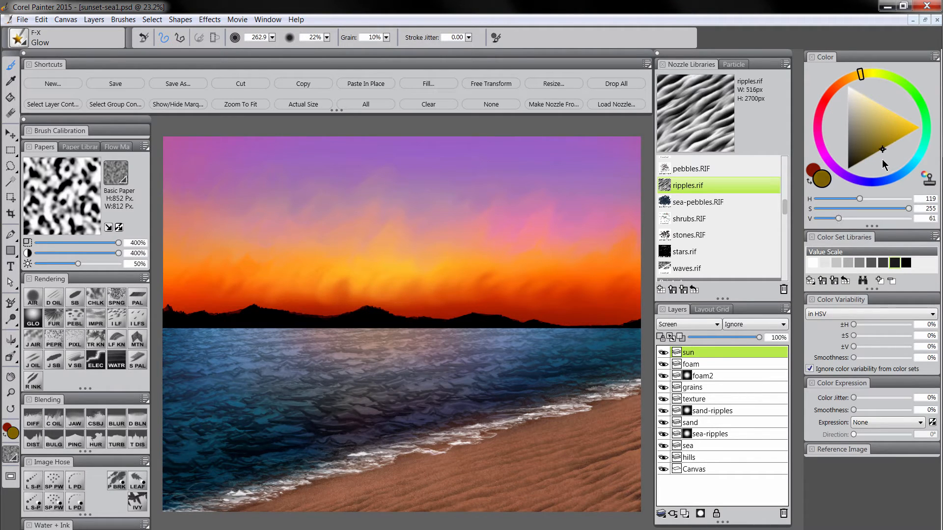
{"action": "mouse_move", "coordinate": [366, 260]}
{"action": "left_mouse_down", "text": "ctrl+alt"}
{"action": "mouse_move", "coordinate": [375, 260]}
{"action": "mouse_move", "coordinate": [372, 270]}
{"action": "left_mouse_up", "text": "ctrl+alt"}
{"action": "left_click_drag", "start_coordinate": [878, 149], "coordinate": [875, 160]}
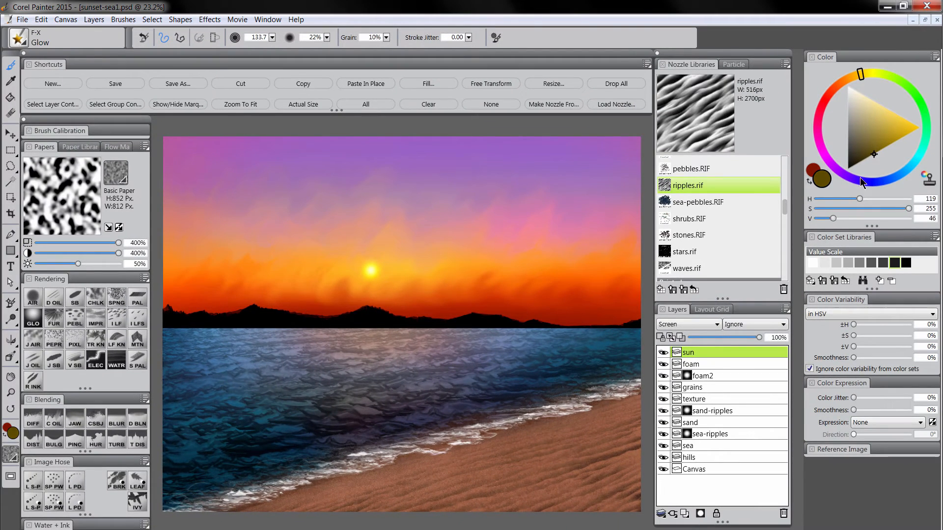
{"action": "key", "text": "ctrl+z"}
{"action": "left_click_drag", "start_coordinate": [377, 276], "coordinate": [378, 287]}
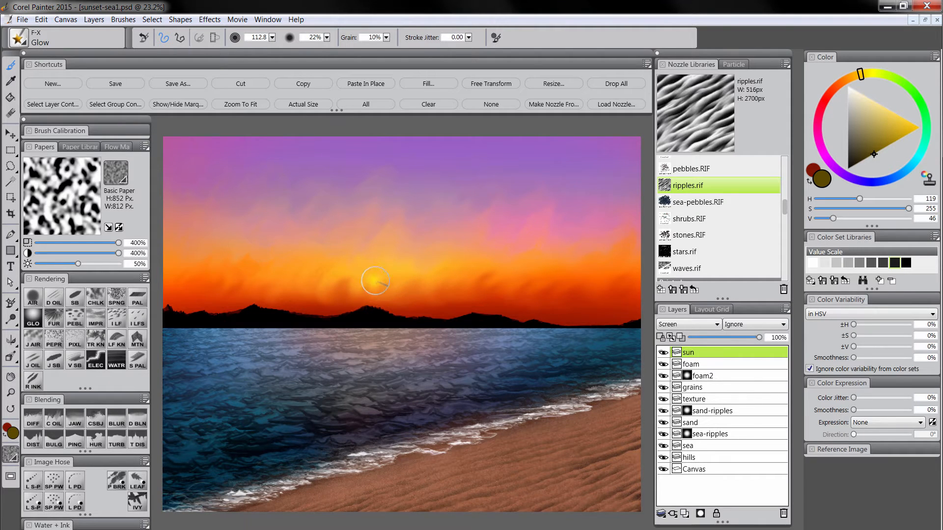
{"action": "left_click_drag", "start_coordinate": [370, 284], "coordinate": [382, 268]}
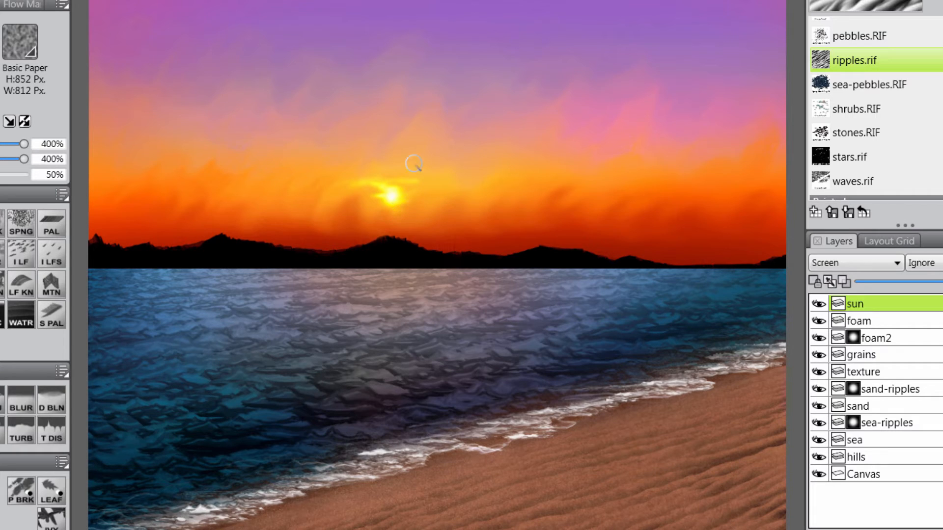
{"action": "left_click_drag", "start_coordinate": [397, 149], "coordinate": [425, 217], "text": "ctrl+alt"}
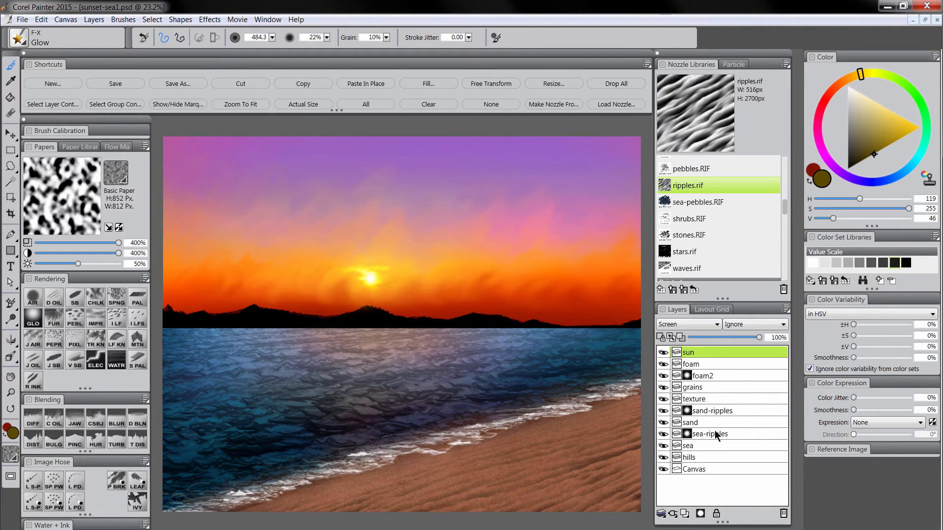
Add a layer named clouds-light directly above the Canvas and set its composite method to Screen.
{"action": "left_click", "coordinate": [703, 469]}
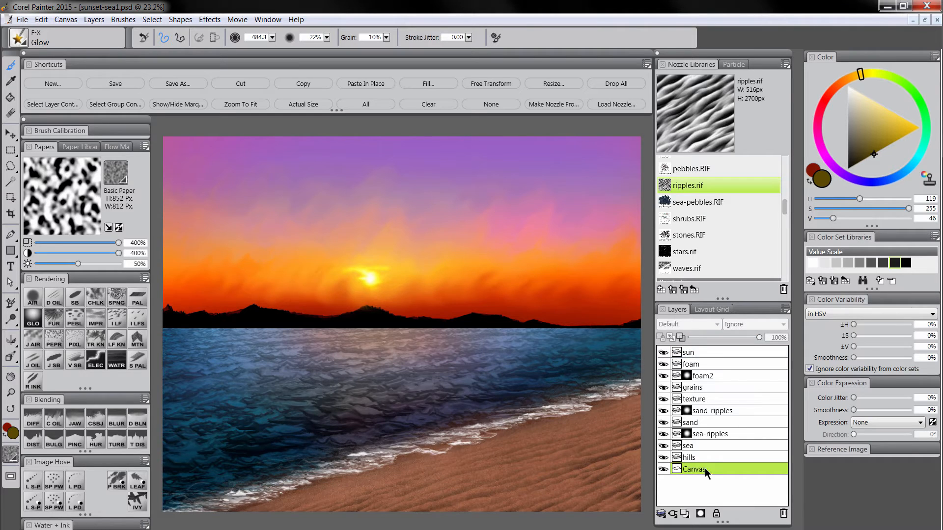
{"action": "left_click", "coordinate": [685, 515]}
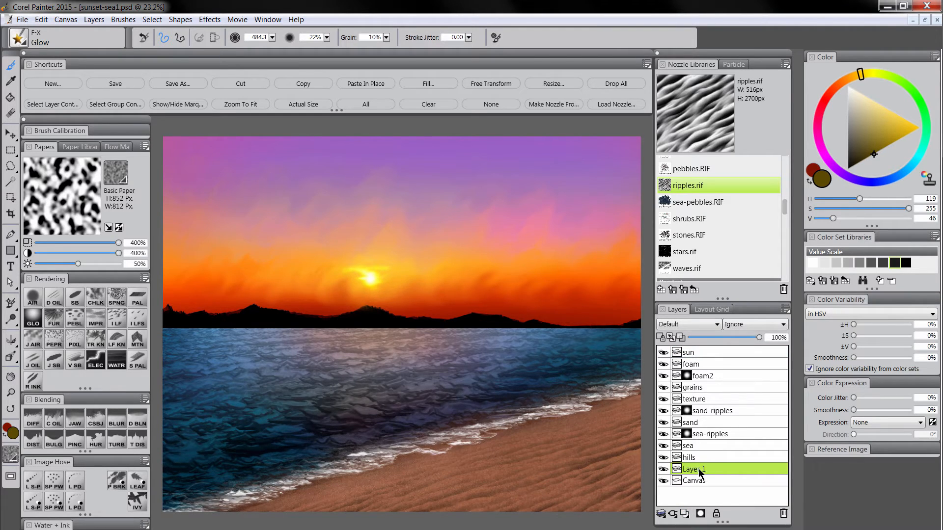
{"action": "double_click", "coordinate": [700, 470]}
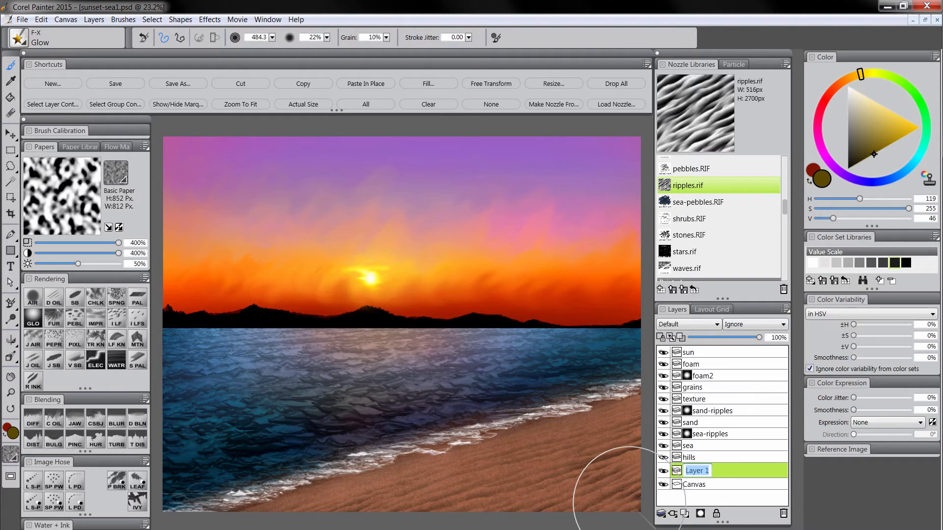
{"action": "type", "text": "clouds-light"}
{"action": "key", "text": "Return"}
{"action": "left_click", "coordinate": [684, 322]}
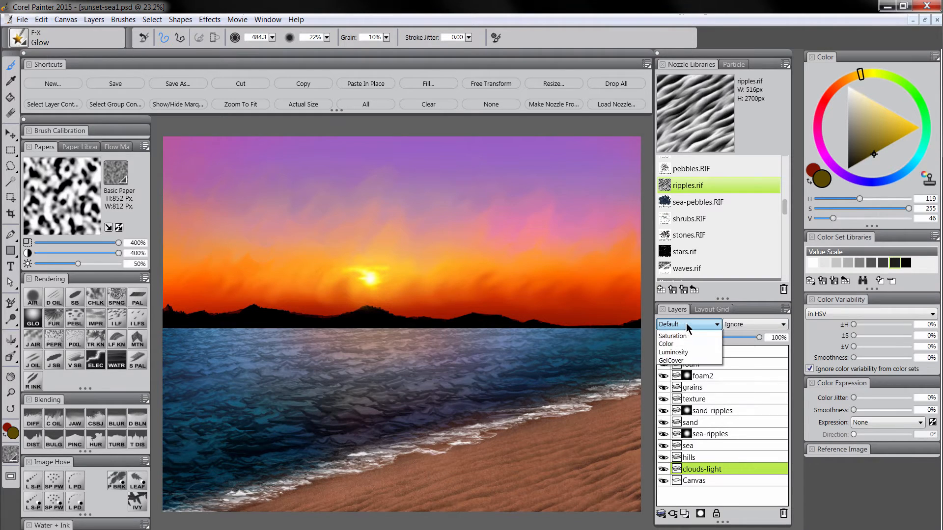
{"action": "left_click", "coordinate": [678, 423]}
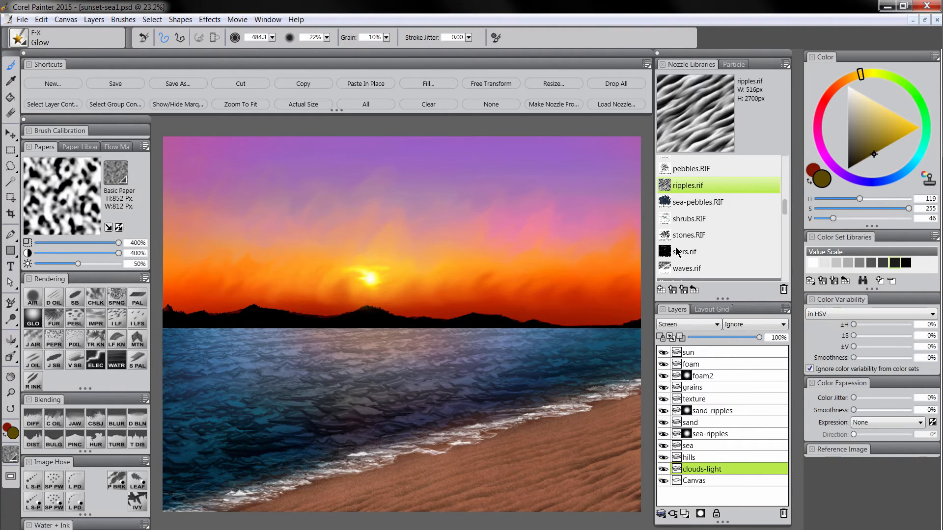
Try a soft pink cloud above the sun with the Jitter Airbrush at 153.9, and undo it.
{"action": "left_click", "coordinate": [819, 139]}
{"action": "left_click_drag", "start_coordinate": [878, 126], "coordinate": [889, 117]}
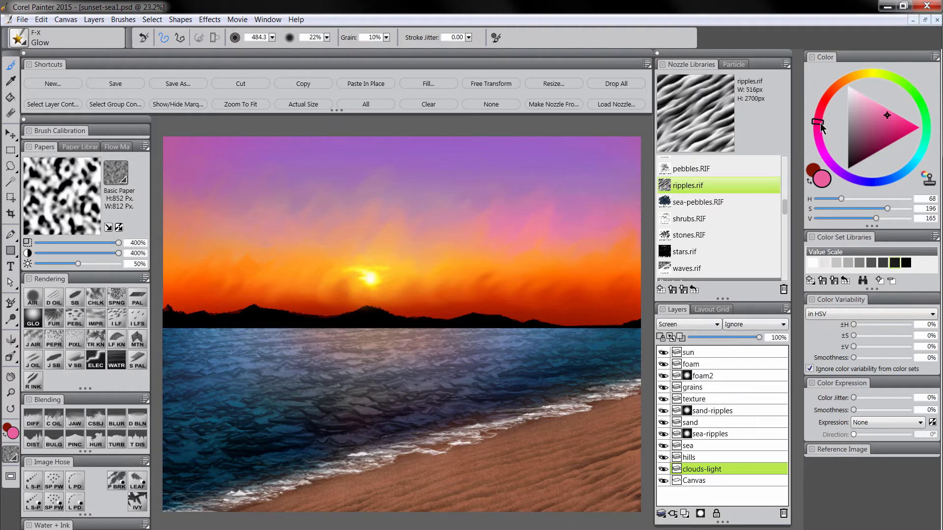
{"action": "left_click", "coordinate": [36, 346]}
{"action": "mouse_move", "coordinate": [384, 176]}
{"action": "left_mouse_down"}
{"action": "mouse_move", "coordinate": [403, 177]}
{"action": "mouse_move", "coordinate": [454, 221]}
{"action": "left_mouse_up"}
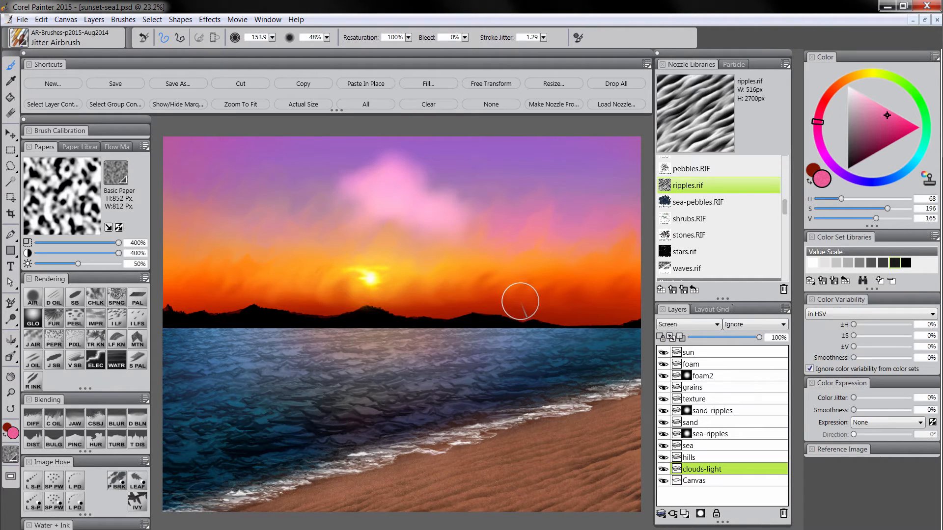
{"action": "key", "text": "ctrl+z"}
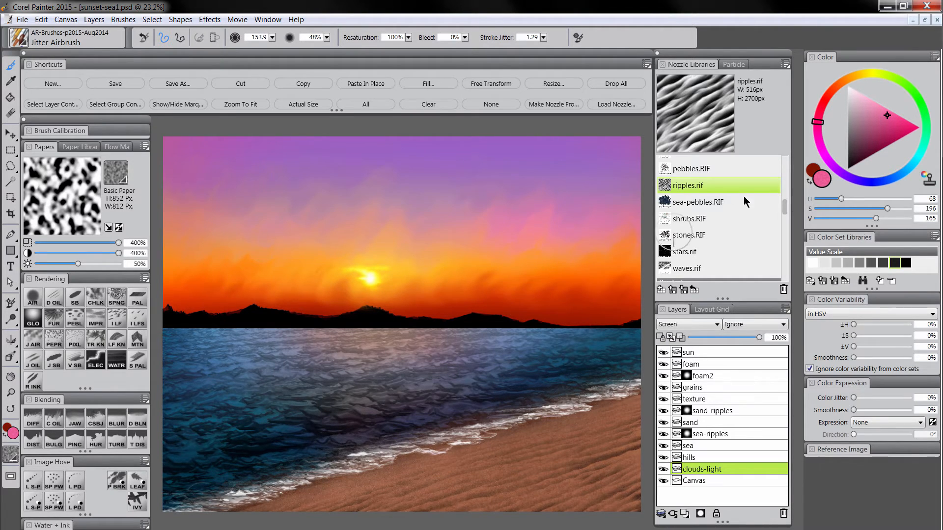
Paint soft orange and golden cloud light across the sky with the Jitter Airbrush at 289.8 and 154.5.
{"action": "left_click", "coordinate": [843, 82]}
{"action": "key", "text": "ctrl+y"}
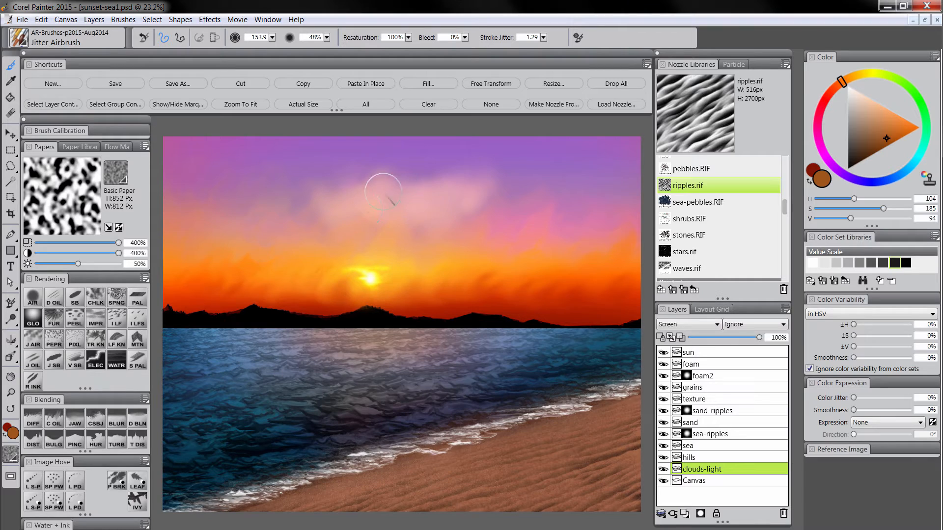
{"action": "key", "text": "ctrl+z"}
{"action": "left_click_drag", "start_coordinate": [342, 200], "coordinate": [356, 225], "text": "ctrl+alt"}
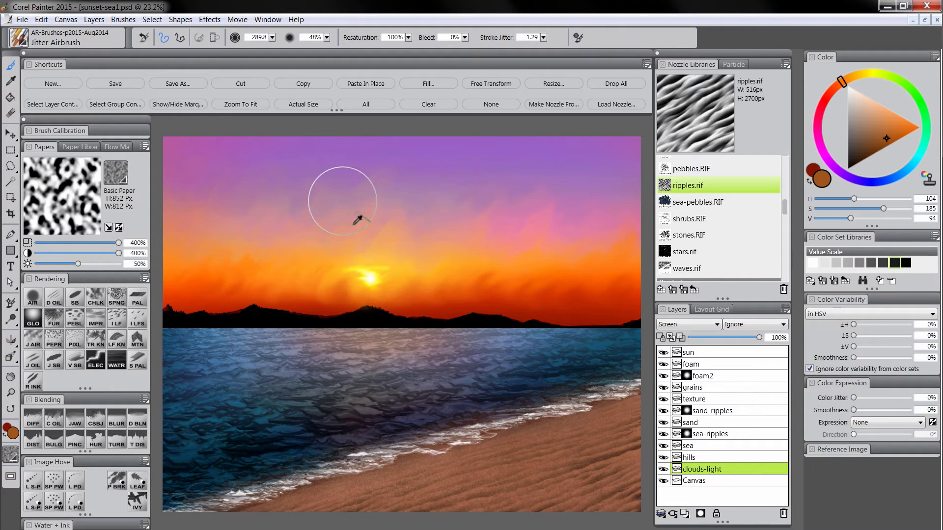
{"action": "left_click_drag", "start_coordinate": [282, 192], "coordinate": [359, 214]}
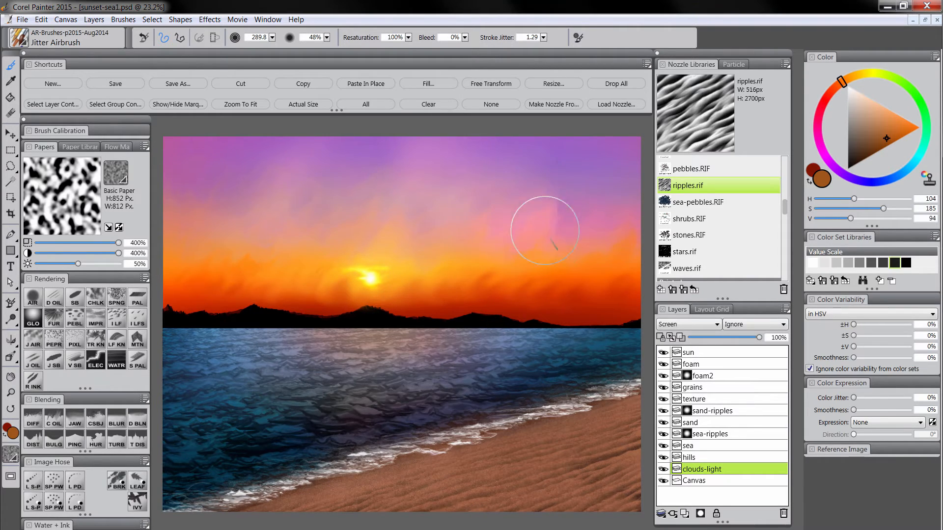
{"action": "left_click_drag", "start_coordinate": [295, 214], "coordinate": [279, 221], "text": "ctrl+alt"}
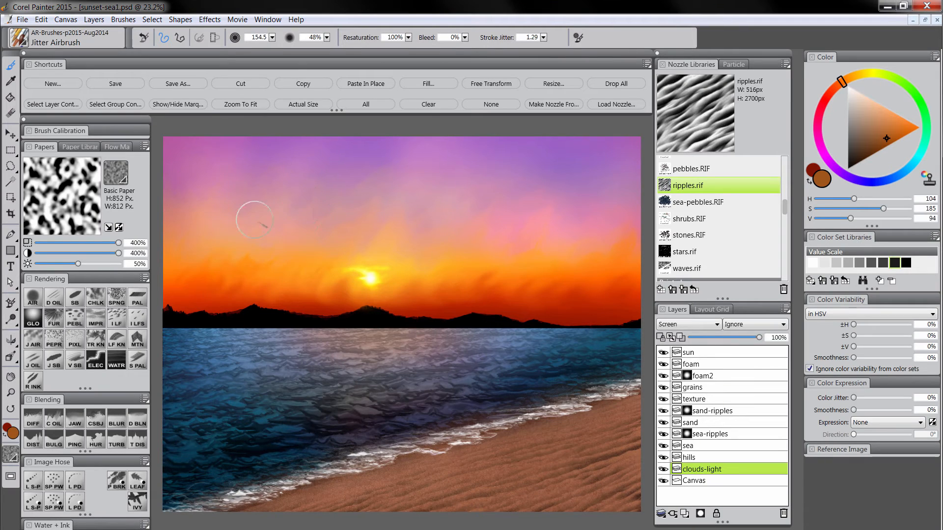
{"action": "mouse_move", "coordinate": [210, 268]}
{"action": "left_mouse_down"}
{"action": "mouse_move", "coordinate": [339, 225]}
{"action": "mouse_move", "coordinate": [348, 196]}
{"action": "left_mouse_up"}
{"action": "left_click", "coordinate": [859, 74]}
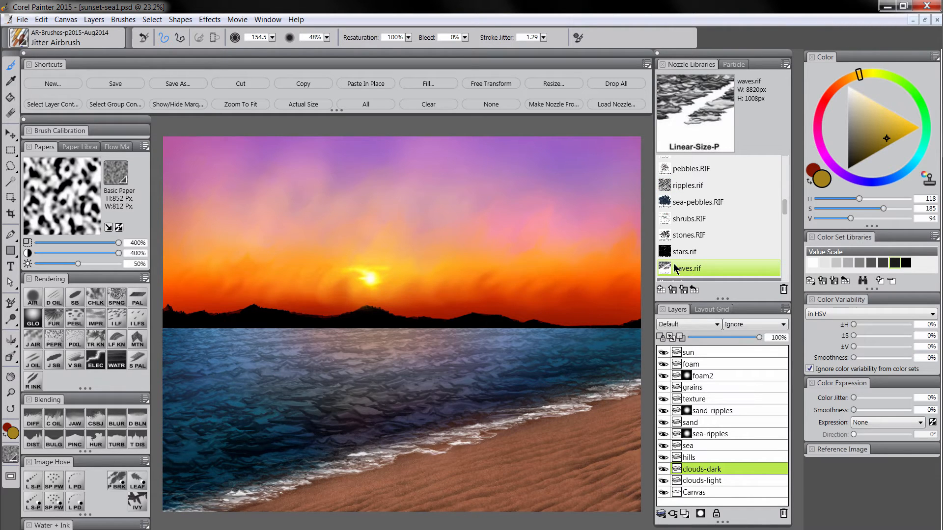
Spray large gray clouds across the upper sky on clouds-dark with the waves.rif nozzle, using the Linear-Size-P Image Hose at 391.0.
{"action": "left_click", "coordinate": [32, 483]}
{"action": "mouse_move", "coordinate": [526, 186]}
{"action": "left_mouse_down"}
{"action": "mouse_move", "coordinate": [555, 182]}
{"action": "mouse_move", "coordinate": [498, 185]}
{"action": "mouse_move", "coordinate": [545, 190]}
{"action": "mouse_move", "coordinate": [501, 192]}
{"action": "mouse_move", "coordinate": [517, 195]}
{"action": "mouse_move", "coordinate": [509, 199]}
{"action": "mouse_move", "coordinate": [417, 201]}
{"action": "mouse_move", "coordinate": [442, 187]}
{"action": "mouse_move", "coordinate": [551, 184]}
{"action": "mouse_move", "coordinate": [568, 178]}
{"action": "mouse_move", "coordinate": [542, 171]}
{"action": "mouse_move", "coordinate": [592, 166]}
{"action": "mouse_move", "coordinate": [566, 191]}
{"action": "mouse_move", "coordinate": [605, 196]}
{"action": "mouse_move", "coordinate": [577, 202]}
{"action": "mouse_move", "coordinate": [585, 210]}
{"action": "mouse_move", "coordinate": [627, 214]}
{"action": "left_mouse_up"}
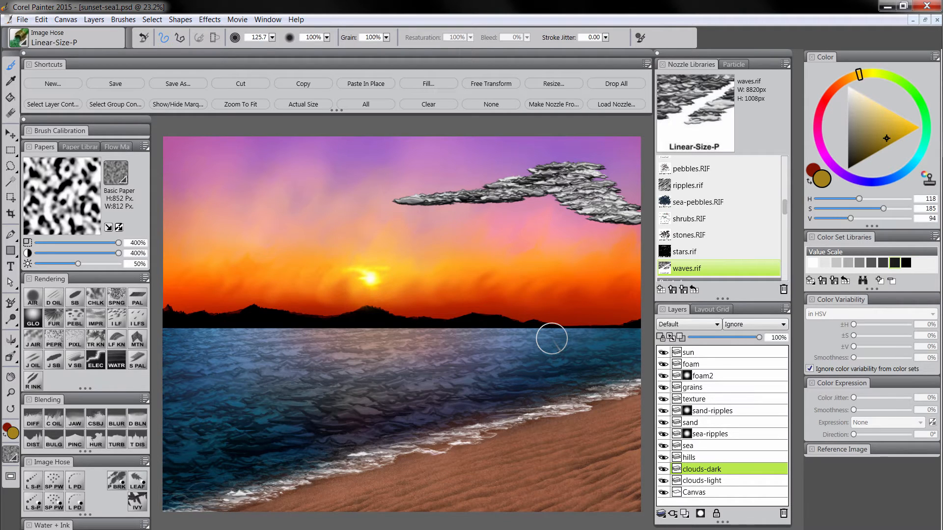
{"action": "key", "text": "ctrl+z"}
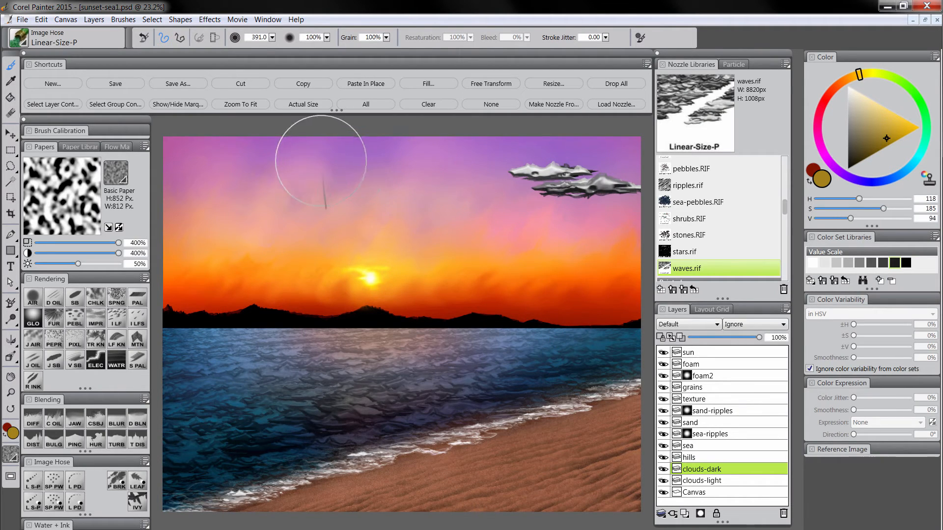
{"action": "mouse_move", "coordinate": [463, 158]}
{"action": "left_mouse_down"}
{"action": "mouse_move", "coordinate": [284, 164]}
{"action": "mouse_move", "coordinate": [295, 158]}
{"action": "mouse_move", "coordinate": [187, 147]}
{"action": "mouse_move", "coordinate": [207, 189]}
{"action": "left_mouse_up"}
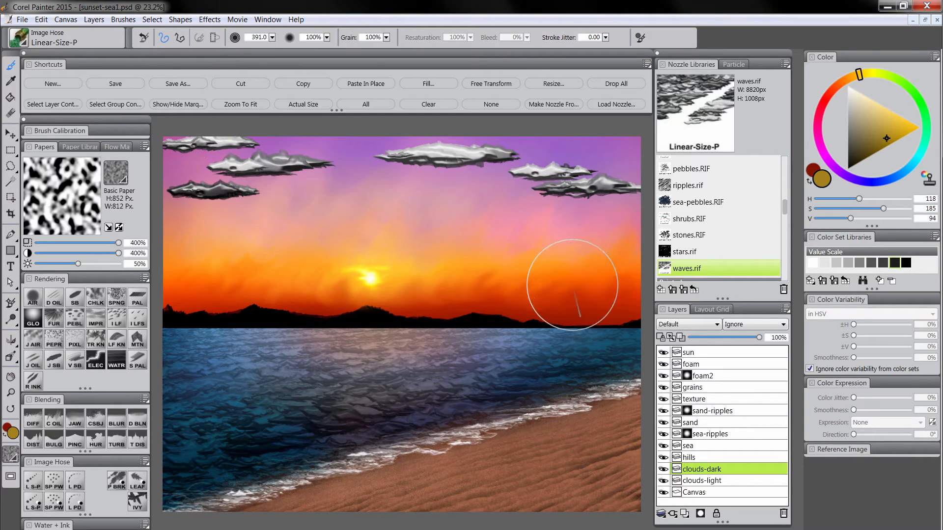
Spray small clouds low over the horizon with the Image Hose at 155.2, and larger ones in the sky's upper-right corner at 349.3.
{"action": "left_click_drag", "start_coordinate": [466, 271], "coordinate": [484, 283], "text": "ctrl+alt"}
{"action": "left_click_drag", "start_coordinate": [543, 291], "coordinate": [501, 294]}
{"action": "left_click_drag", "start_coordinate": [577, 295], "coordinate": [488, 308]}
{"action": "key", "text": "ctrl+z"}
{"action": "mouse_move", "coordinate": [619, 293]}
{"action": "left_mouse_down"}
{"action": "mouse_move", "coordinate": [565, 294]}
{"action": "mouse_move", "coordinate": [534, 273]}
{"action": "left_mouse_up"}
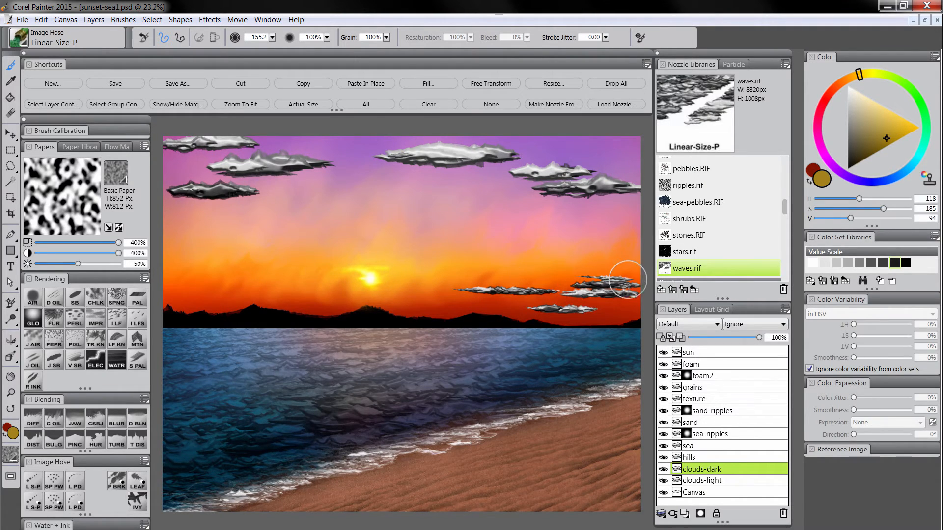
{"action": "left_click_drag", "start_coordinate": [621, 281], "coordinate": [545, 269]}
{"action": "left_click_drag", "start_coordinate": [600, 277], "coordinate": [533, 275]}
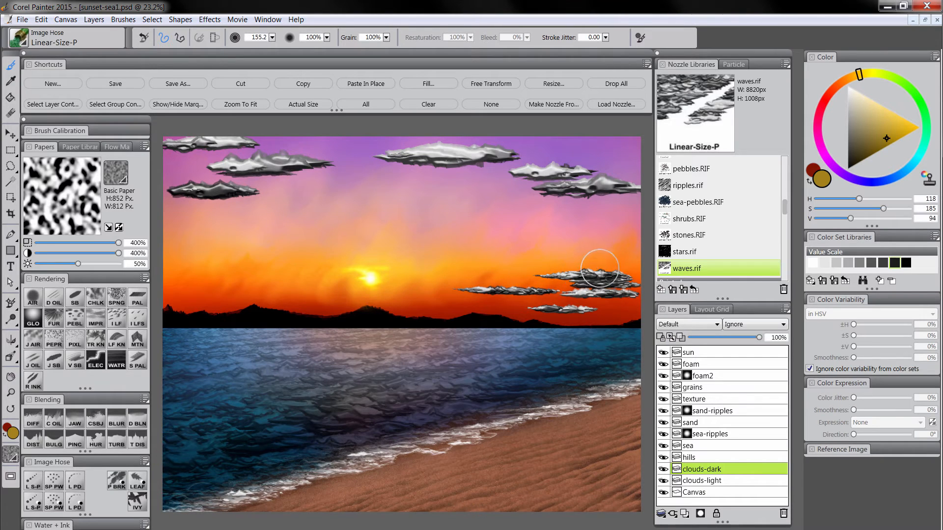
{"action": "left_click", "coordinate": [600, 269]}
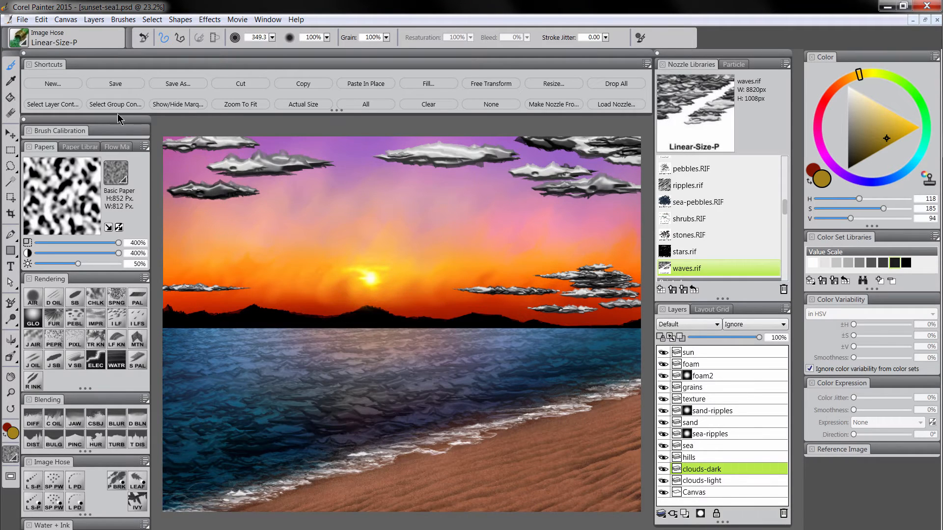
Select the content of the clouds-dark layer and add a layer named clouds-color above it, set to Multiply.
{"action": "left_click", "coordinate": [58, 104]}
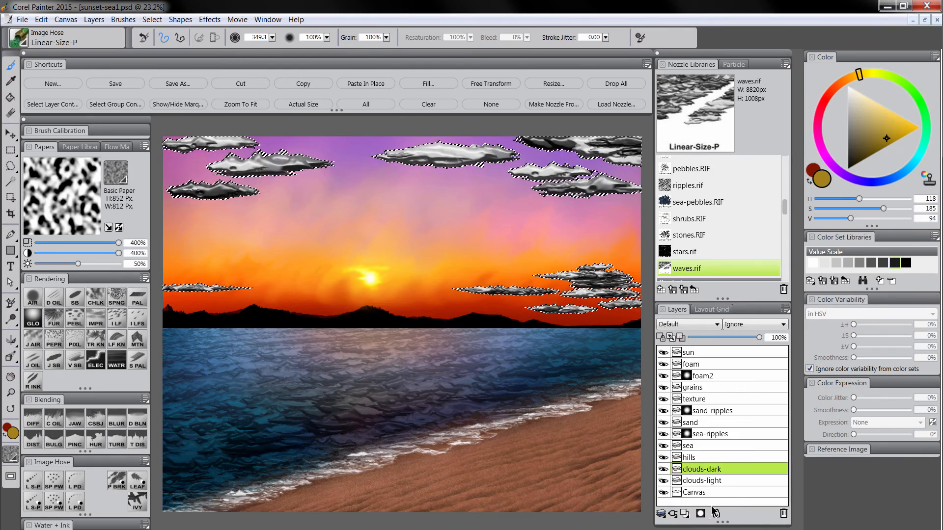
{"action": "left_click", "coordinate": [685, 513]}
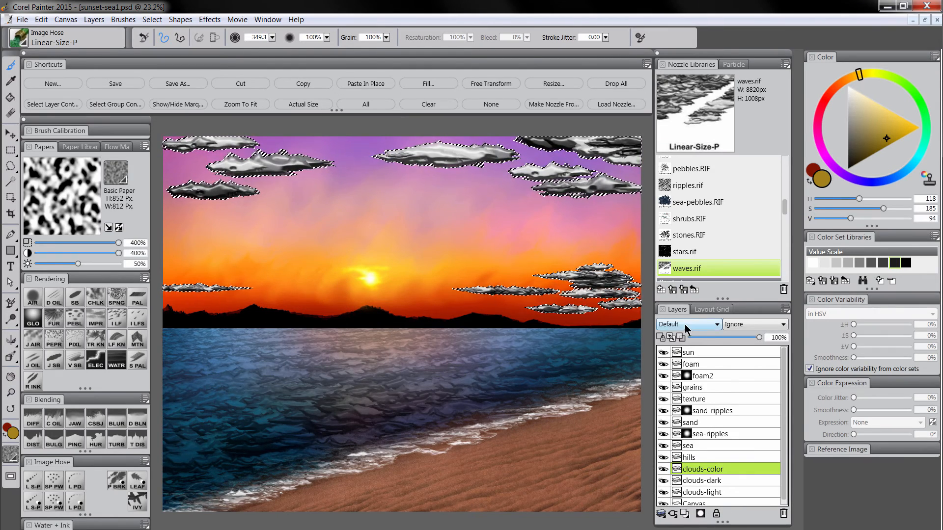
{"action": "left_click", "coordinate": [690, 325]}
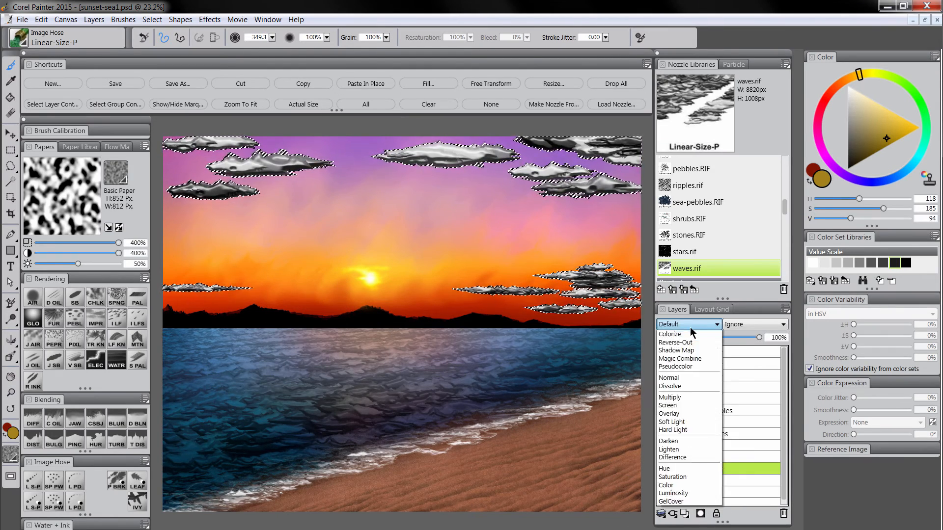
{"action": "left_click", "coordinate": [682, 417]}
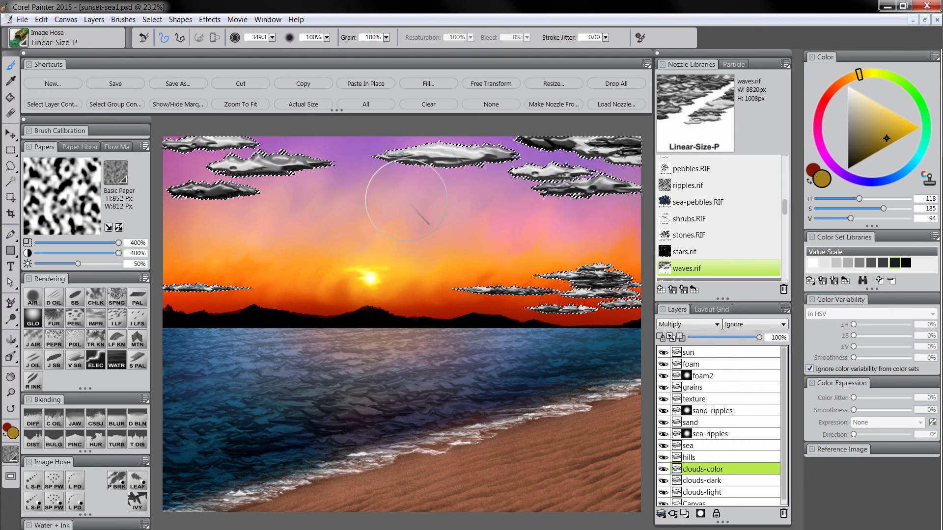
Hide the selection marquee and fill the cloud selection on clouds-color with orange-red at hue 96, saturation 255 and value 95.
{"action": "left_click", "coordinate": [171, 105]}
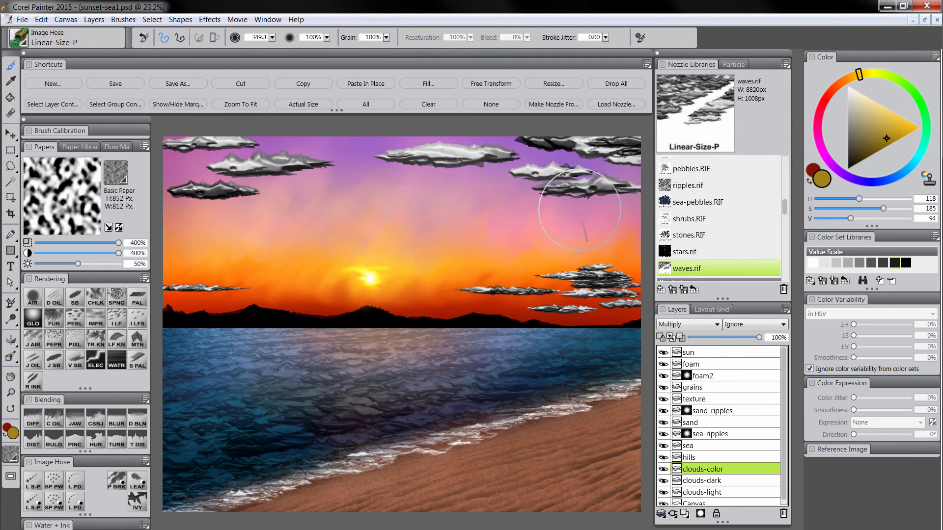
{"action": "left_click", "coordinate": [831, 96]}
{"action": "left_click_drag", "start_coordinate": [831, 96], "coordinate": [829, 97]}
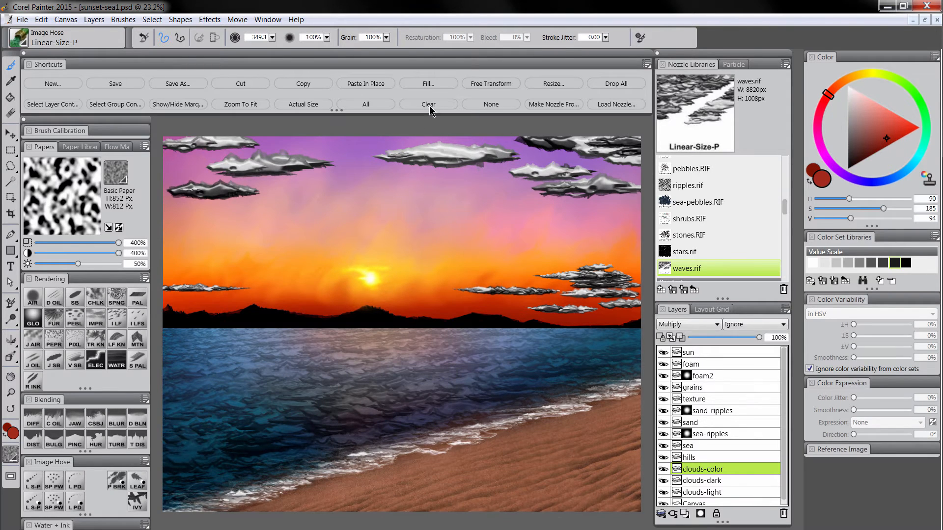
{"action": "left_click", "coordinate": [428, 84]}
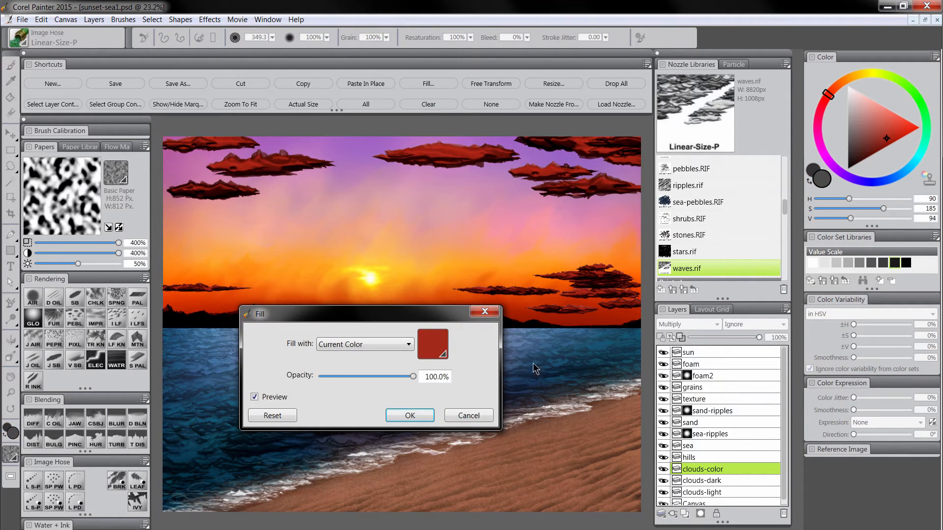
{"action": "mouse_move", "coordinate": [898, 138]}
{"action": "left_mouse_down"}
{"action": "mouse_move", "coordinate": [904, 130]}
{"action": "mouse_move", "coordinate": [900, 142]}
{"action": "left_mouse_up"}
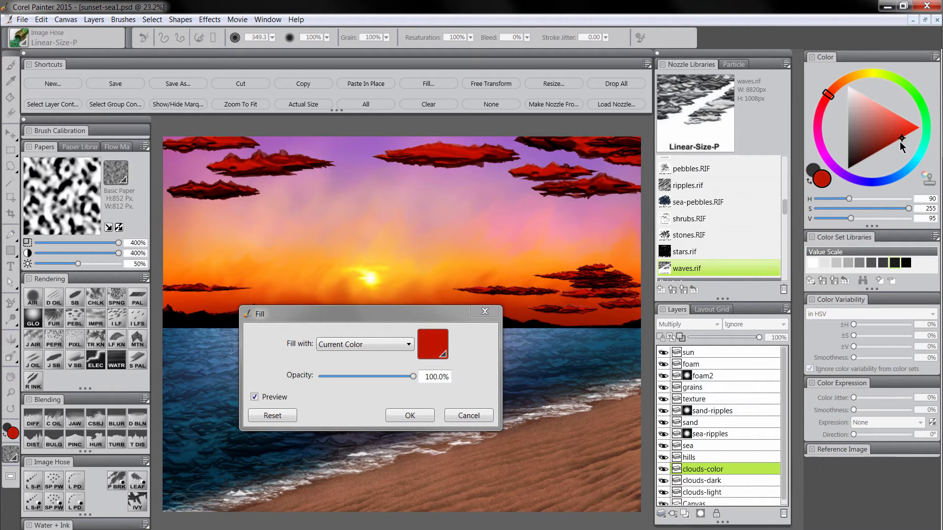
{"action": "left_click_drag", "start_coordinate": [832, 91], "coordinate": [833, 91]}
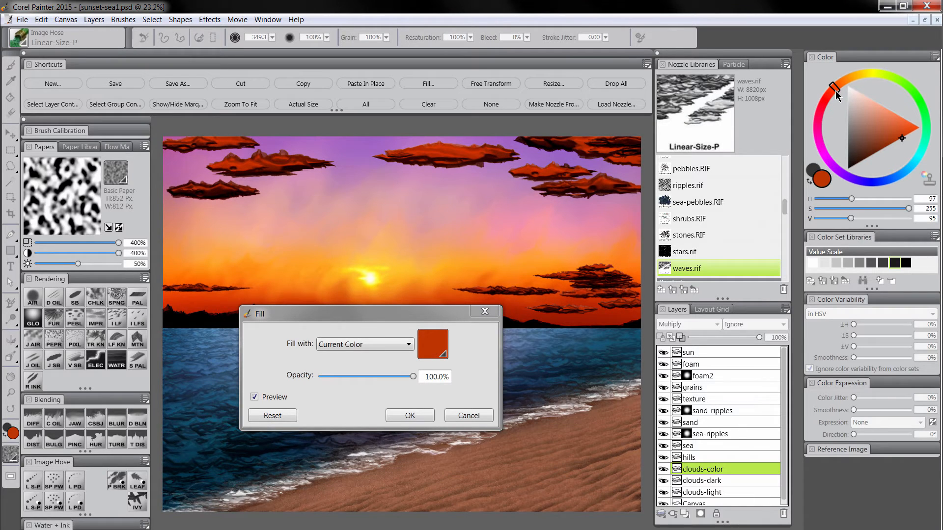
{"action": "left_click", "coordinate": [410, 416]}
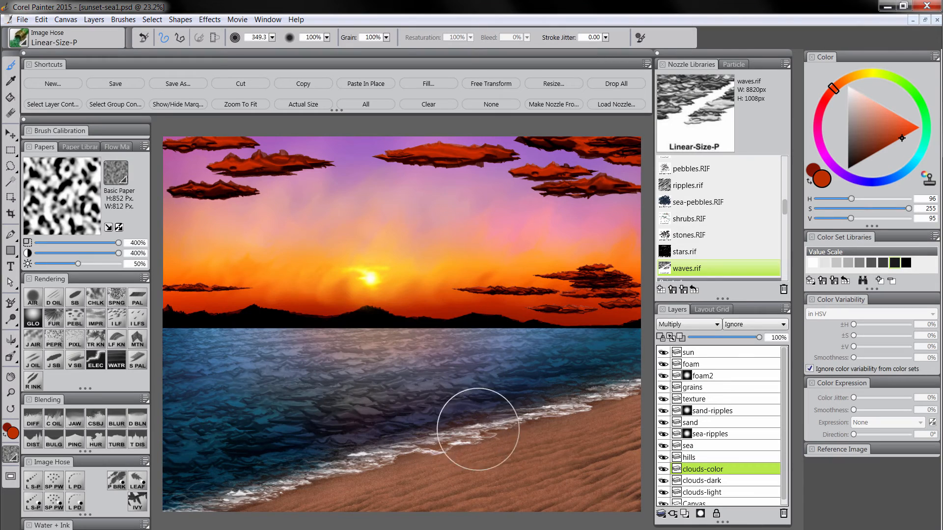
Lower the opacity of the clouds-dark layer to 26%.
{"action": "left_click", "coordinate": [709, 481]}
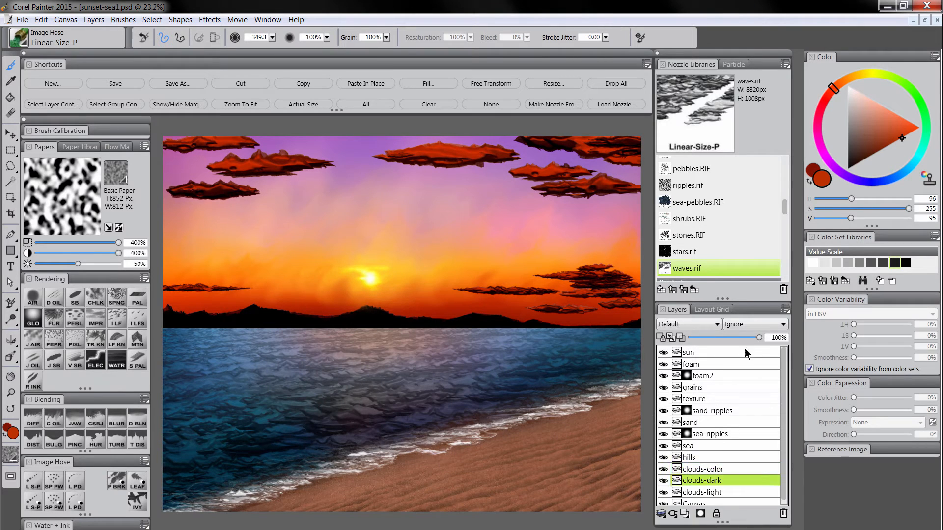
{"action": "left_click_drag", "start_coordinate": [751, 336], "coordinate": [708, 337]}
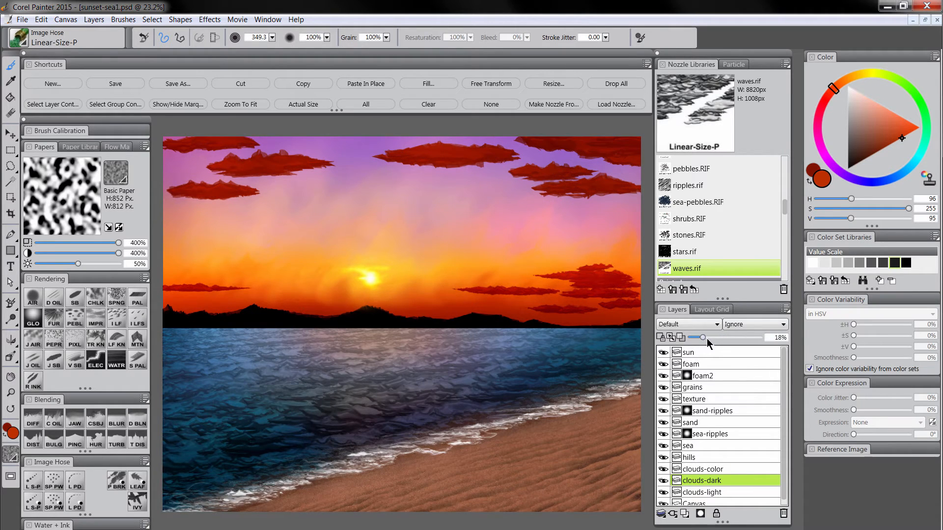
{"action": "left_click_drag", "start_coordinate": [707, 338], "coordinate": [707, 338]}
{"action": "left_click", "coordinate": [708, 338]}
{"action": "scroll", "coordinate": [678, 481], "scroll_direction": "down", "scroll_amount": 1}
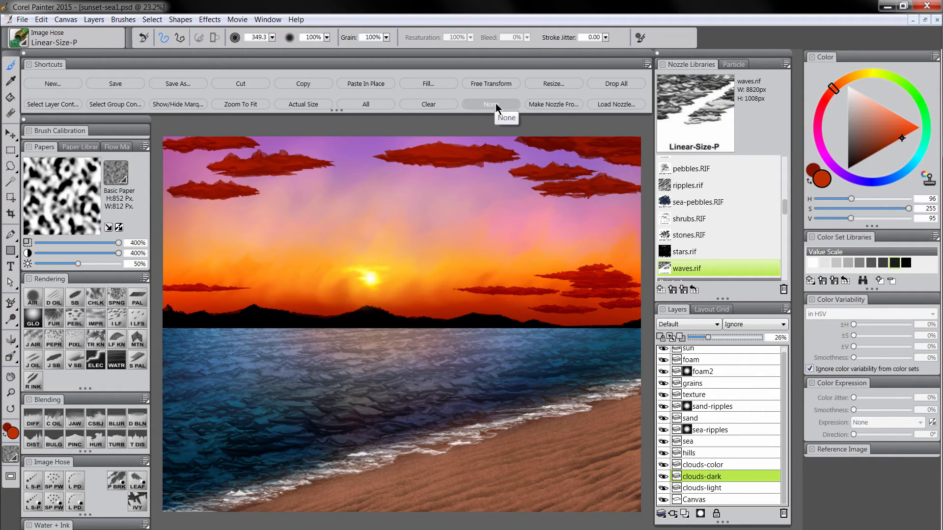
Drop the clouds-light, clouds-dark and clouds-color layers onto the canvas one after another.
{"action": "left_click", "coordinate": [722, 467]}
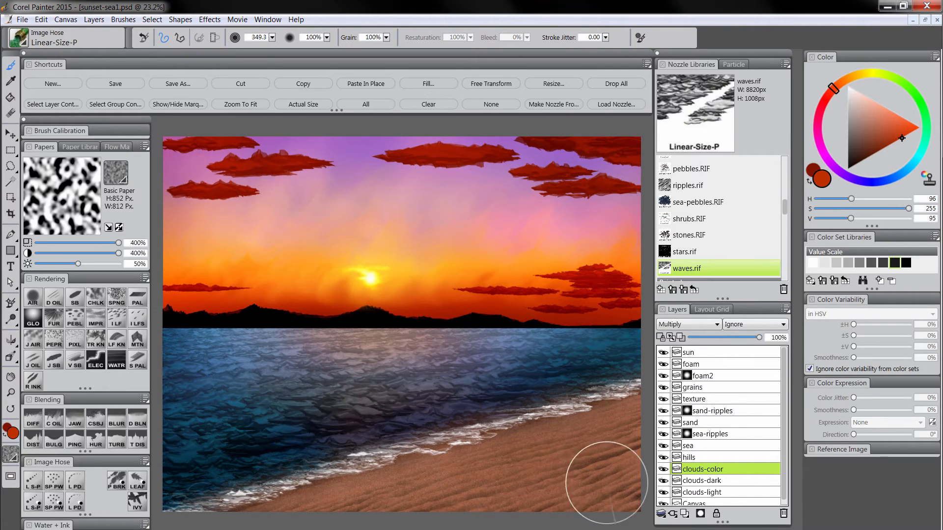
{"action": "scroll", "coordinate": [783, 468], "scroll_direction": "down", "scroll_amount": 1}
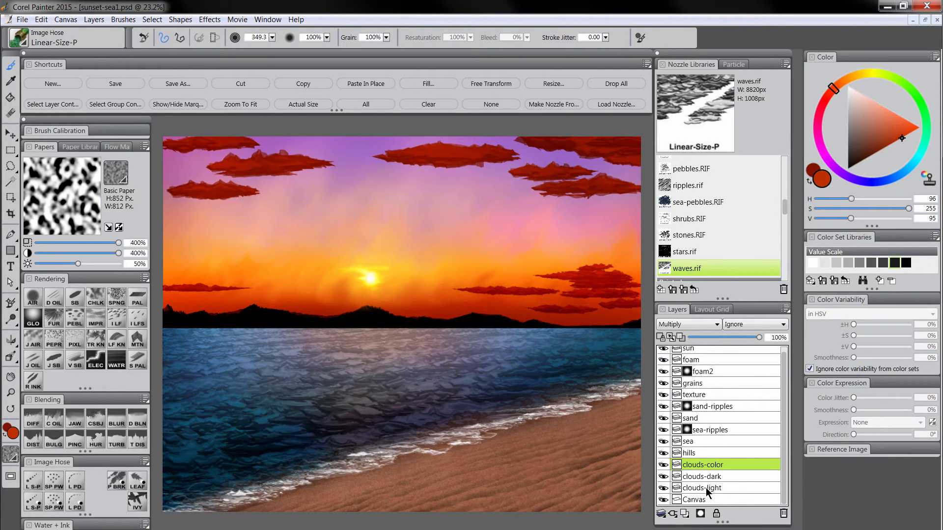
{"action": "left_click", "coordinate": [705, 488]}
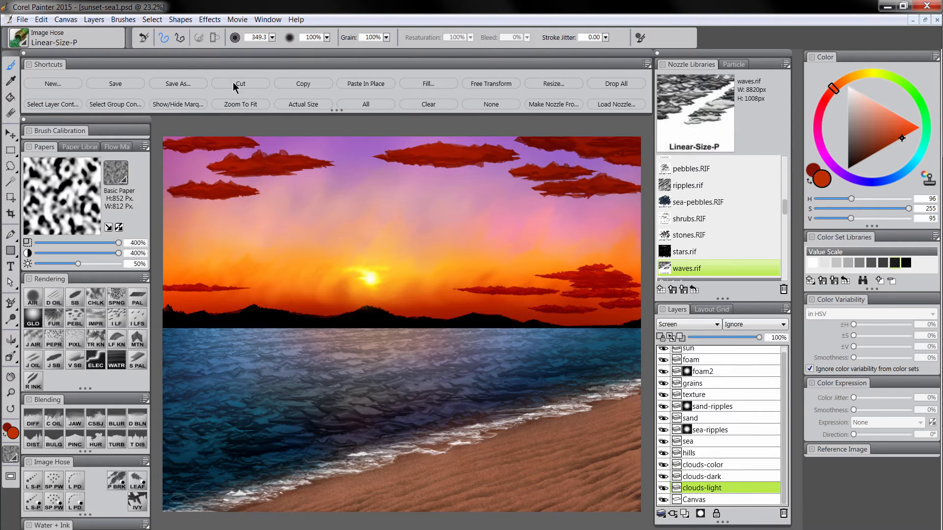
{"action": "left_click", "coordinate": [94, 19]}
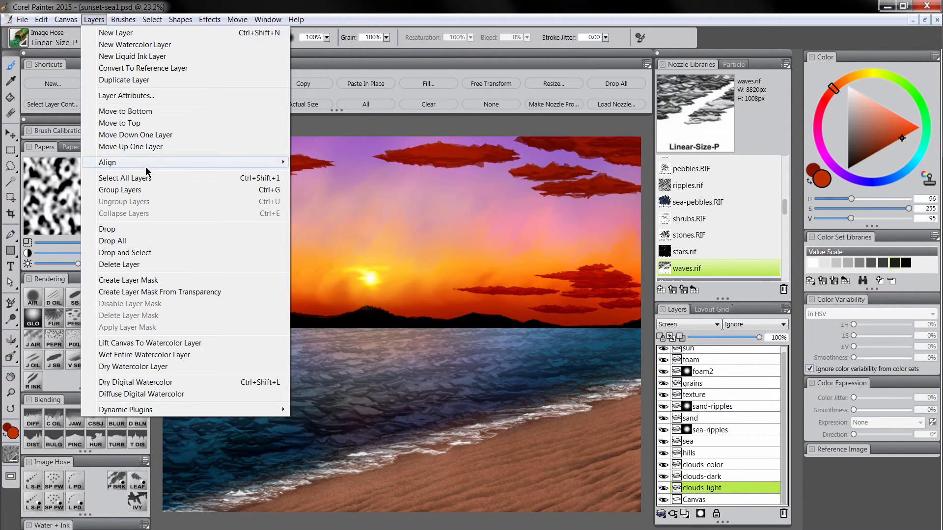
{"action": "left_click", "coordinate": [134, 229]}
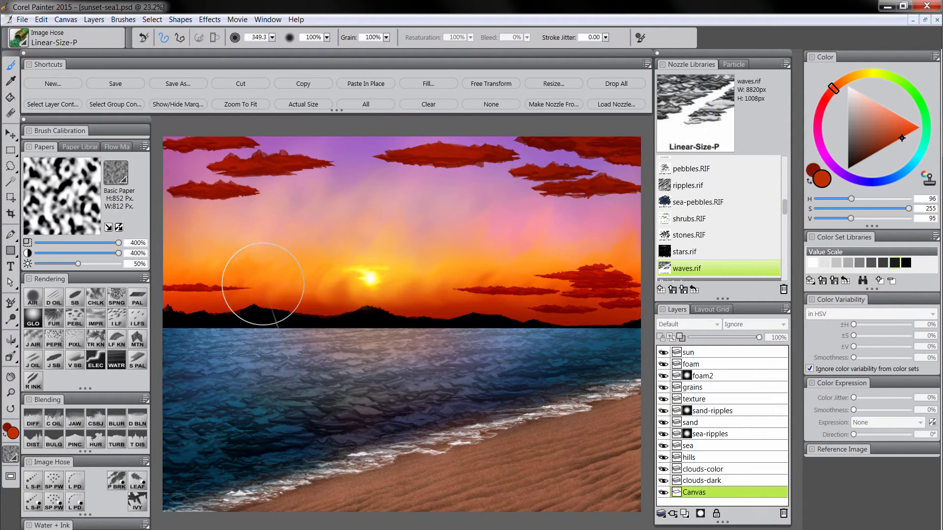
{"action": "left_click", "coordinate": [715, 481]}
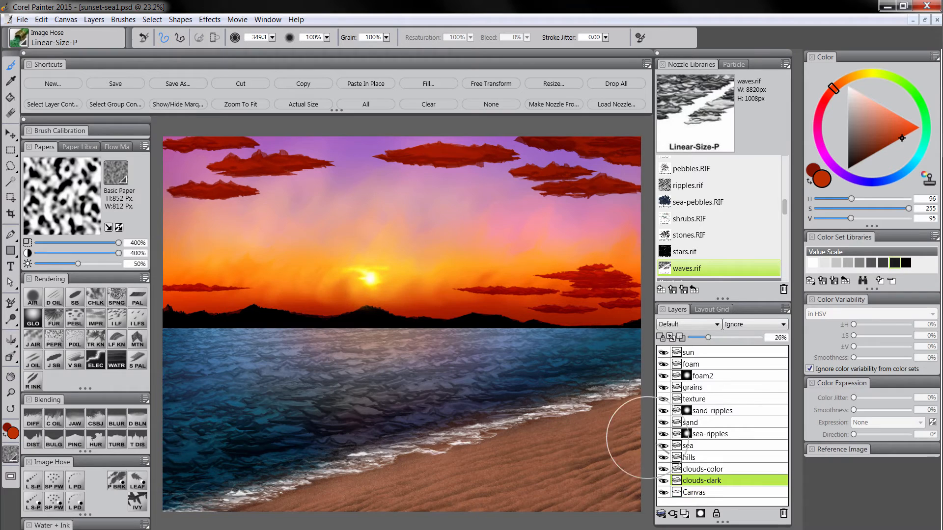
{"action": "left_click", "coordinate": [95, 20]}
{"action": "left_click", "coordinate": [130, 230]}
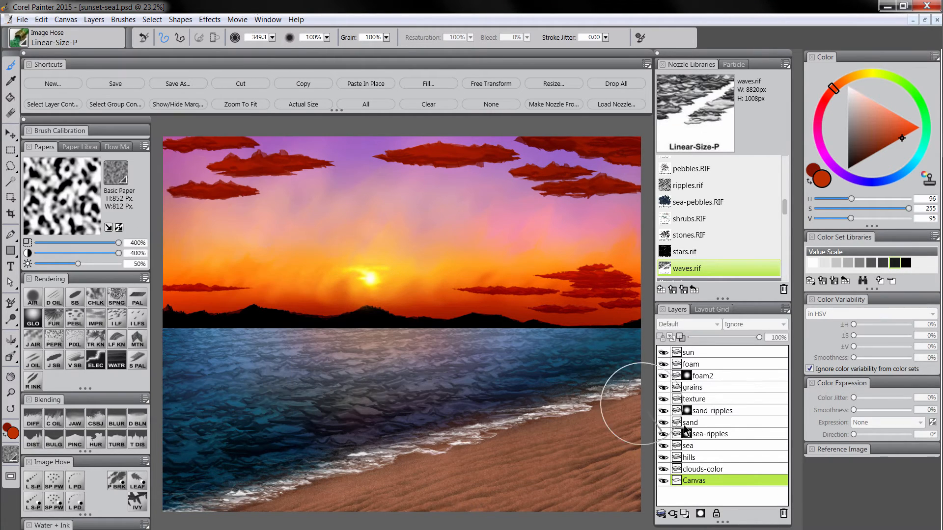
{"action": "left_click", "coordinate": [717, 469]}
{"action": "left_click", "coordinate": [93, 19]}
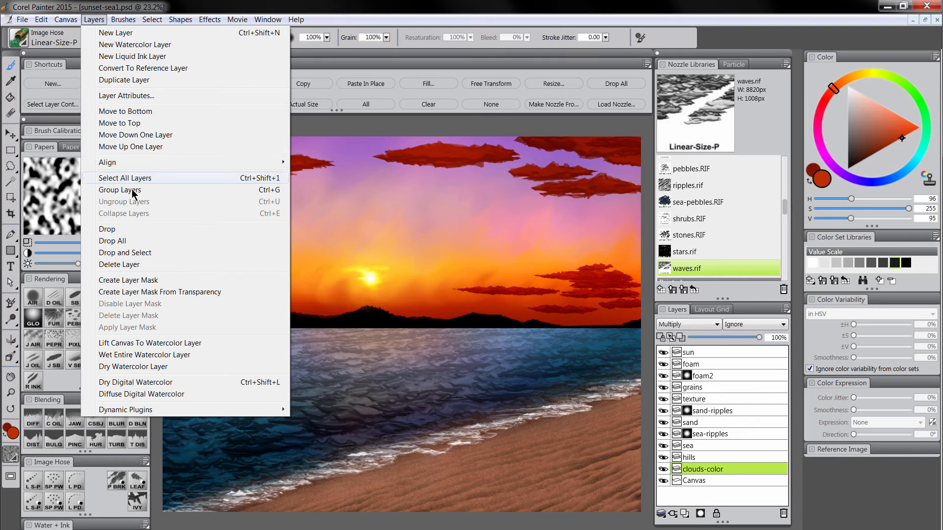
{"action": "left_click", "coordinate": [132, 230]}
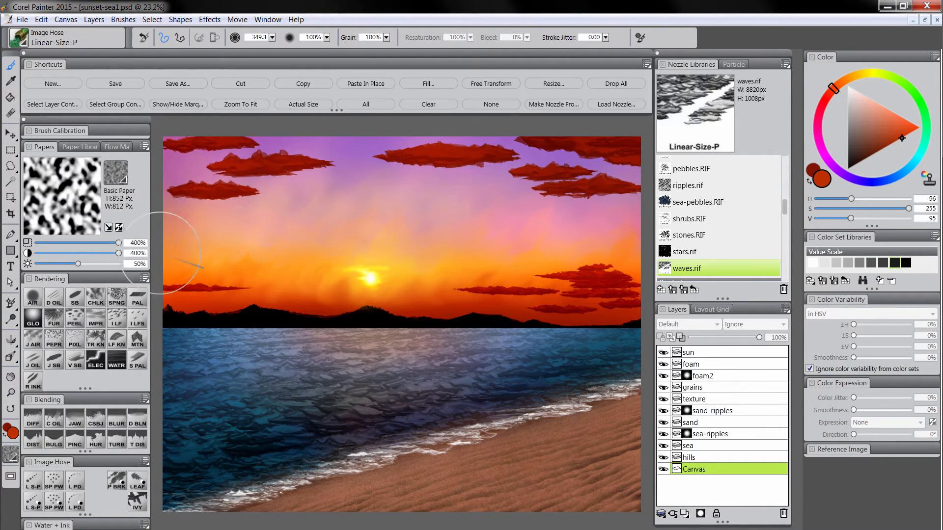
Soften the edges of all the red clouds on the canvas with the Diffuse Blur blender at size 185.7.
{"action": "left_click", "coordinate": [37, 424]}
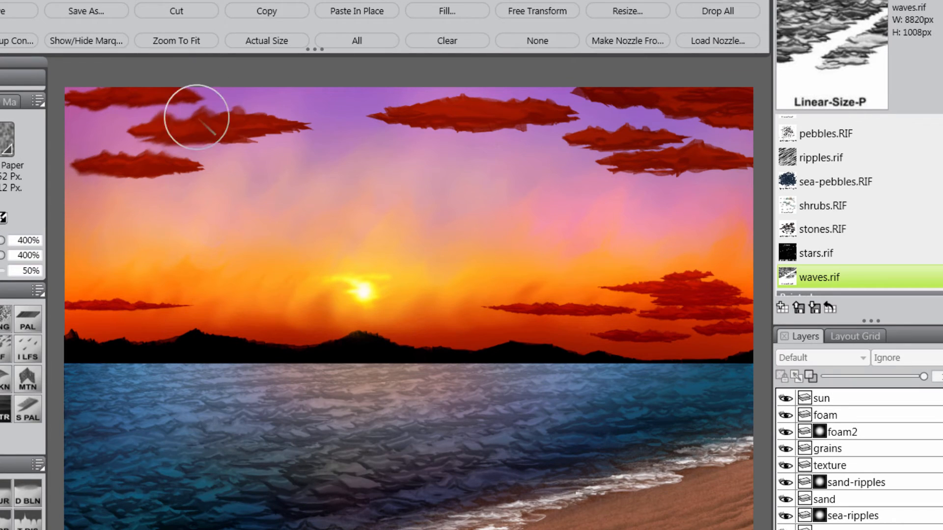
{"action": "left_click_drag", "start_coordinate": [196, 118], "coordinate": [361, 99]}
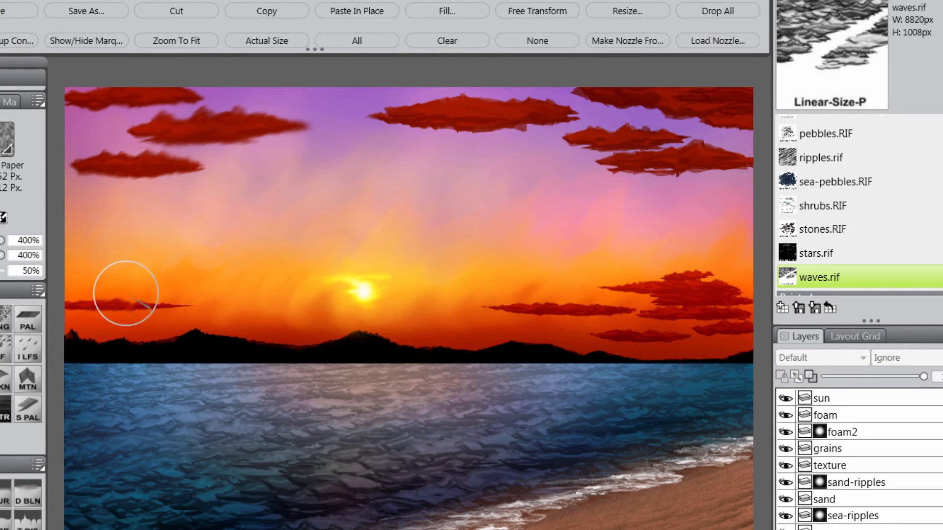
{"action": "mouse_move", "coordinate": [126, 293]}
{"action": "left_mouse_down"}
{"action": "mouse_move", "coordinate": [197, 311]}
{"action": "mouse_move", "coordinate": [79, 310]}
{"action": "left_mouse_up"}
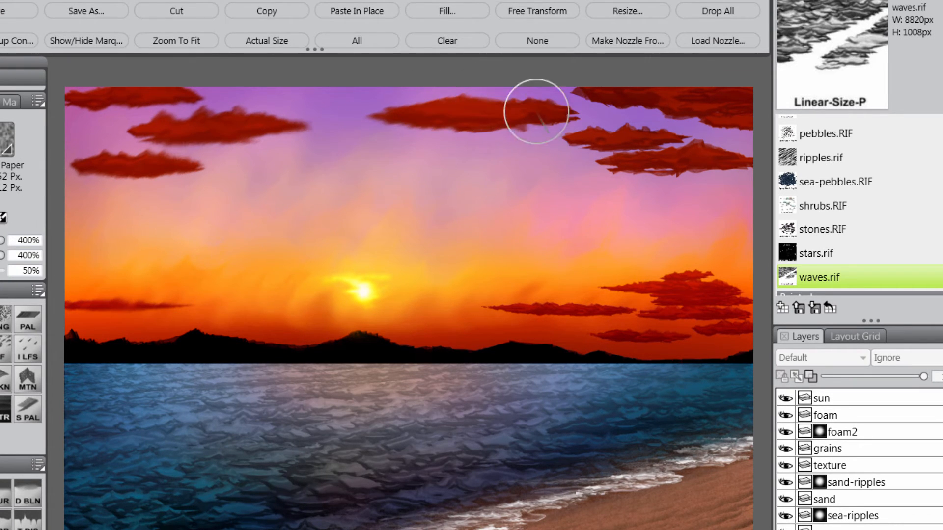
{"action": "mouse_move", "coordinate": [536, 111]}
{"action": "left_mouse_down"}
{"action": "mouse_move", "coordinate": [453, 133]}
{"action": "mouse_move", "coordinate": [757, 107]}
{"action": "mouse_move", "coordinate": [582, 185]}
{"action": "mouse_move", "coordinate": [733, 146]}
{"action": "left_mouse_up"}
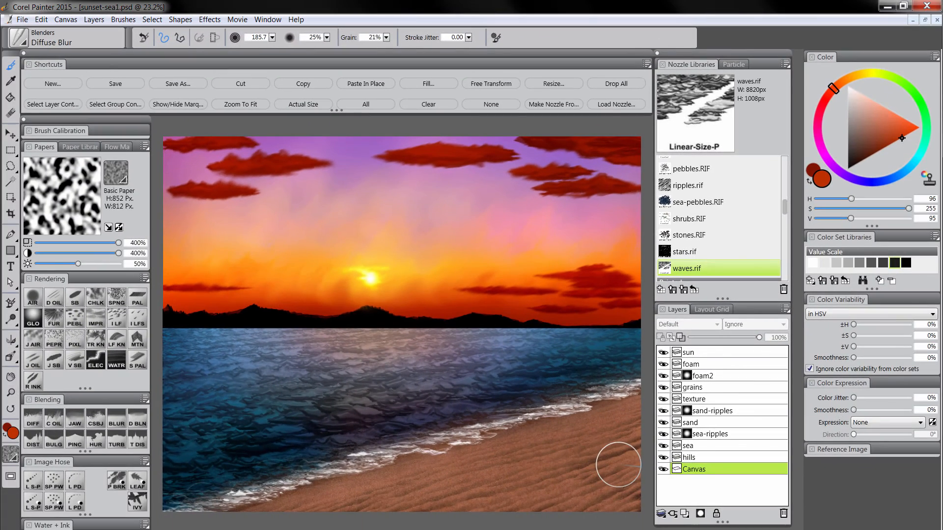
Add a layer named clouds-glow directly above the canvas and set its composite method to Screen.
{"action": "left_click", "coordinate": [685, 514]}
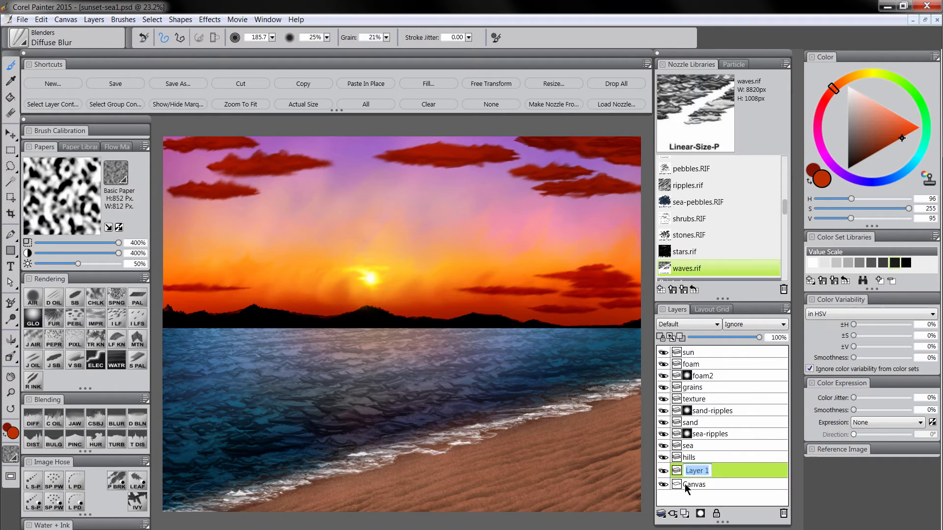
{"action": "left_click", "coordinate": [685, 325]}
{"action": "left_click", "coordinate": [682, 421]}
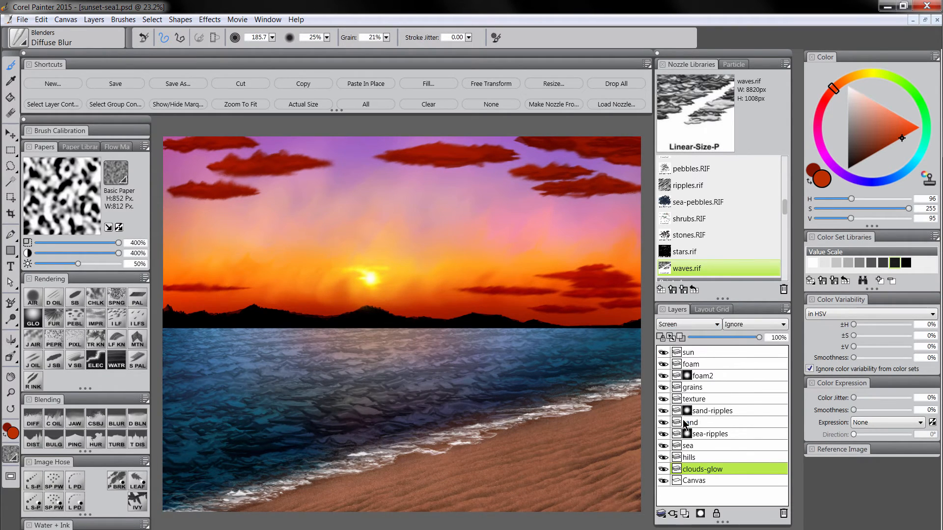
Paint glowing rims along the lower edges of the upper clouds with the Glow brush in dark yellow at hue 119, saturation 255, value 19.
{"action": "left_click", "coordinate": [860, 76]}
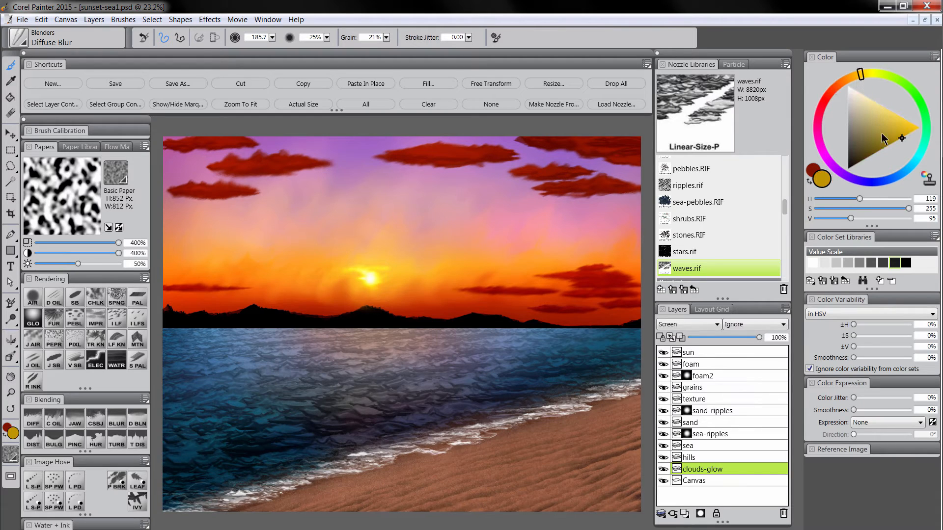
{"action": "left_click_drag", "start_coordinate": [883, 140], "coordinate": [872, 165]}
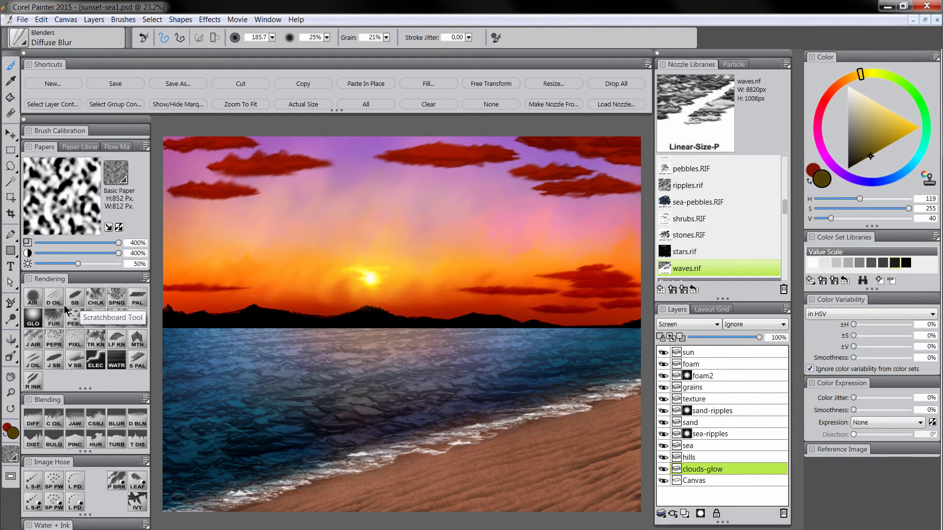
{"action": "left_click", "coordinate": [33, 318]}
{"action": "left_click_drag", "start_coordinate": [417, 160], "coordinate": [425, 159]}
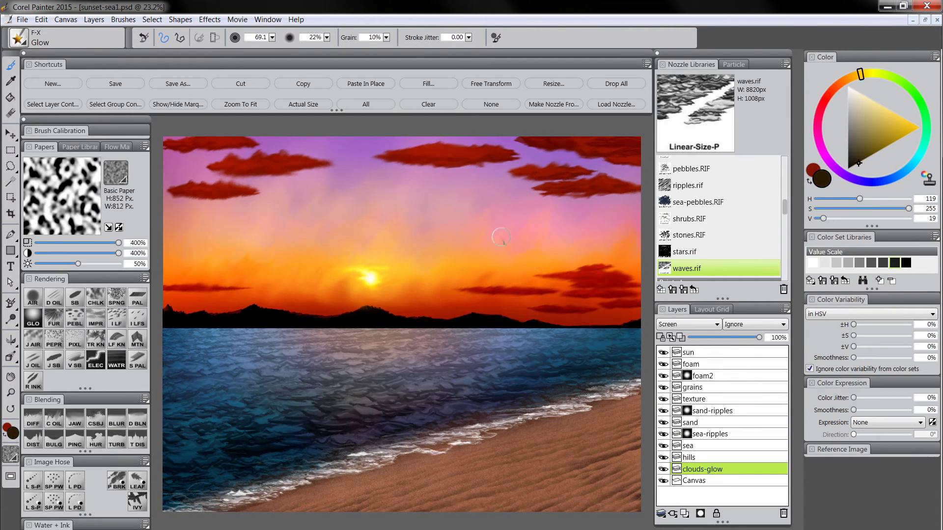
{"action": "mouse_move", "coordinate": [432, 163]}
{"action": "left_mouse_down"}
{"action": "mouse_move", "coordinate": [388, 152]}
{"action": "mouse_move", "coordinate": [381, 159]}
{"action": "left_mouse_up"}
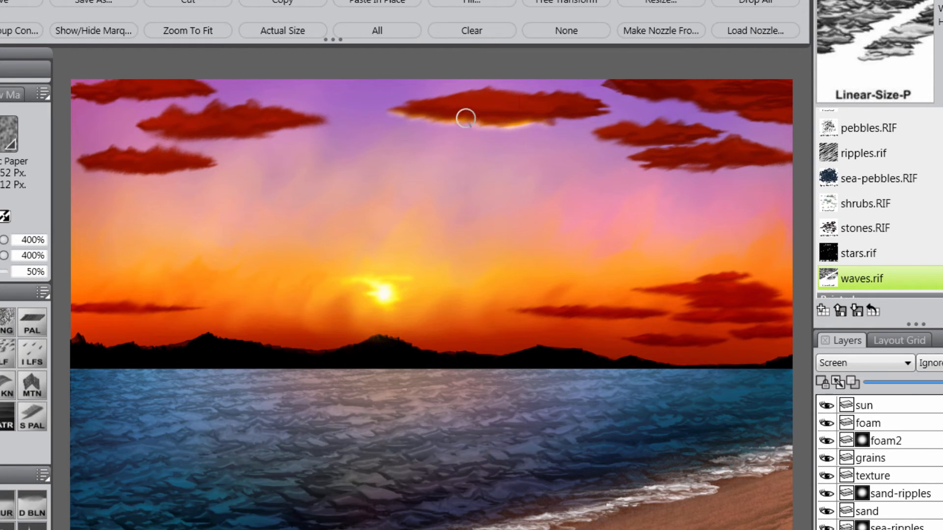
{"action": "left_click_drag", "start_coordinate": [466, 118], "coordinate": [407, 112]}
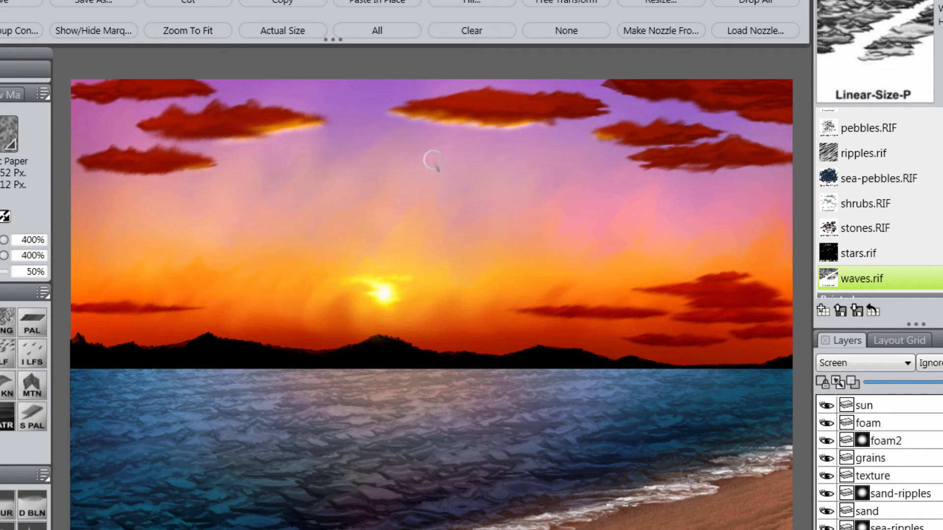
Broaden the glow on the clouds with the Glow brush enlarged to 181.2, in orange at hue 105 and saturation 255.
{"action": "key", "text": "bracketright"}
{"action": "key", "text": "bracketright"}
{"action": "key", "text": "bracketright"}
{"action": "key", "text": "bracketright"}
{"action": "key", "text": "bracketright"}
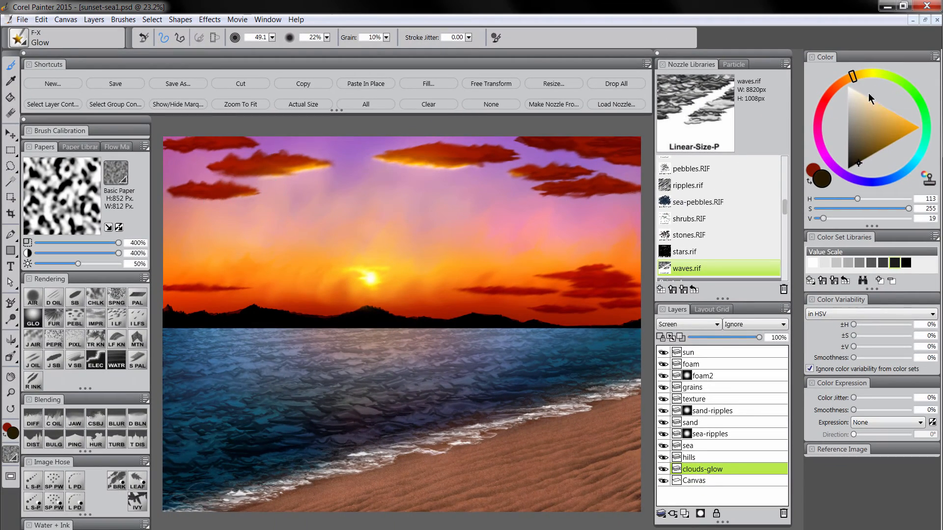
{"action": "left_click_drag", "start_coordinate": [938, 48], "coordinate": [928, 52]}
{"action": "left_click", "coordinate": [902, 139]}
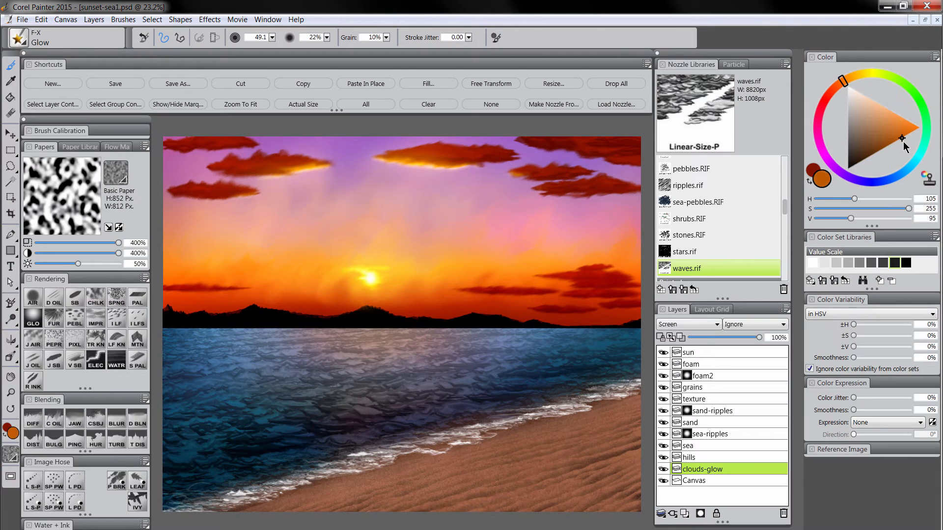
{"action": "mouse_move", "coordinate": [418, 161]}
{"action": "left_mouse_down", "text": "ctrl+alt"}
{"action": "mouse_move", "coordinate": [440, 165]}
{"action": "mouse_move", "coordinate": [410, 154]}
{"action": "mouse_move", "coordinate": [444, 165]}
{"action": "left_mouse_up", "text": "ctrl+alt"}
{"action": "key", "text": "ctrl+z"}
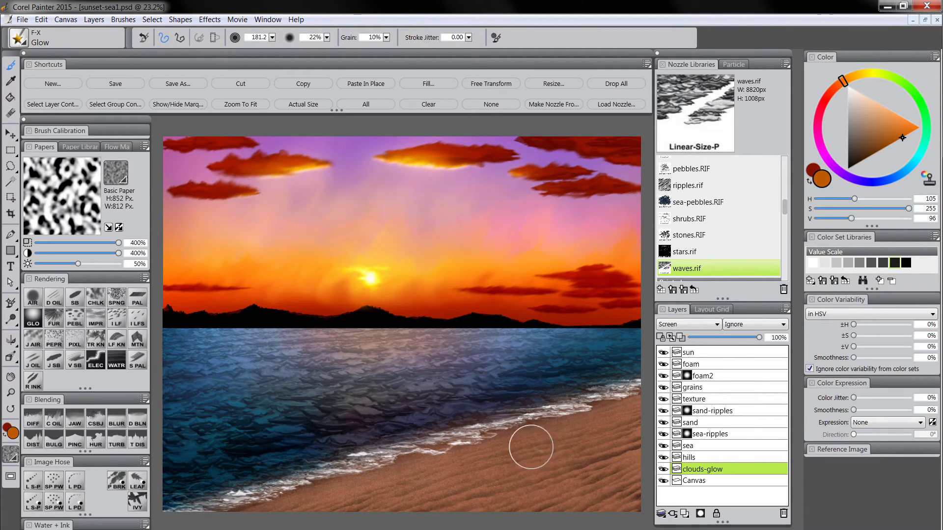
Drop the clouds-glow layer onto the canvas and blend the glowing cloud edges with Diffuse Blur at size 133.7.
{"action": "left_click", "coordinate": [93, 20]}
{"action": "left_click", "coordinate": [130, 228]}
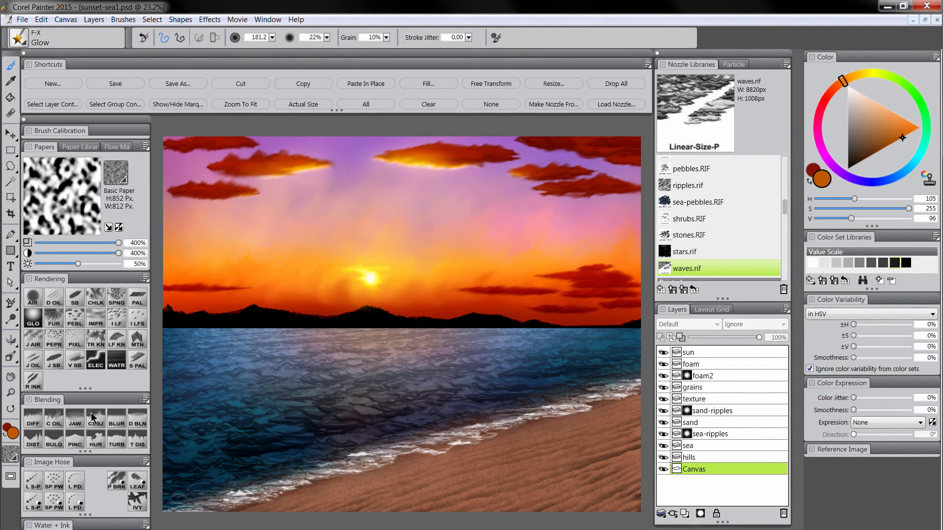
{"action": "left_click", "coordinate": [37, 423]}
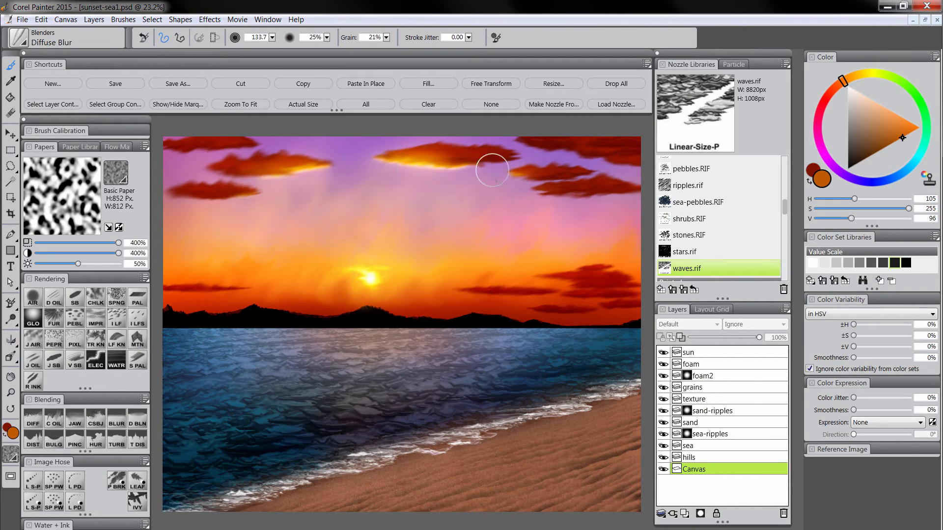
Add a layer named sparkle between the sun and foam layers and set its composite method to Screen.
{"action": "left_click", "coordinate": [699, 354]}
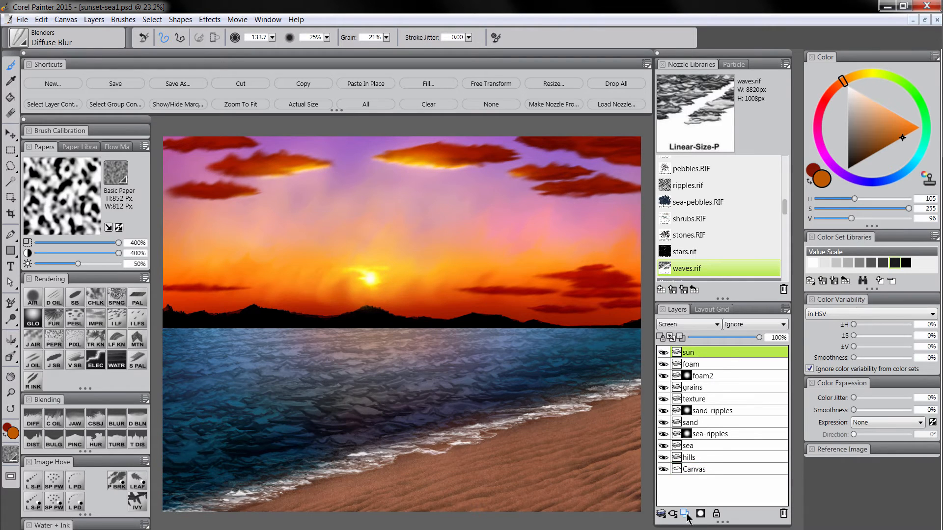
{"action": "left_click", "coordinate": [685, 514]}
{"action": "left_click_drag", "start_coordinate": [699, 364], "coordinate": [695, 366]}
{"action": "double_click", "coordinate": [697, 366]}
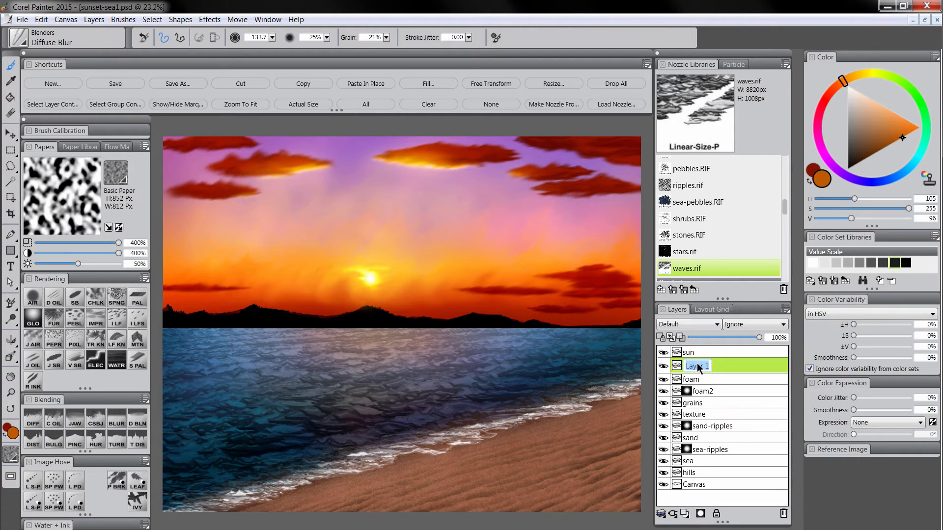
{"action": "type", "text": "sparkle"}
{"action": "key", "text": "Return"}
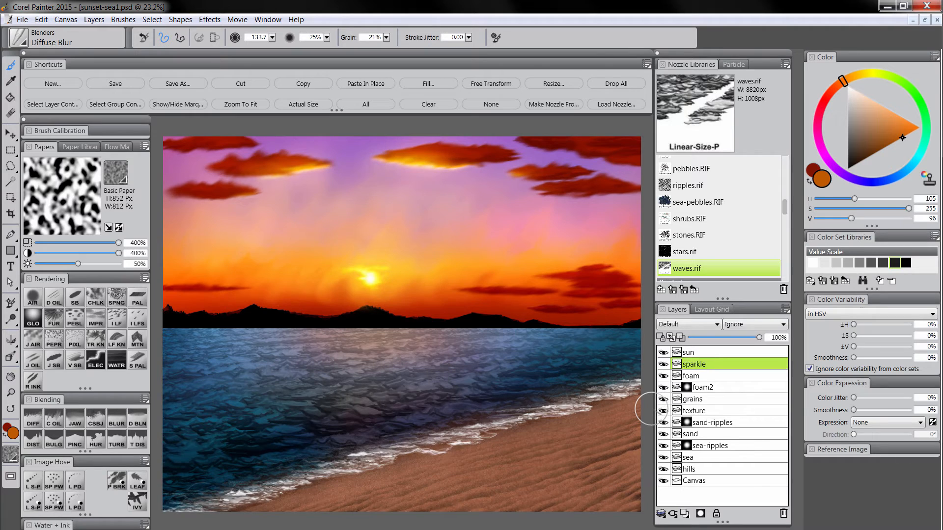
{"action": "left_click", "coordinate": [686, 328]}
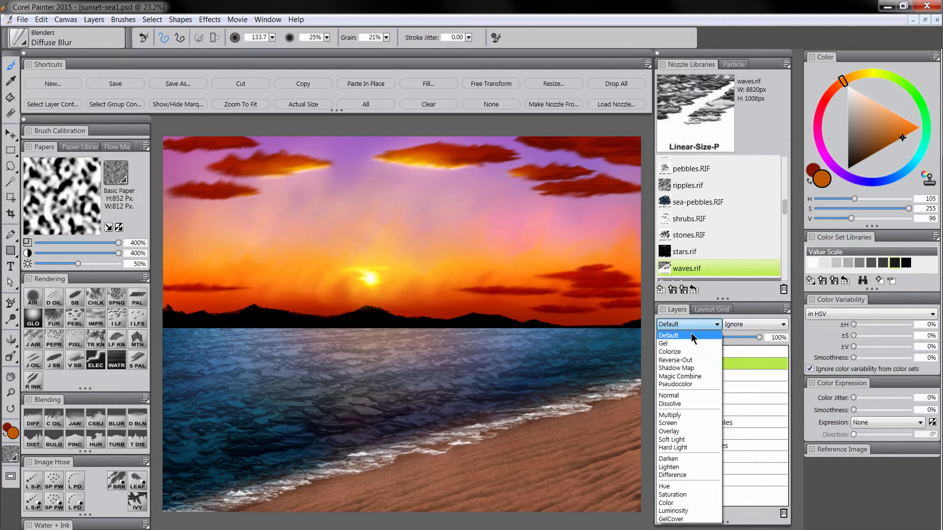
{"action": "left_click", "coordinate": [679, 423]}
Paint a column of reflected glints on the sea below the sun with the Glow brush in dark orange at hue 107, saturation 255, value 42.
{"action": "left_click", "coordinate": [853, 79]}
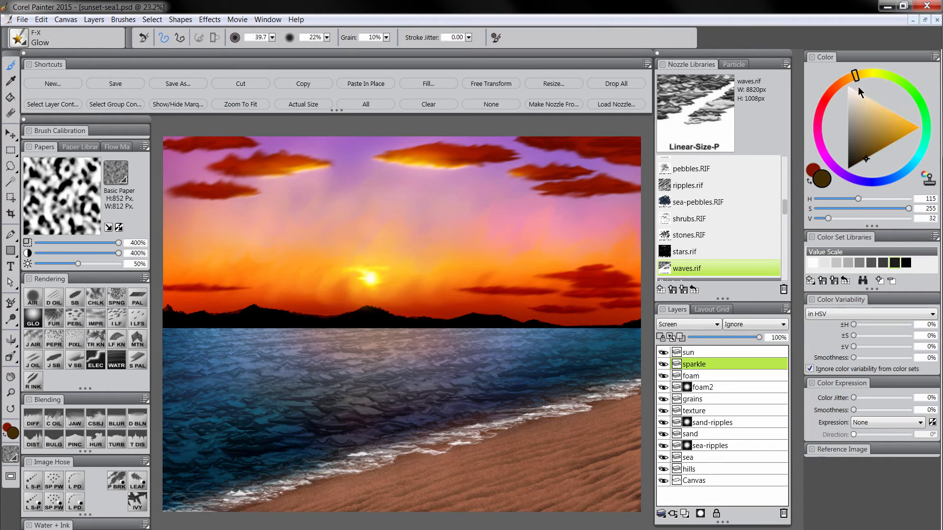
{"action": "left_click_drag", "start_coordinate": [859, 87], "coordinate": [847, 80]}
{"action": "left_click_drag", "start_coordinate": [878, 149], "coordinate": [874, 159]}
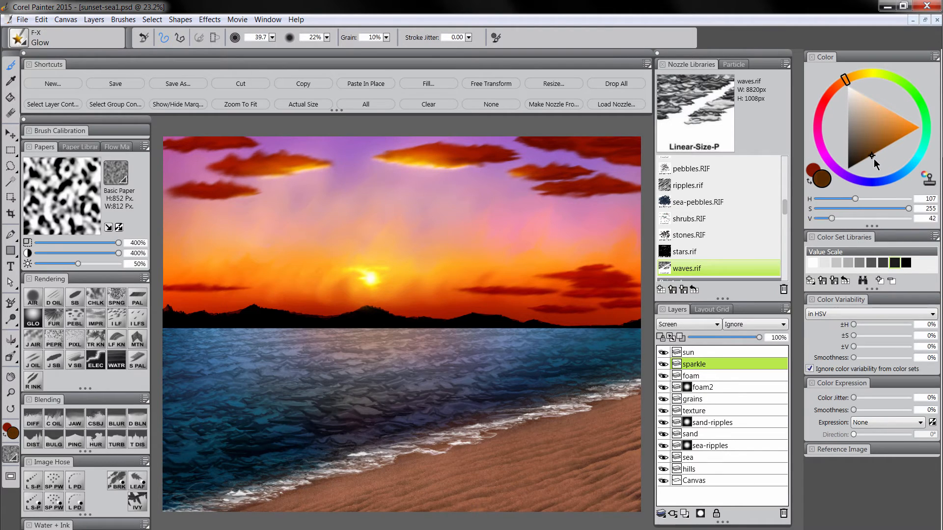
{"action": "left_click_drag", "start_coordinate": [370, 334], "coordinate": [367, 333]}
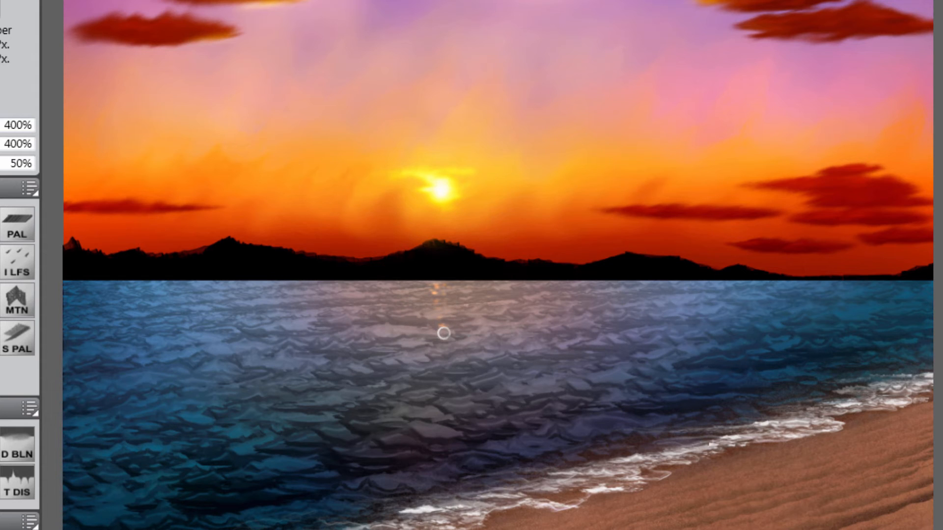
{"action": "left_click_drag", "start_coordinate": [443, 333], "coordinate": [454, 386]}
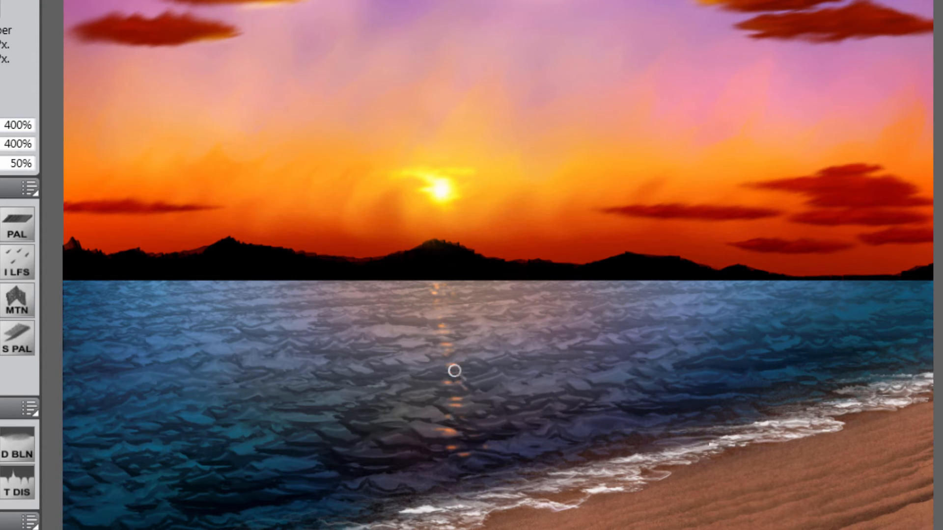
{"action": "key", "text": "ctrl+z"}
Enlarge the Glow brush and paint a soft glow around the sun and over the hills beneath it.
{"action": "key", "text": "]"}
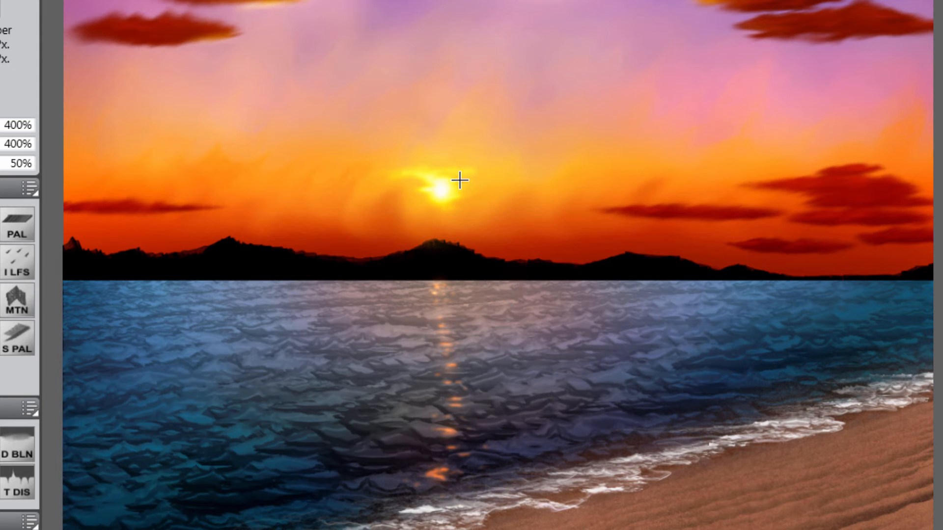
{"action": "mouse_move", "coordinate": [444, 186]}
{"action": "left_mouse_down"}
{"action": "mouse_move", "coordinate": [496, 209]}
{"action": "mouse_move", "coordinate": [551, 219]}
{"action": "mouse_move", "coordinate": [552, 210]}
{"action": "mouse_move", "coordinate": [559, 236]}
{"action": "left_mouse_up"}
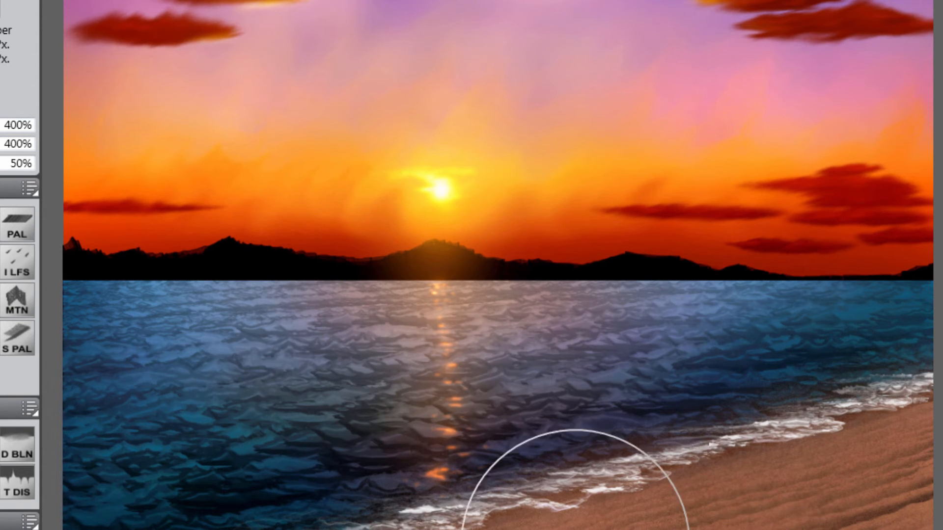
{"action": "left_click", "coordinate": [406, 440]}
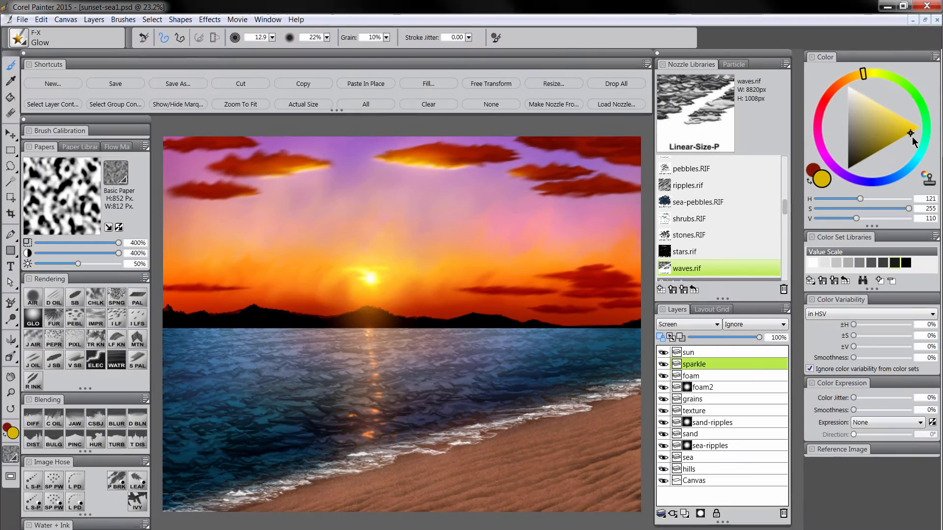
Brighten the sea glints in yellow at hue 121, saturation 255, value 114, and switch to the Digital Airbrush in red at hue 87.
{"action": "left_click", "coordinate": [912, 132]}
{"action": "left_click", "coordinate": [37, 304]}
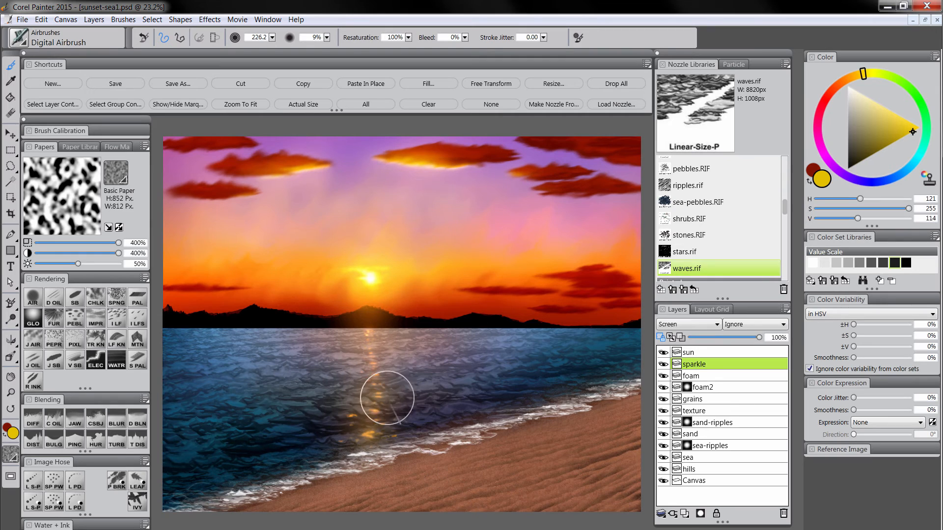
{"action": "left_click", "coordinate": [827, 98]}
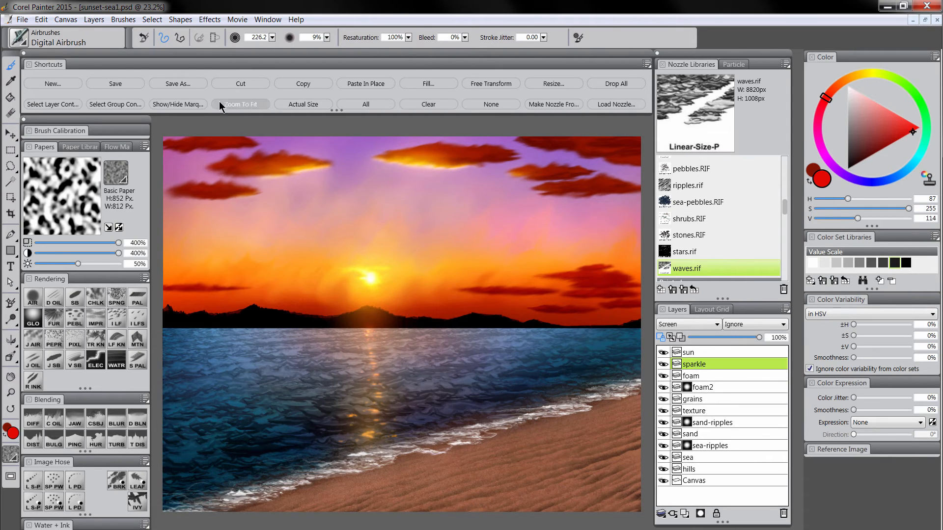
Save the painting under the new name sunset-sea2 in Photoshop format.
{"action": "left_click", "coordinate": [184, 85]}
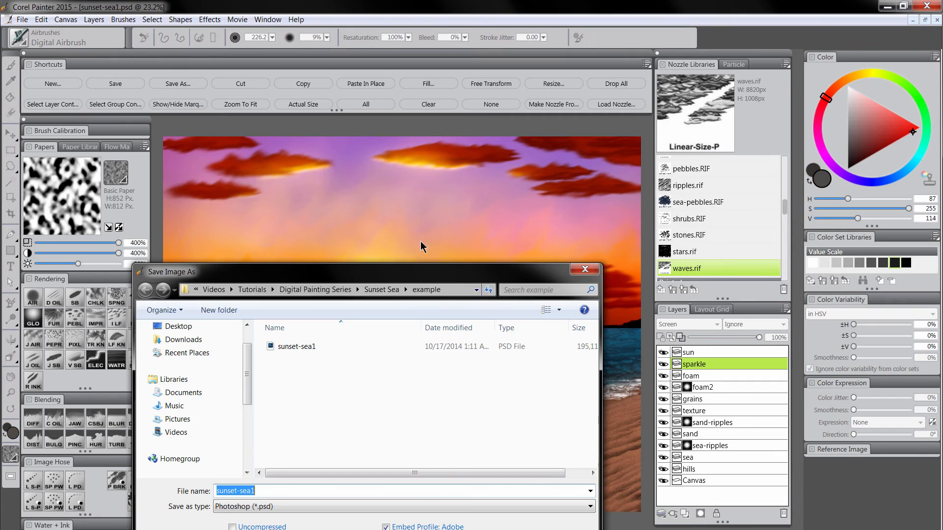
{"action": "type", "text": "sunset-sea2"}
{"action": "key", "text": "Return"}
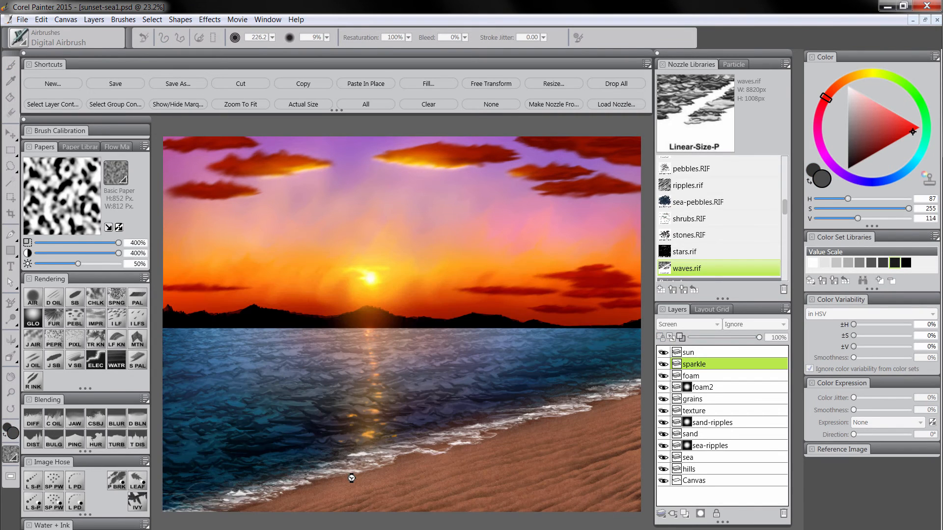
Drop all layers onto the canvas and switch to the Diffuse Blur blender.
{"action": "left_click", "coordinate": [612, 84]}
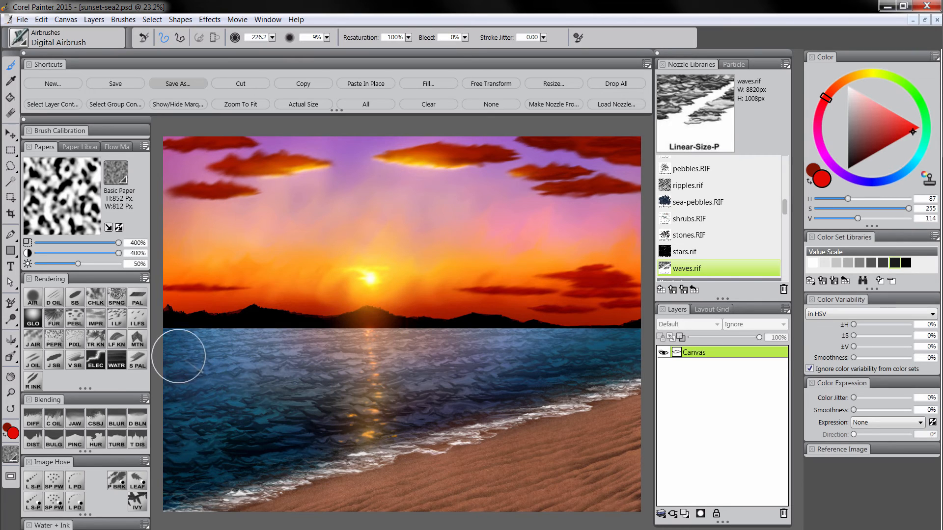
{"action": "left_click", "coordinate": [117, 422]}
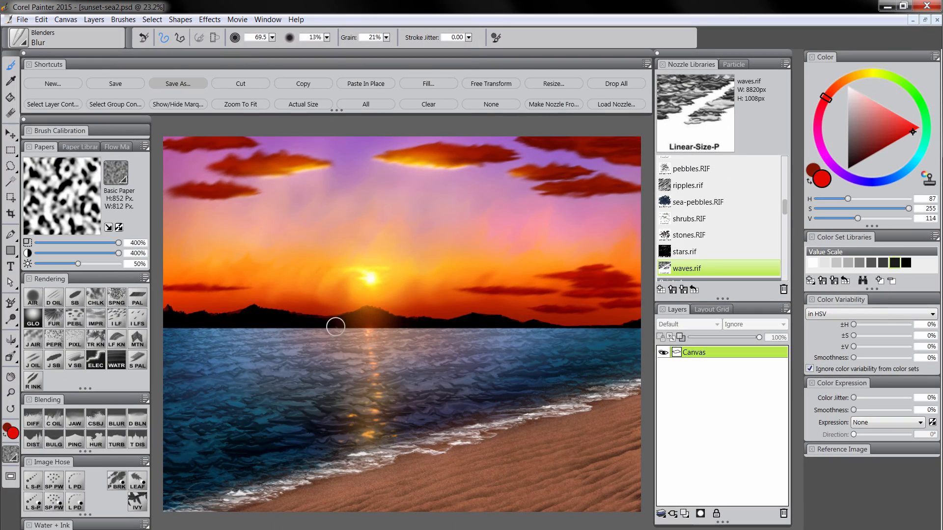
{"action": "left_click", "coordinate": [37, 424]}
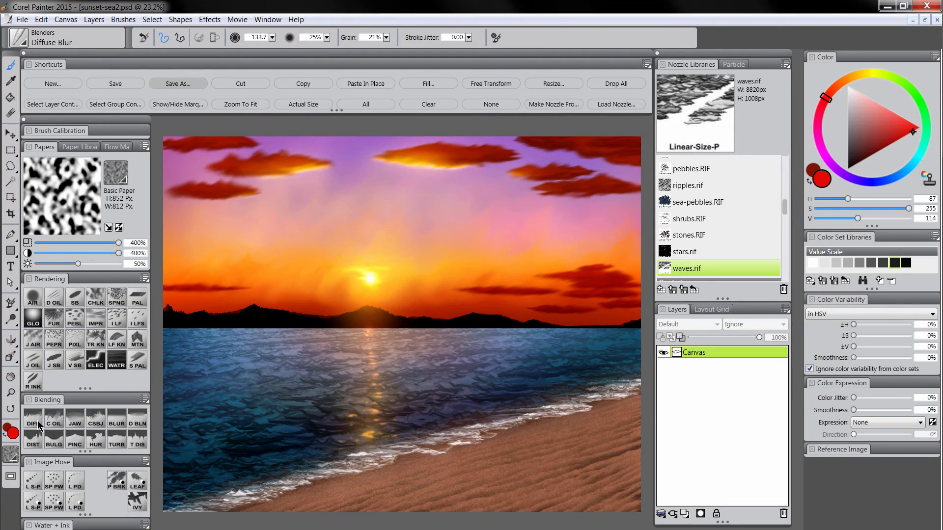
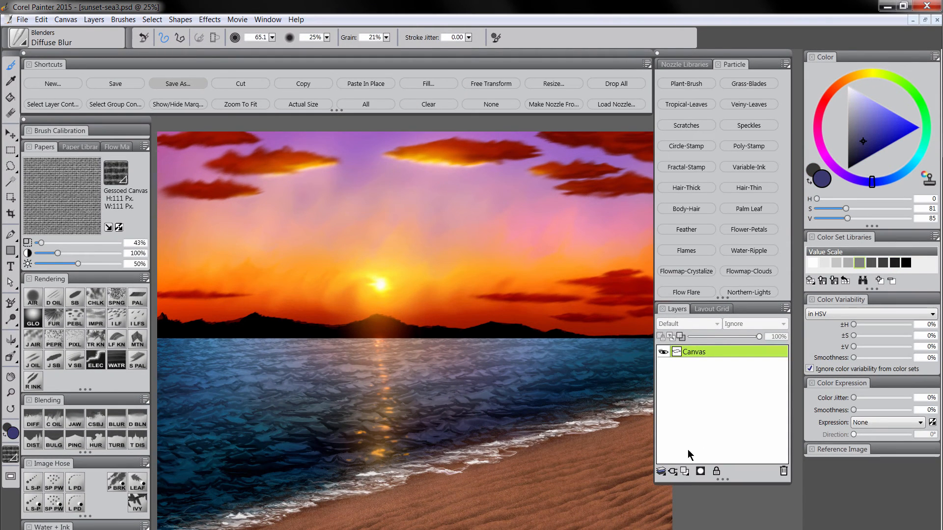
Add a layer named vignette above the canvas and set its composite method to Multiply.
{"action": "left_click", "coordinate": [684, 473]}
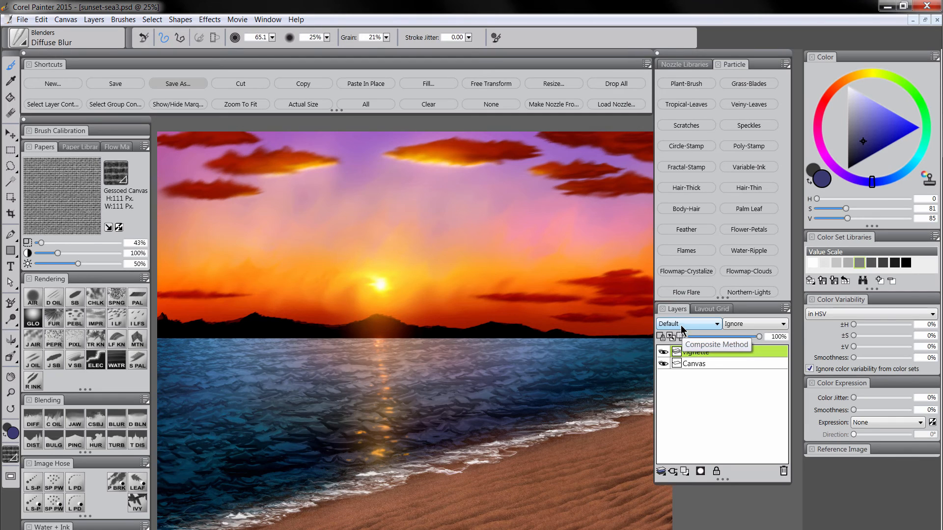
{"action": "left_click", "coordinate": [682, 325]}
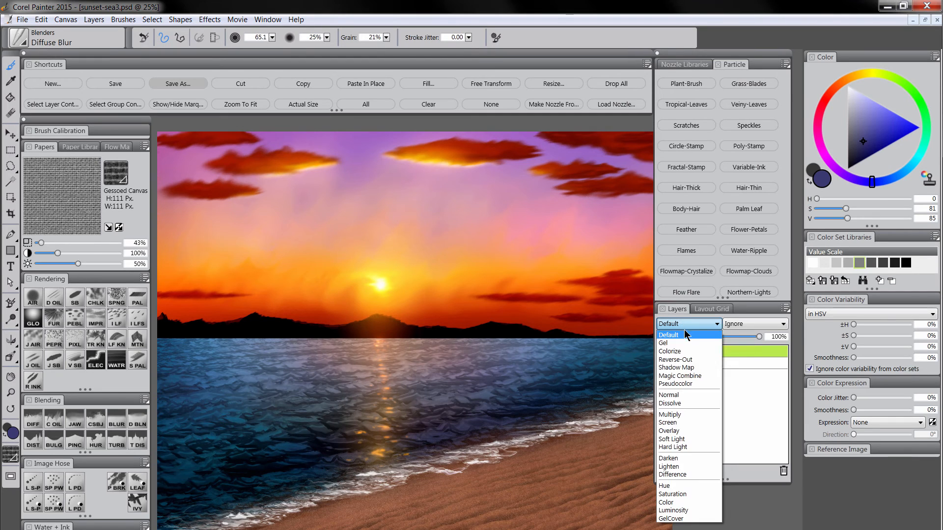
{"action": "left_click", "coordinate": [678, 414]}
Fill the vignette layer at 100% opacity with purple at hue 10, saturation 115, value 146.
{"action": "left_click_drag", "start_coordinate": [868, 142], "coordinate": [877, 123]}
{"action": "left_click", "coordinate": [859, 183]}
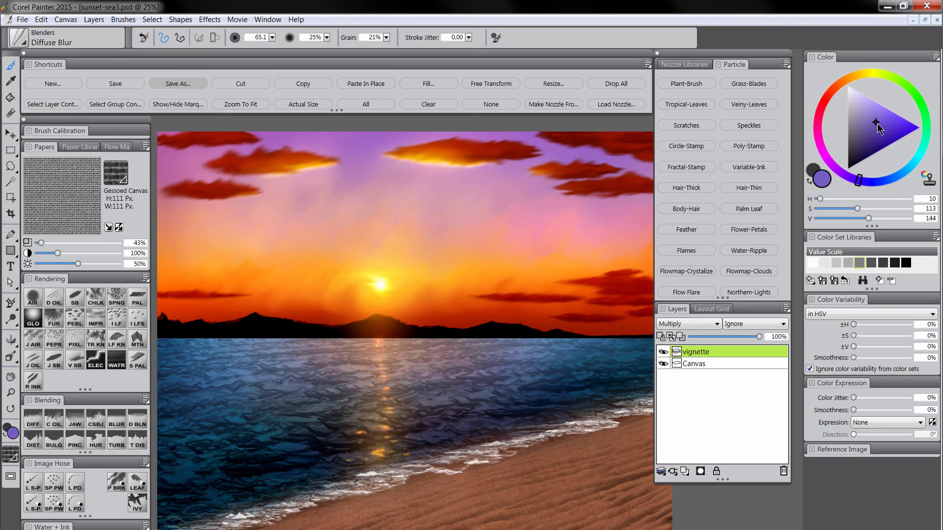
{"action": "left_click", "coordinate": [427, 84]}
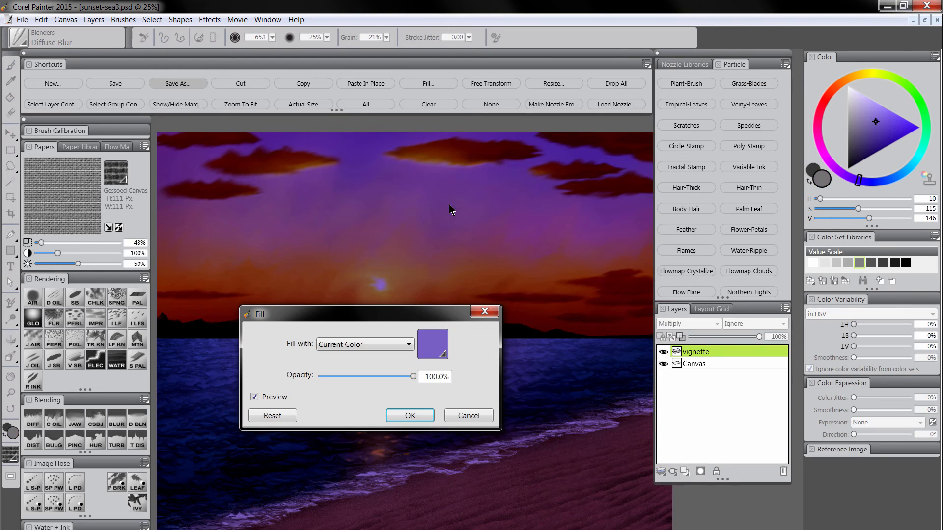
{"action": "left_click", "coordinate": [410, 416]}
Lighten the vignette's center around the sun and sea with the Digital Airbrush in white at radius 750.
{"action": "left_click", "coordinate": [32, 299]}
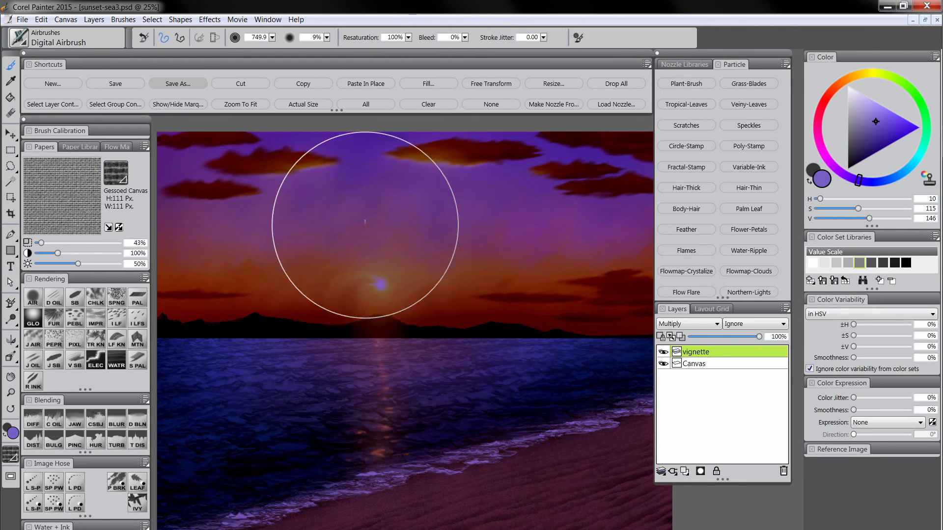
{"action": "left_click", "coordinate": [846, 86]}
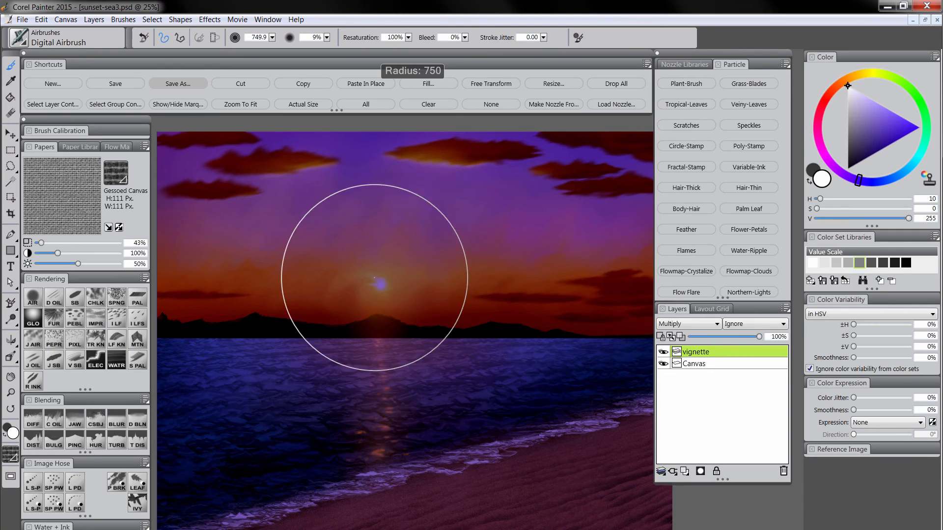
{"action": "left_click_drag", "start_coordinate": [375, 279], "coordinate": [468, 278], "text": "ctrl+alt"}
{"action": "mouse_move", "coordinate": [378, 295]}
{"action": "left_mouse_down"}
{"action": "mouse_move", "coordinate": [403, 293]}
{"action": "mouse_move", "coordinate": [358, 269]}
{"action": "mouse_move", "coordinate": [448, 279]}
{"action": "mouse_move", "coordinate": [326, 260]}
{"action": "mouse_move", "coordinate": [465, 295]}
{"action": "mouse_move", "coordinate": [350, 228]}
{"action": "mouse_move", "coordinate": [437, 335]}
{"action": "mouse_move", "coordinate": [383, 221]}
{"action": "mouse_move", "coordinate": [404, 369]}
{"action": "mouse_move", "coordinate": [474, 242]}
{"action": "mouse_move", "coordinate": [311, 339]}
{"action": "mouse_move", "coordinate": [498, 323]}
{"action": "mouse_move", "coordinate": [345, 221]}
{"action": "mouse_move", "coordinate": [374, 401]}
{"action": "mouse_move", "coordinate": [445, 229]}
{"action": "left_mouse_up"}
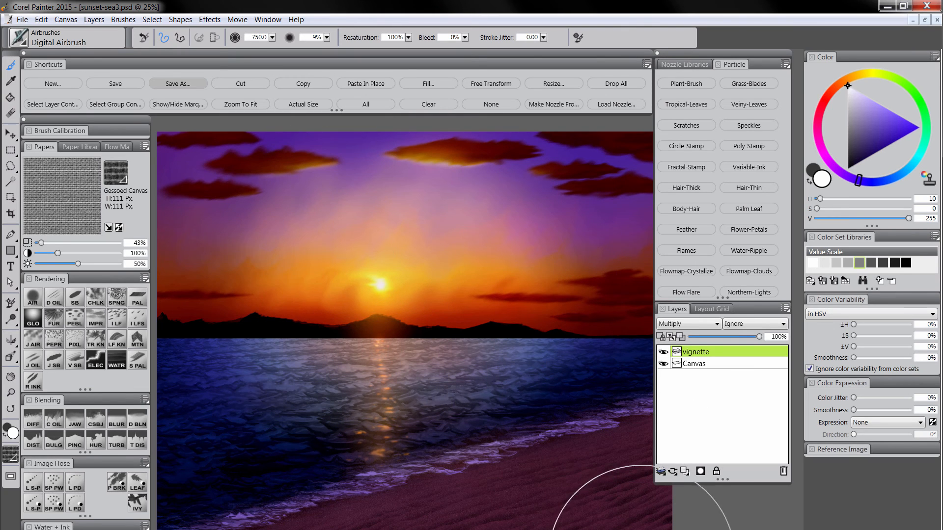
Lower the vignette layer's opacity to 78% and drop it onto the canvas.
{"action": "left_click_drag", "start_coordinate": [755, 337], "coordinate": [744, 343]}
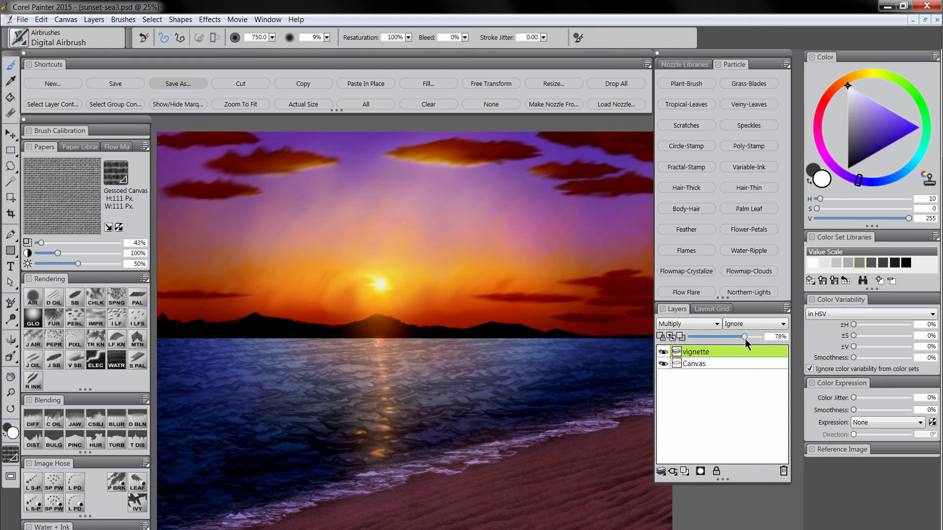
{"action": "left_click", "coordinate": [620, 86]}
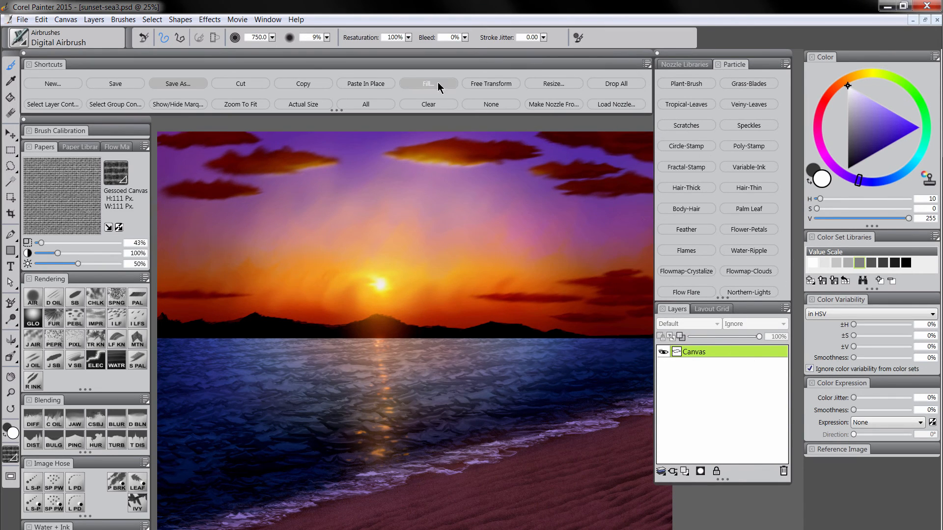
Duplicate the whole canvas in place as a new layer and equalize it with automatically set black and white points.
{"action": "left_click", "coordinate": [373, 106]}
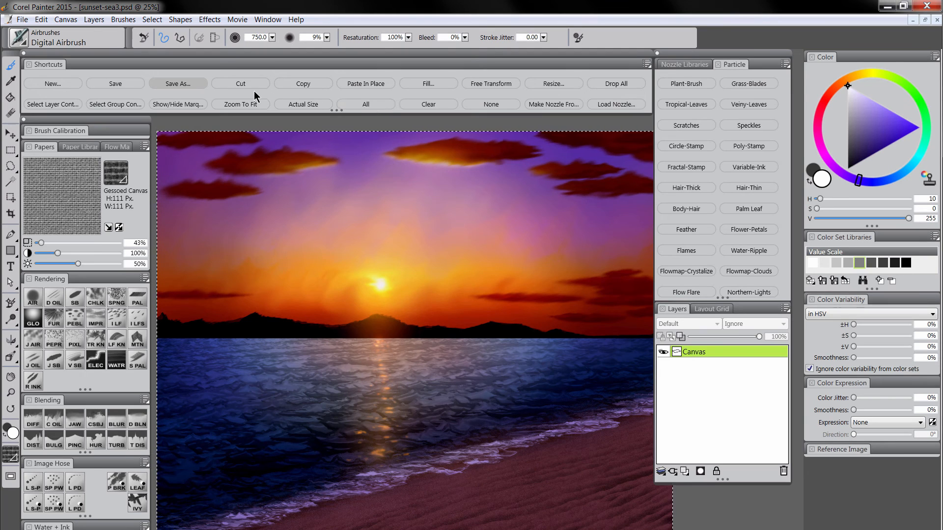
{"action": "left_click", "coordinate": [369, 87]}
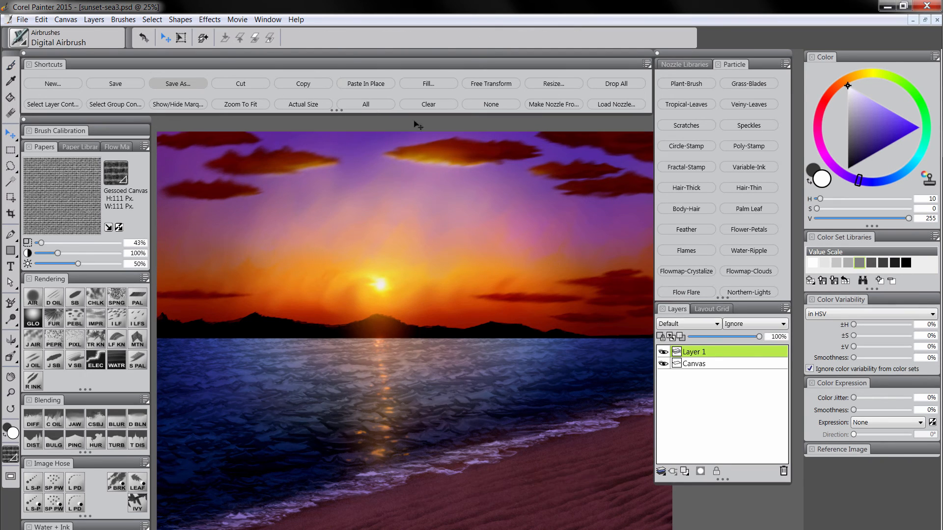
{"action": "left_click", "coordinate": [209, 19]}
{"action": "mouse_move", "coordinate": [241, 62]}
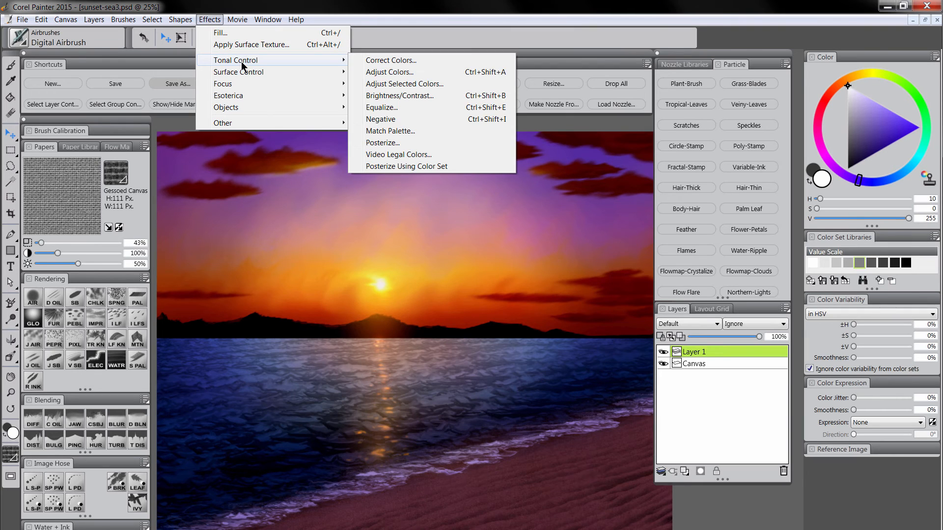
{"action": "left_click", "coordinate": [388, 107]}
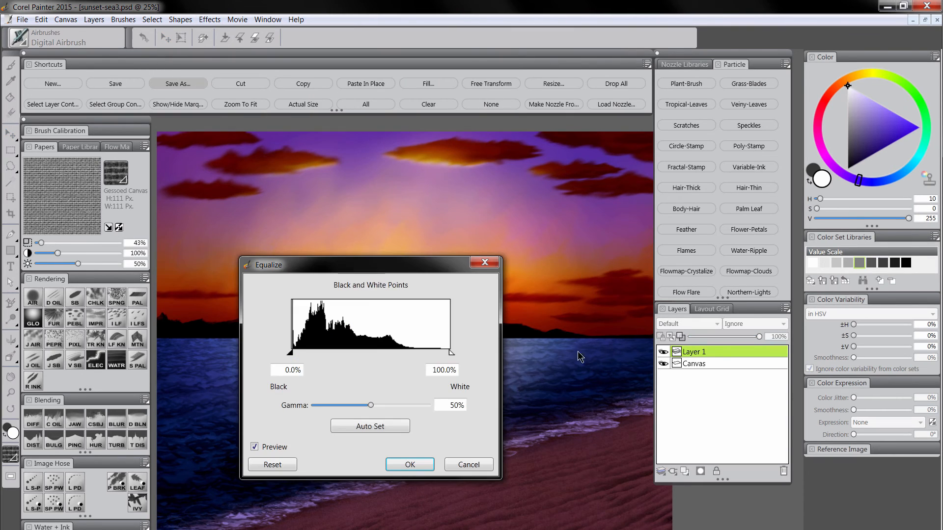
{"action": "left_click_drag", "start_coordinate": [422, 277], "coordinate": [708, 194]}
{"action": "left_click", "coordinate": [677, 347]}
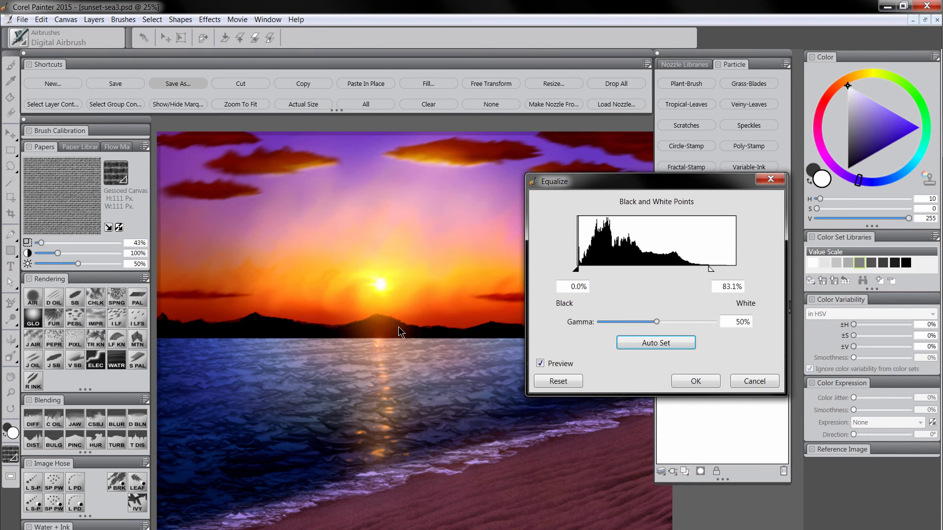
{"action": "left_click", "coordinate": [689, 382]}
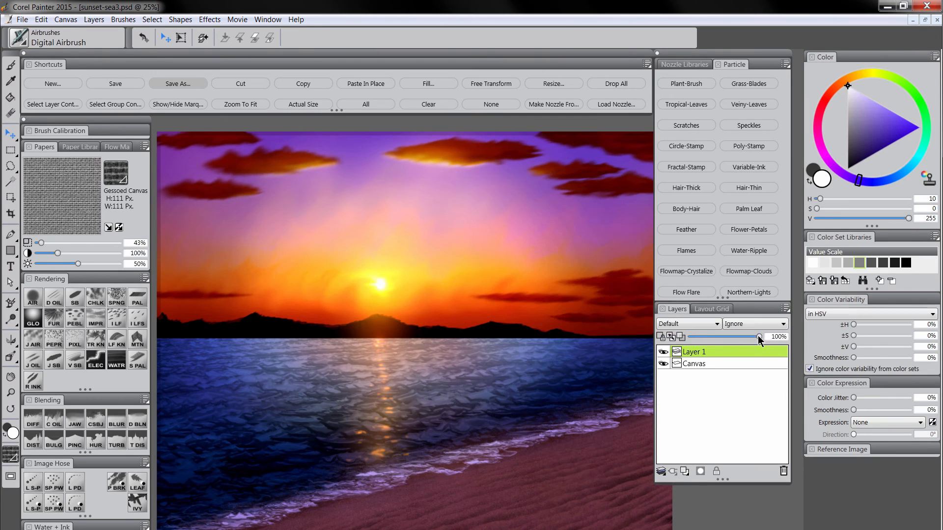
Reduce the equalized layer's opacity to 45% and toggle its visibility to compare the effect.
{"action": "left_click_drag", "start_coordinate": [758, 334], "coordinate": [723, 337]}
{"action": "left_click", "coordinate": [665, 354]}
{"action": "left_click", "coordinate": [665, 353]}
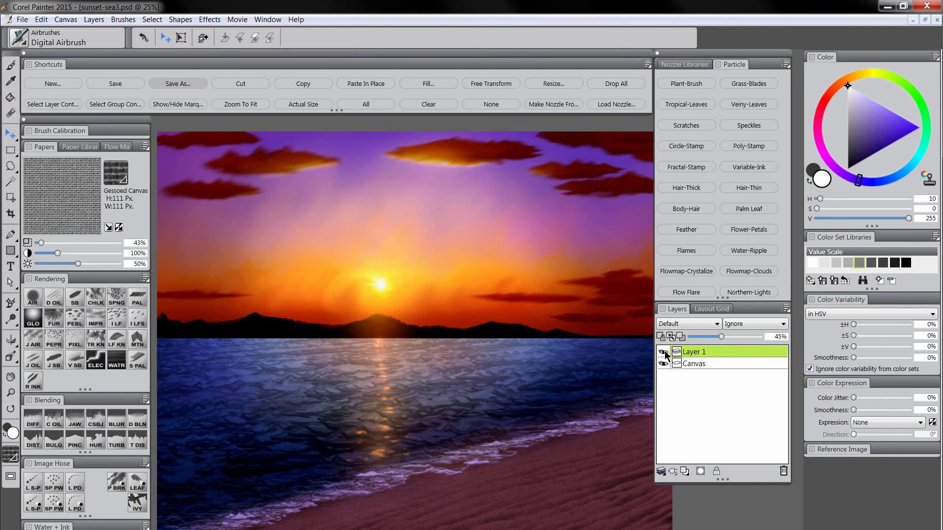
Toggle the equalized layer's visibility to compare its effect, and drop it onto the canvas.
{"action": "left_click", "coordinate": [665, 354]}
{"action": "left_click", "coordinate": [665, 353]}
{"action": "left_click", "coordinate": [665, 353]}
{"action": "left_click", "coordinate": [664, 354]}
{"action": "left_click", "coordinate": [665, 354]}
{"action": "left_click", "coordinate": [665, 353]}
{"action": "left_click", "coordinate": [664, 353]}
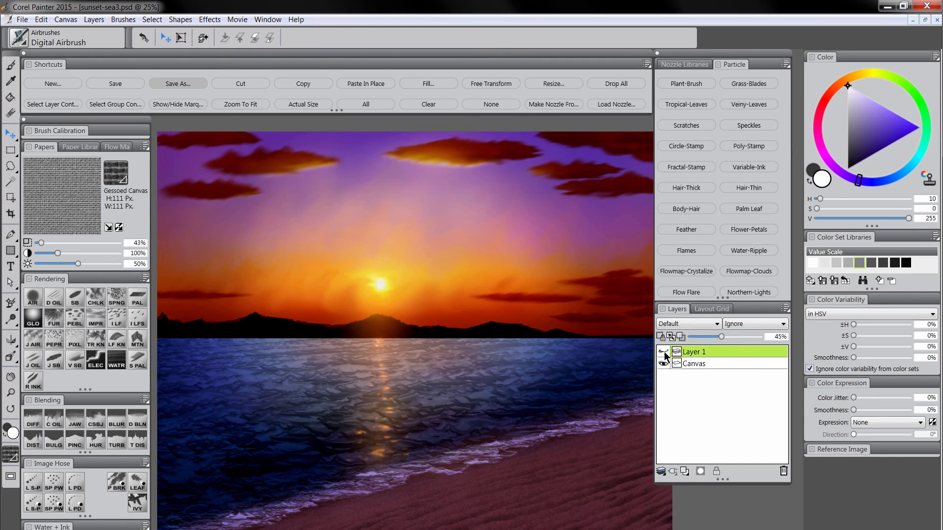
{"action": "left_click", "coordinate": [665, 353]}
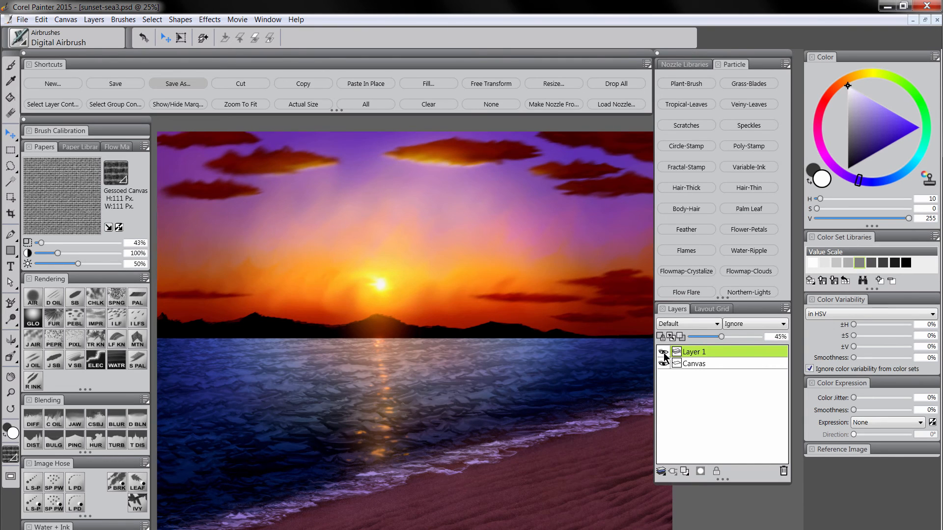
{"action": "left_click", "coordinate": [623, 84]}
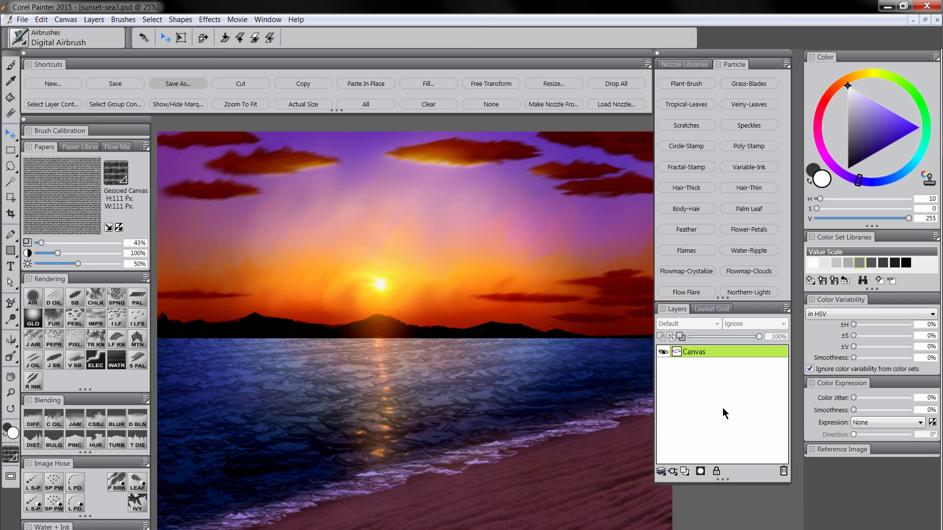
Add a new layer above the canvas and name it "texture".
{"action": "left_click", "coordinate": [685, 472]}
{"action": "double_click", "coordinate": [694, 353]}
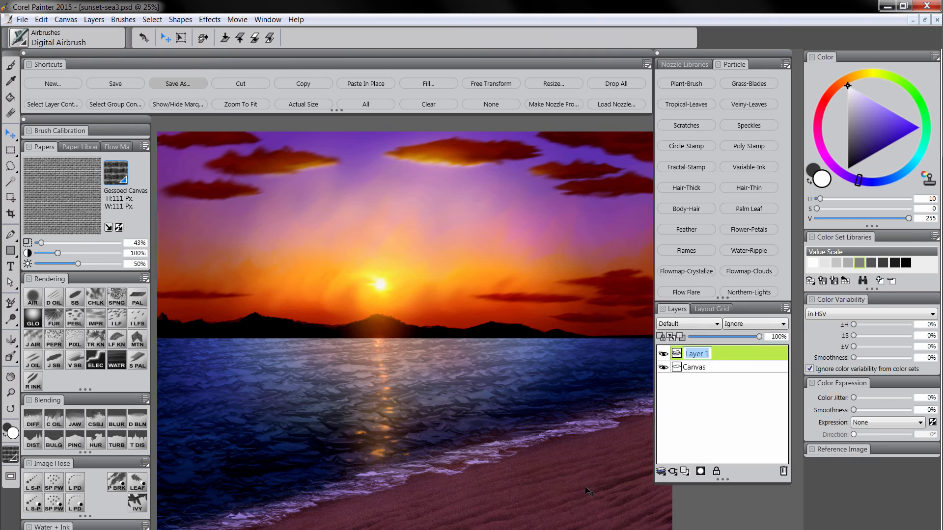
{"action": "type", "text": "texture"}
{"action": "key", "text": "Return"}
Fill the texture layer with middle gray at value 128 and set its blend method to Overlay.
{"action": "left_click", "coordinate": [860, 263]}
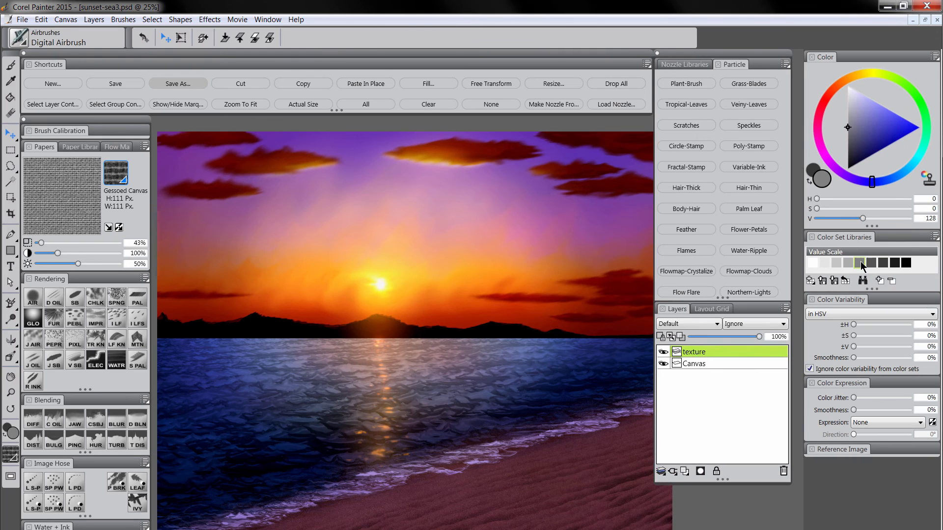
{"action": "left_click", "coordinate": [428, 85]}
{"action": "left_click", "coordinate": [410, 415]}
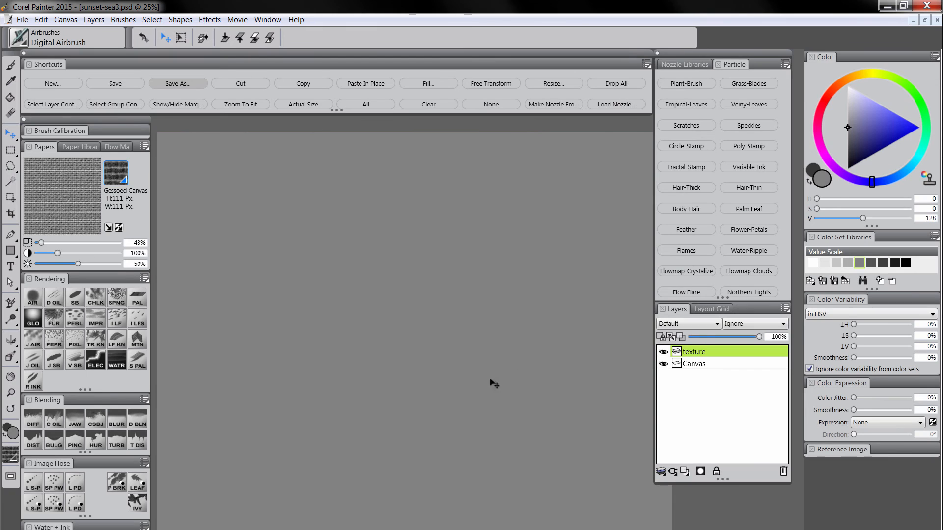
{"action": "left_click", "coordinate": [690, 324]}
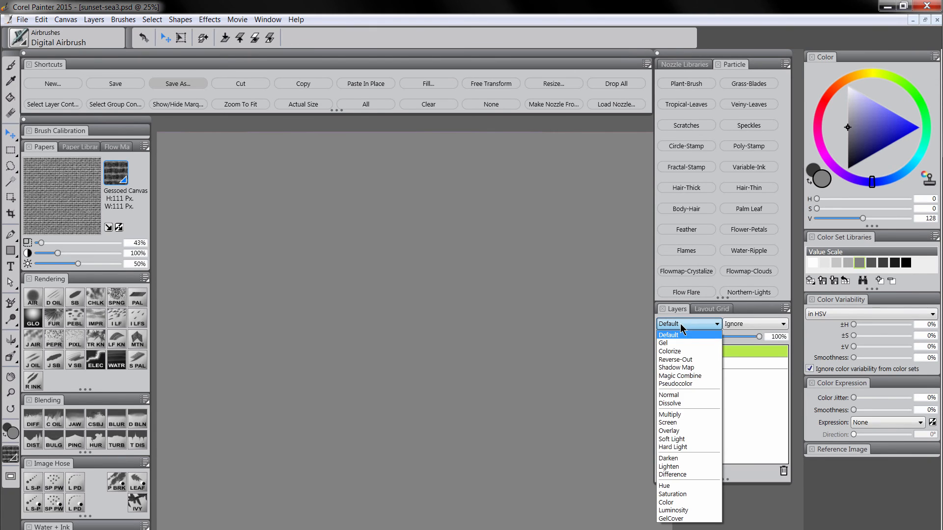
{"action": "left_click", "coordinate": [677, 431]}
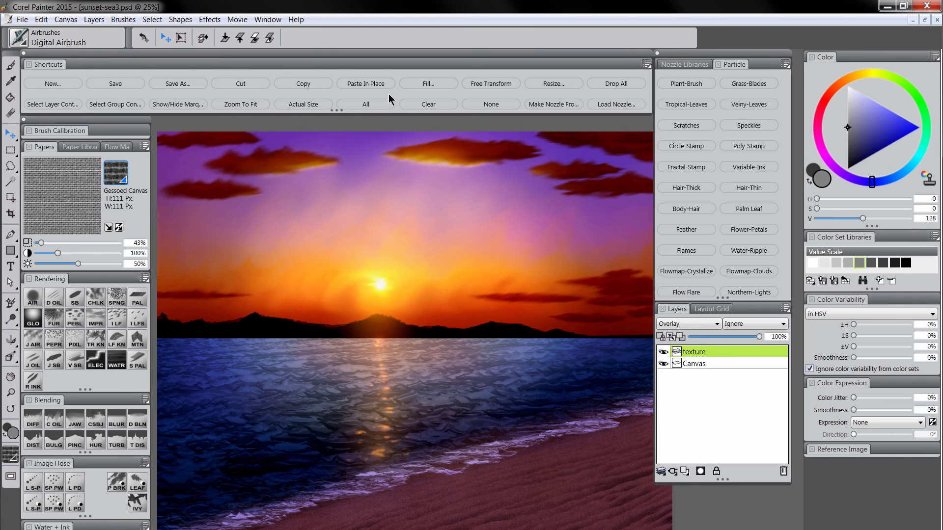
Apply a surface texture to the texture layer using the Gessoed Canvas paper at an amount of 43%.
{"action": "left_click", "coordinate": [210, 20]}
{"action": "mouse_move", "coordinate": [275, 75]}
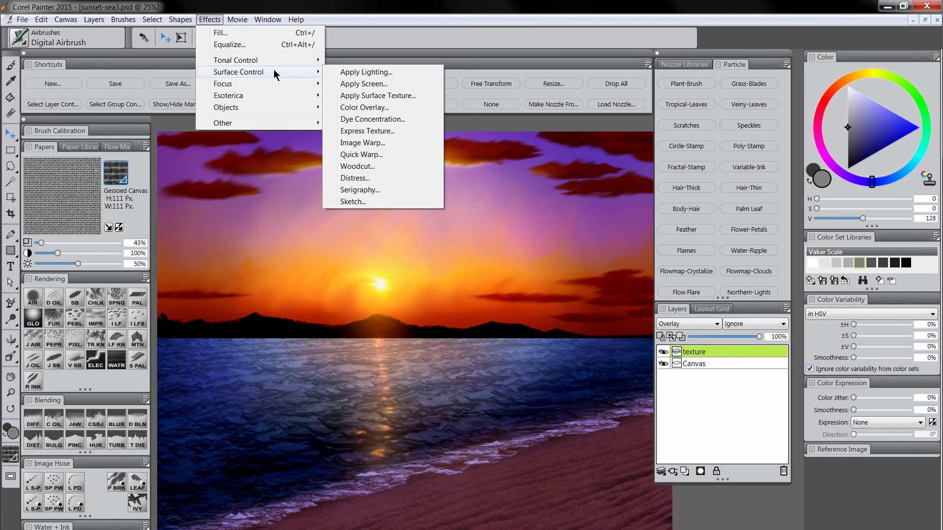
{"action": "left_click", "coordinate": [396, 96]}
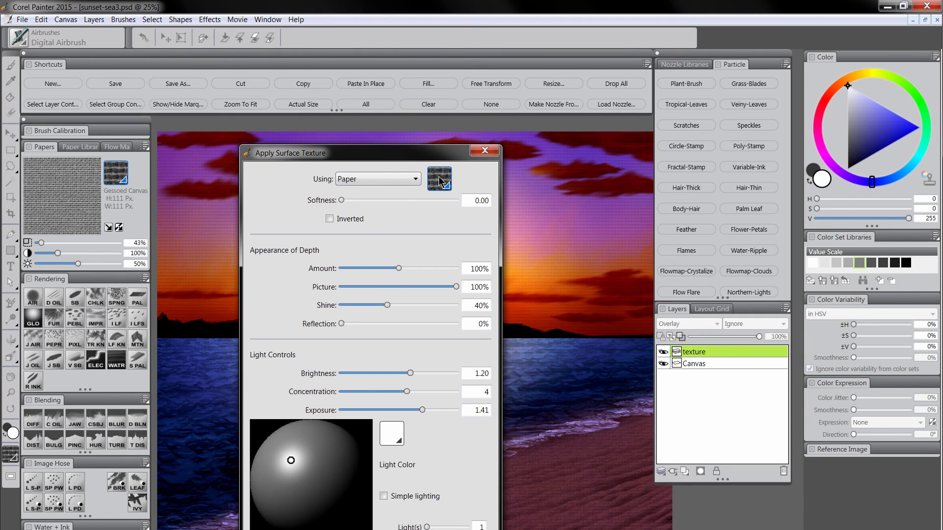
{"action": "left_click", "coordinate": [443, 182]}
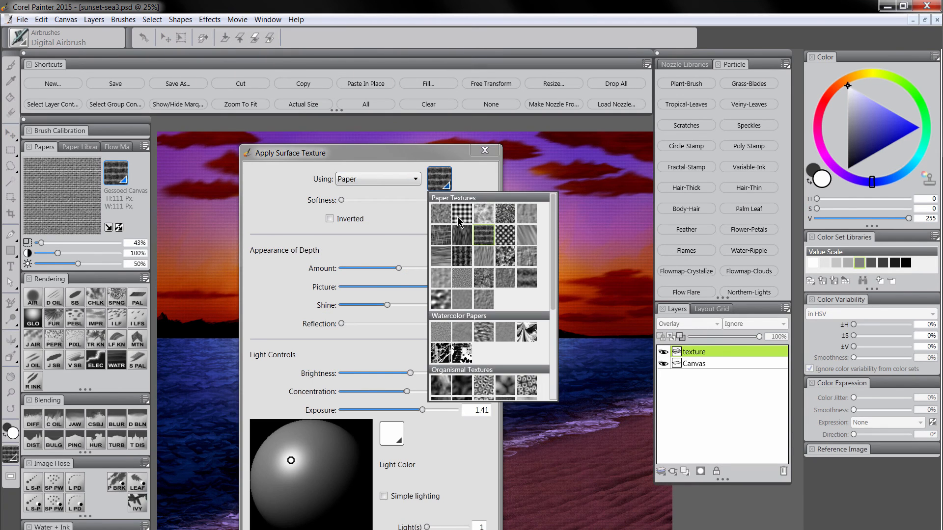
{"action": "left_click", "coordinate": [488, 238]}
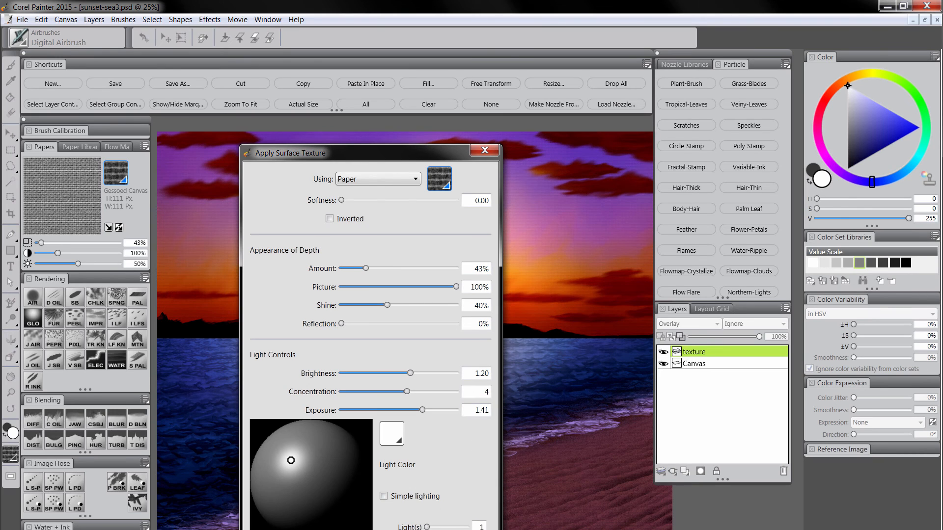
{"action": "key", "text": "Return"}
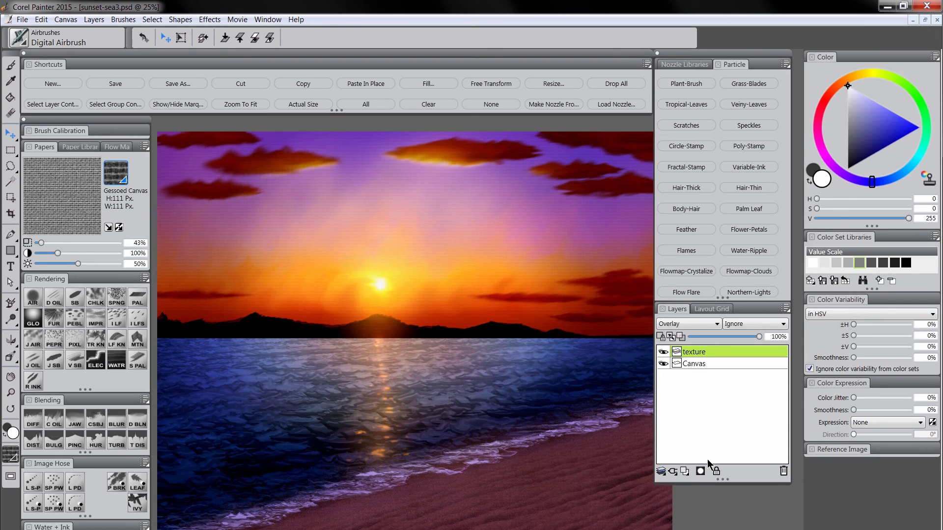
Add a layer mask to the texture layer and choose the Sponge brush with black for painting on it.
{"action": "left_click", "coordinate": [701, 473]}
{"action": "left_click_drag", "start_coordinate": [863, 153], "coordinate": [837, 199]}
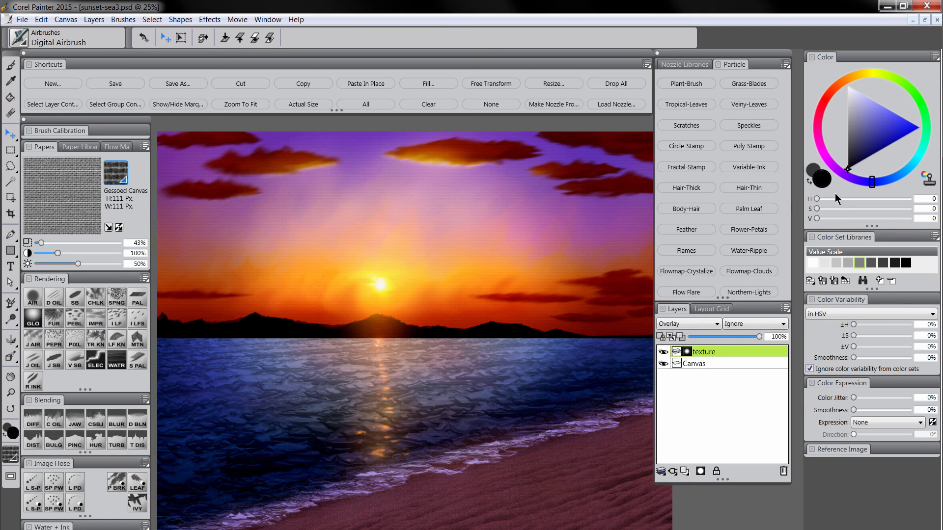
{"action": "left_click", "coordinate": [117, 299]}
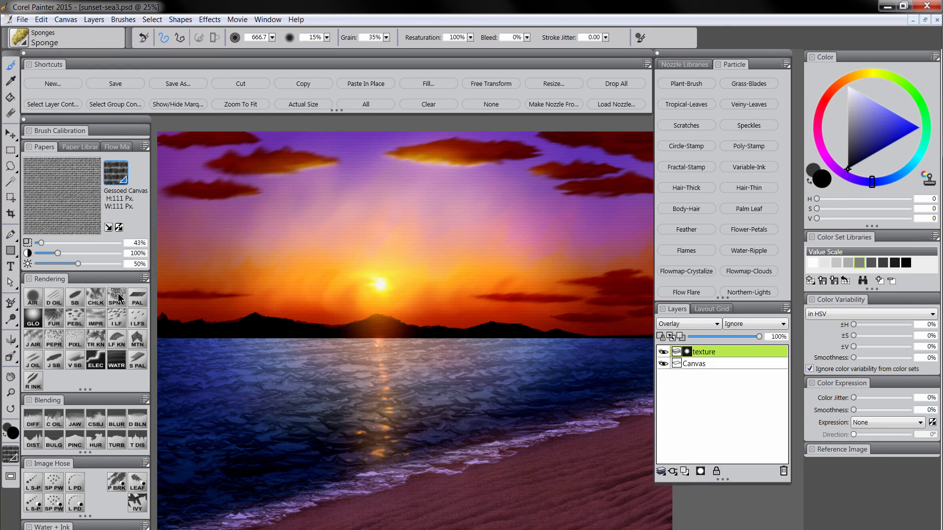
{"action": "key", "text": "Tab"}
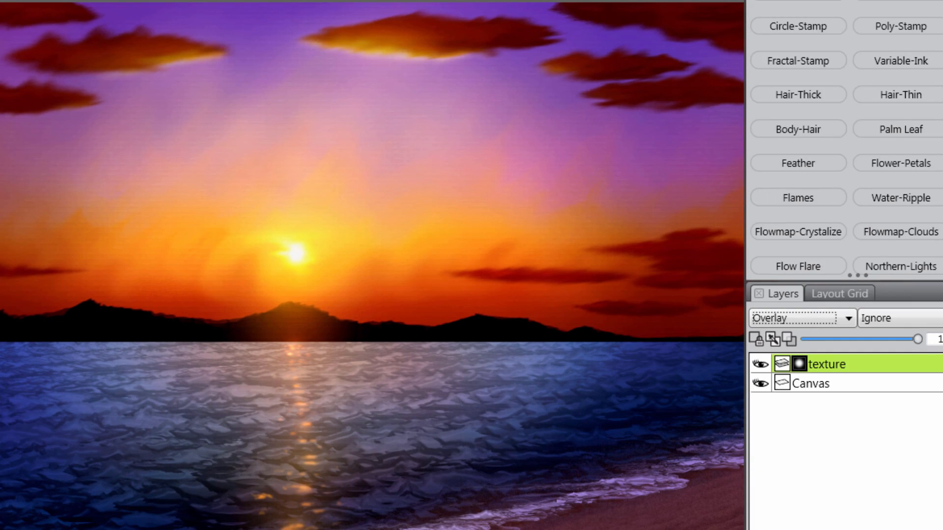
Inspect the canvas texture around the sun and sky up close at 100%.
{"action": "left_click", "coordinate": [389, 221]}
{"action": "left_click", "coordinate": [398, 223]}
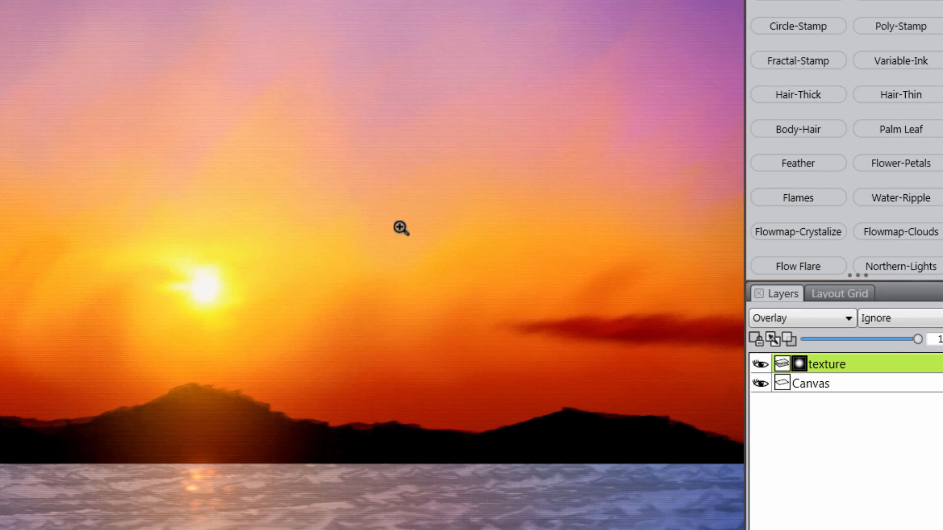
{"action": "left_click", "coordinate": [401, 228]}
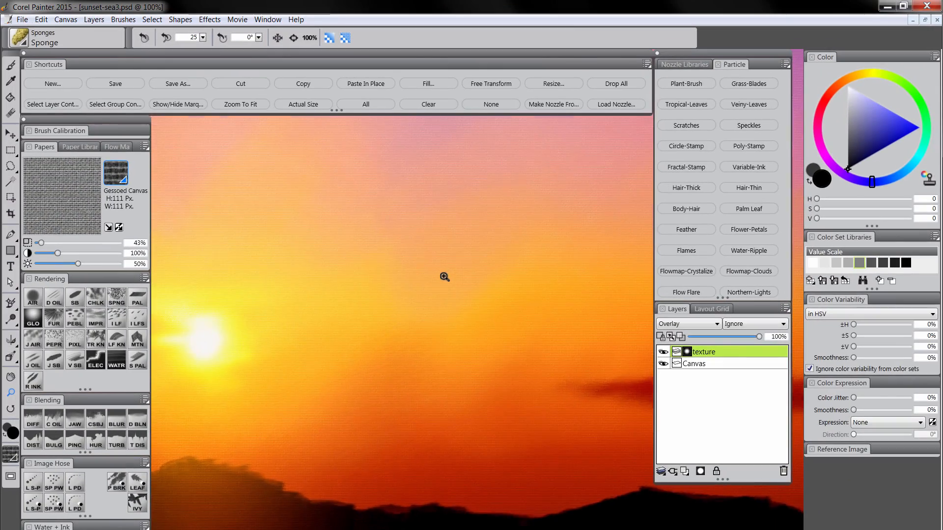
{"action": "left_click", "coordinate": [445, 278], "text": "alt"}
{"action": "left_click", "coordinate": [446, 278], "text": "alt"}
{"action": "left_click", "coordinate": [448, 280], "text": "alt"}
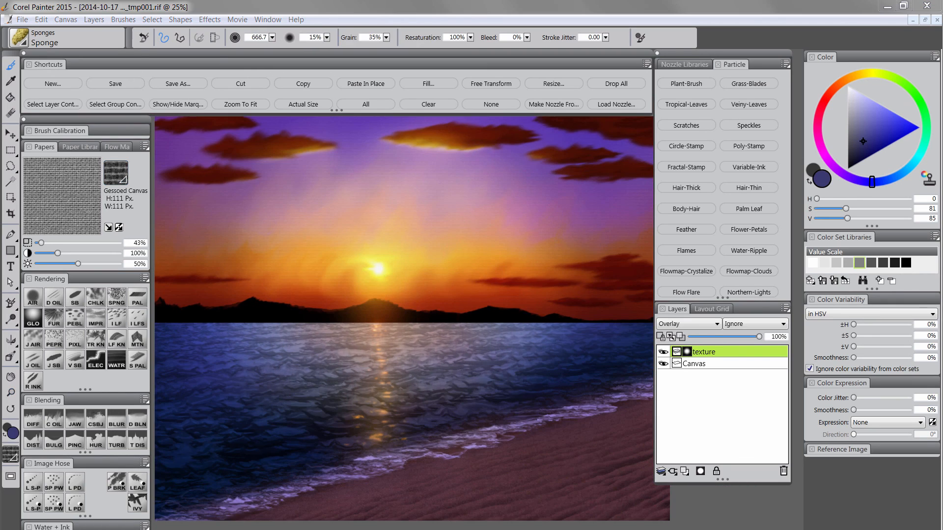
Remove the layer mask from the texture layer and add another new layer named "texture2".
{"action": "right_click", "coordinate": [687, 349]}
{"action": "left_click", "coordinate": [736, 413]}
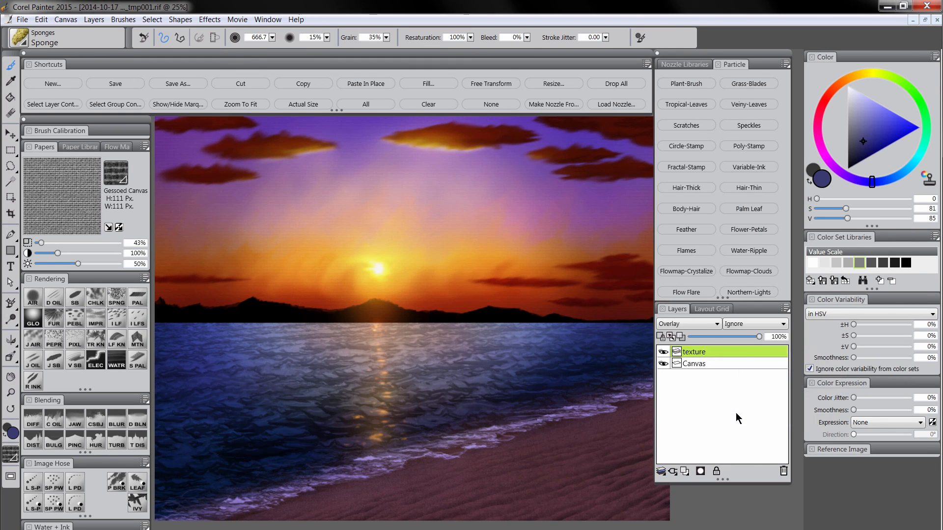
{"action": "left_click", "coordinate": [686, 471]}
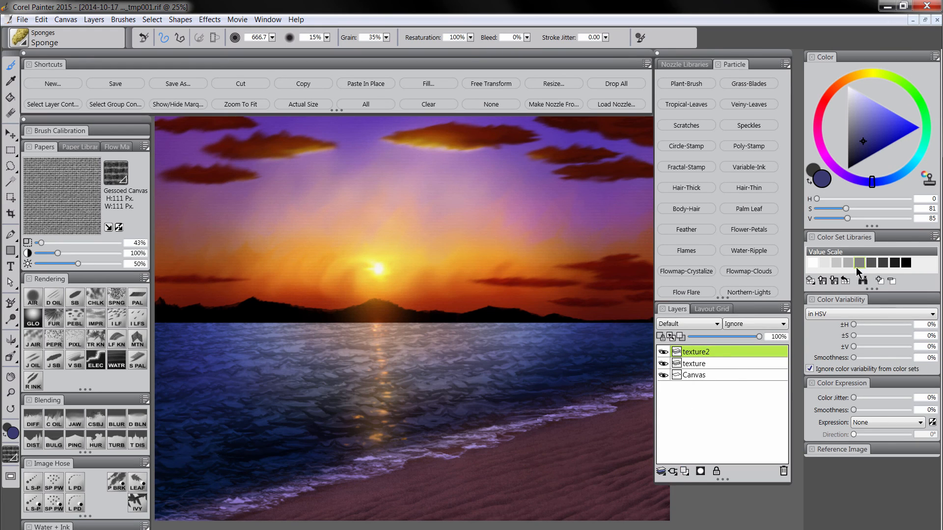
Fill the texture2 layer with middle gray at value 128 and set its blend method to Overlay.
{"action": "left_click", "coordinate": [856, 267]}
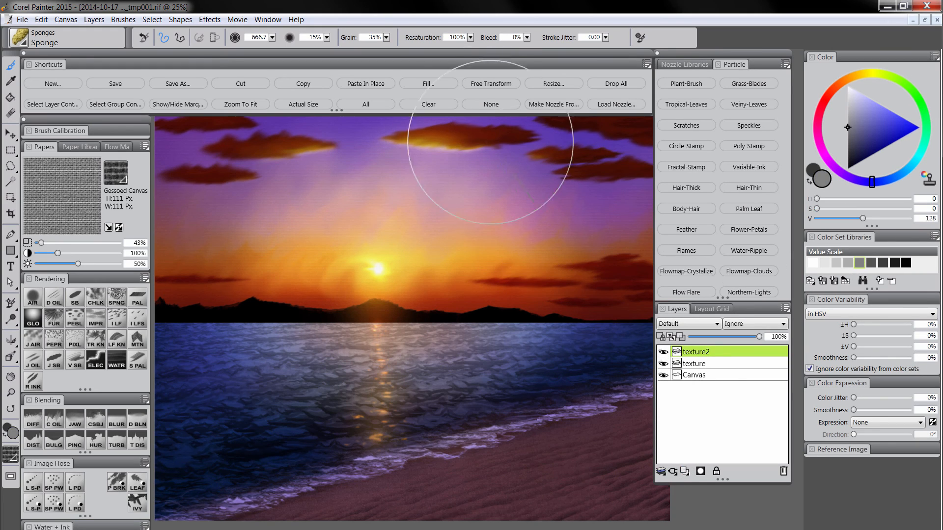
{"action": "left_click", "coordinate": [428, 83]}
{"action": "left_click", "coordinate": [426, 414]}
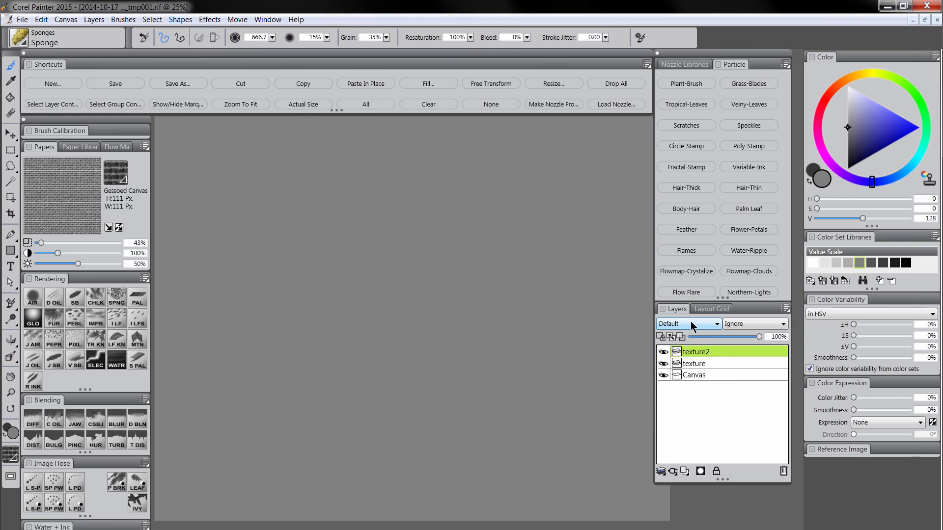
{"action": "left_click", "coordinate": [683, 323]}
{"action": "left_click", "coordinate": [676, 430]}
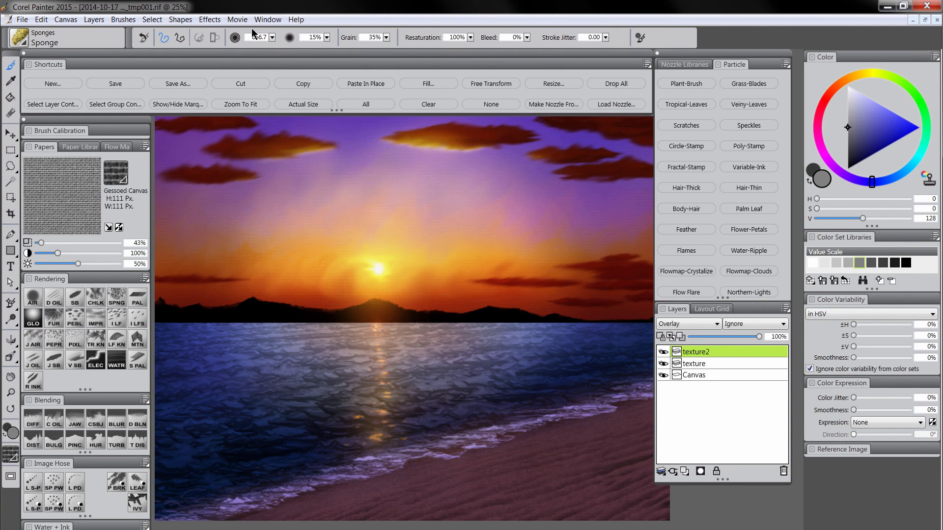
Apply a surface texture to the texture2 layer using the Worn Pavement paper.
{"action": "left_click", "coordinate": [118, 174]}
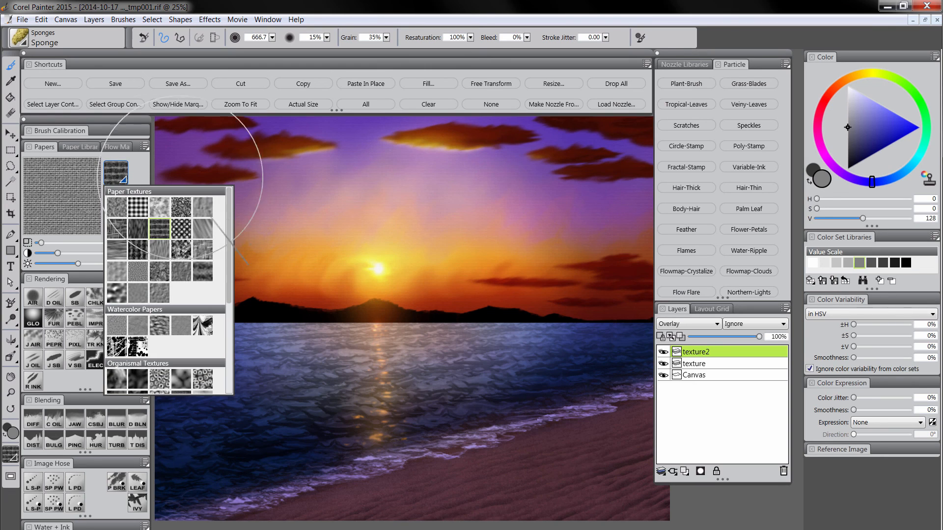
{"action": "left_click", "coordinate": [160, 276]}
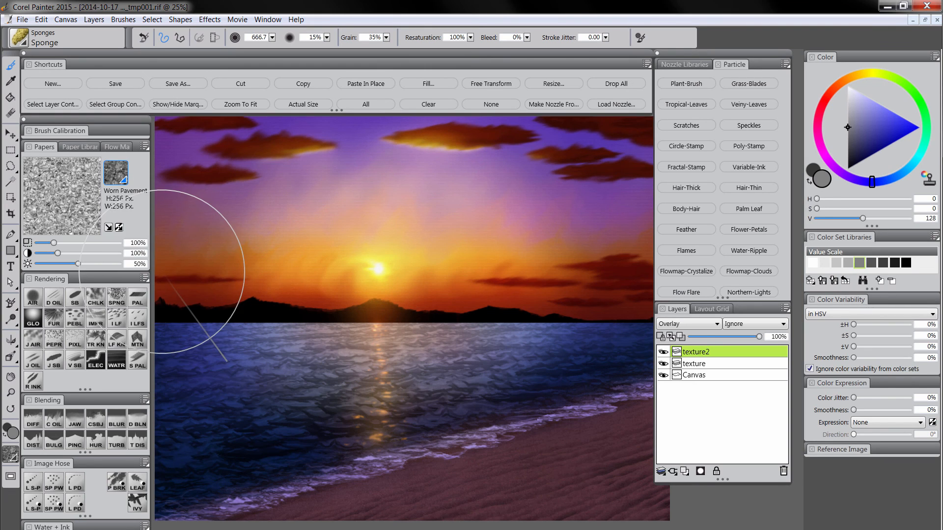
{"action": "left_click", "coordinate": [211, 22]}
{"action": "mouse_move", "coordinate": [278, 72]}
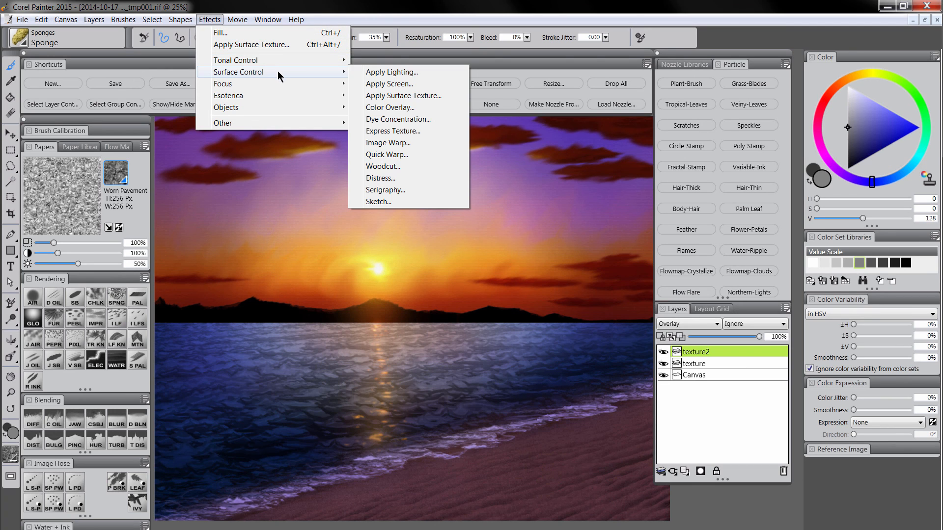
{"action": "left_click", "coordinate": [400, 95]}
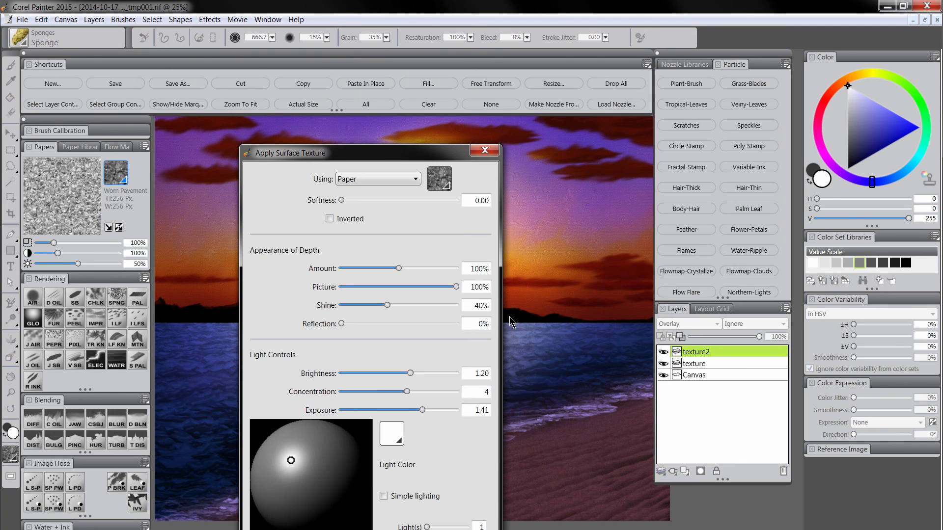
{"action": "left_click_drag", "start_coordinate": [443, 151], "coordinate": [491, 122]}
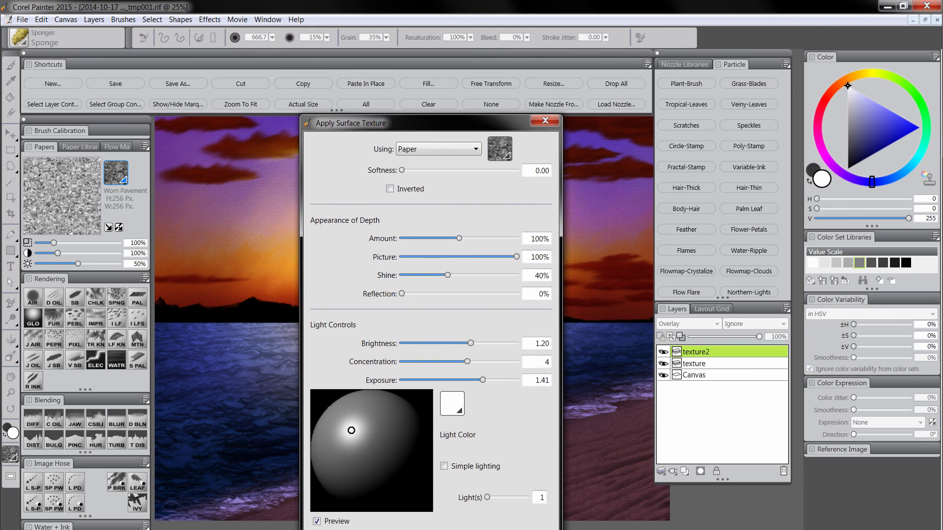
{"action": "key", "text": "Return"}
Add a layer mask to texture2 and paint out parts of its texture in black with the Sponge at size 424.9.
{"action": "left_click", "coordinate": [701, 471]}
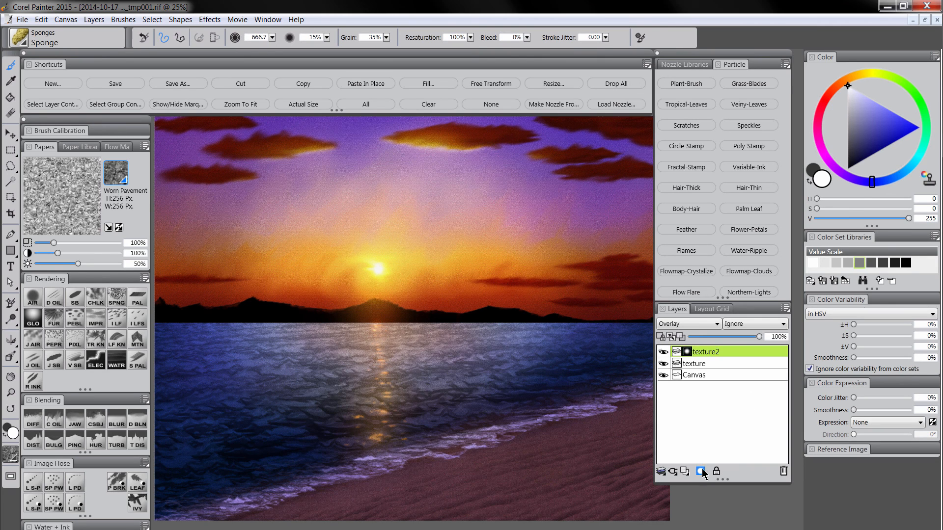
{"action": "left_click", "coordinate": [847, 172]}
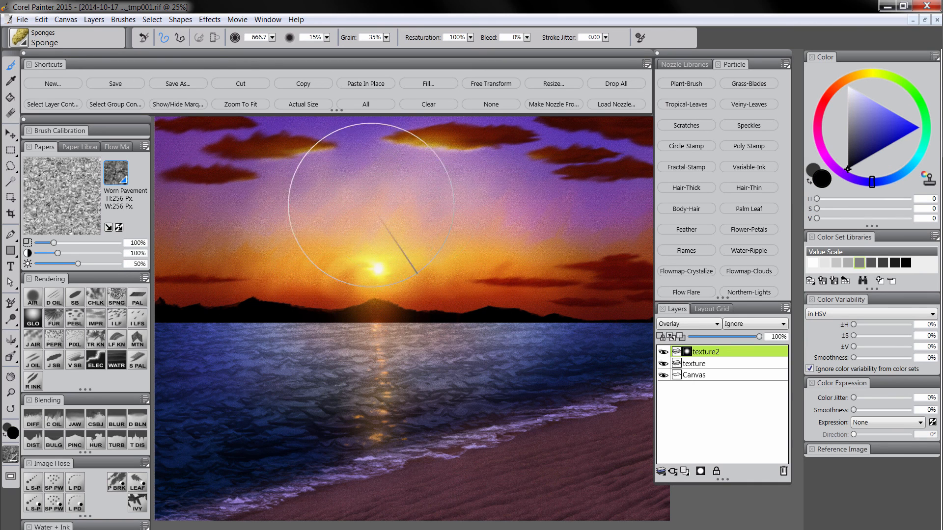
{"action": "key", "text": "Tab"}
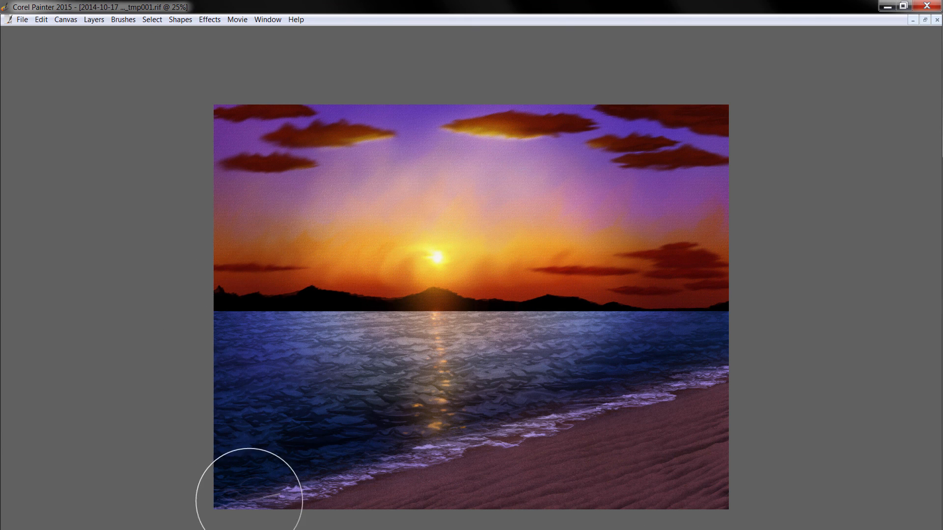
{"action": "key", "text": "Tab"}
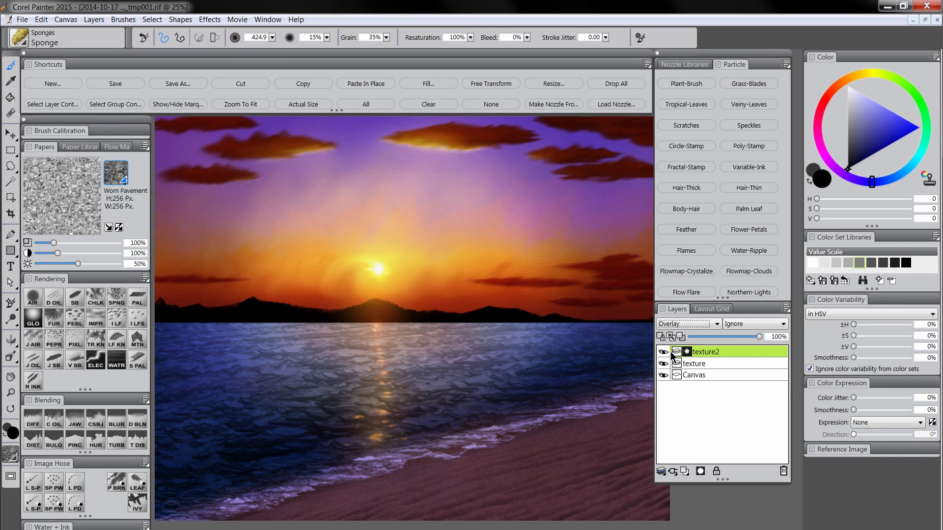
Set the opacity of the texture layer to 83% and of the texture2 layer to 85%.
{"action": "left_click", "coordinate": [715, 363]}
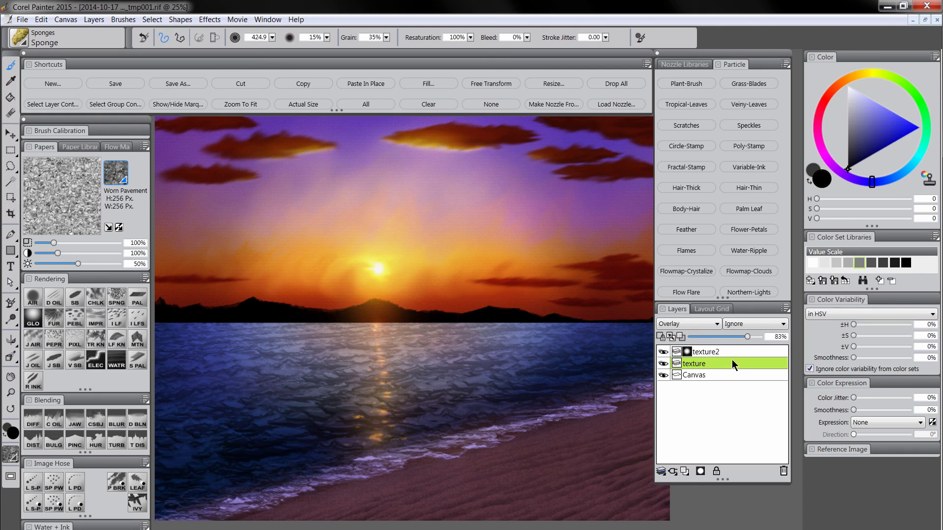
{"action": "left_click", "coordinate": [708, 350]}
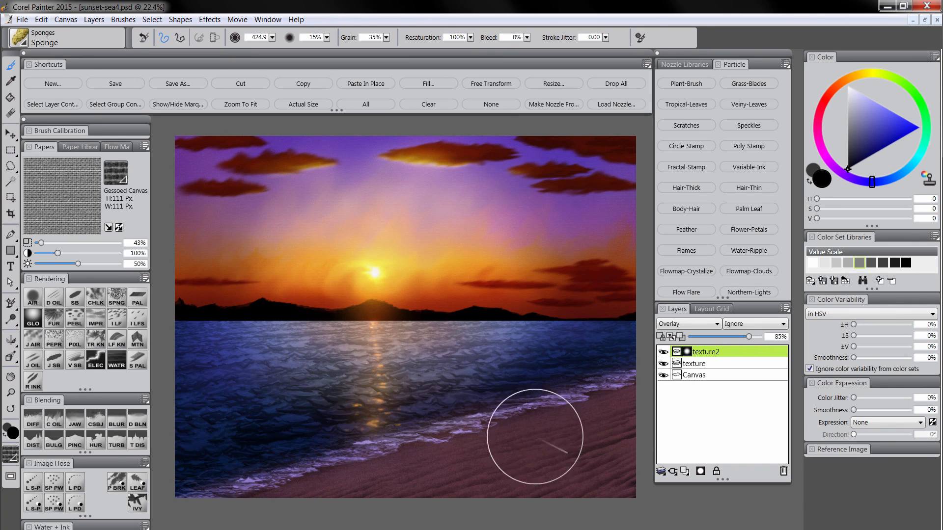
Add a new layer named tint above texture2 and set its blend method to Overlay.
{"action": "left_click", "coordinate": [685, 472]}
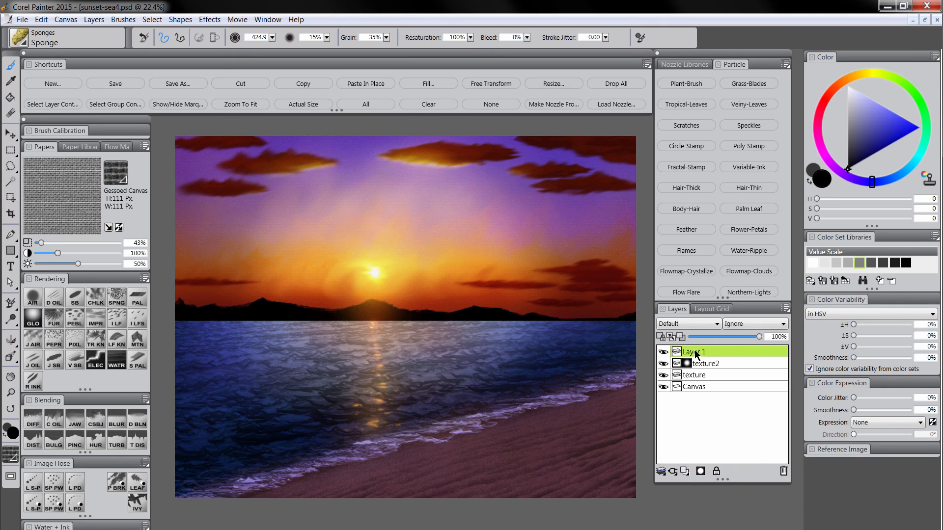
{"action": "type", "text": "tint"}
{"action": "left_click", "coordinate": [688, 324]}
{"action": "left_click", "coordinate": [676, 430]}
Fill the tint layer with orange at H 102, S 245, V 113 and lower the layer's opacity to 58%.
{"action": "left_click", "coordinate": [819, 120]}
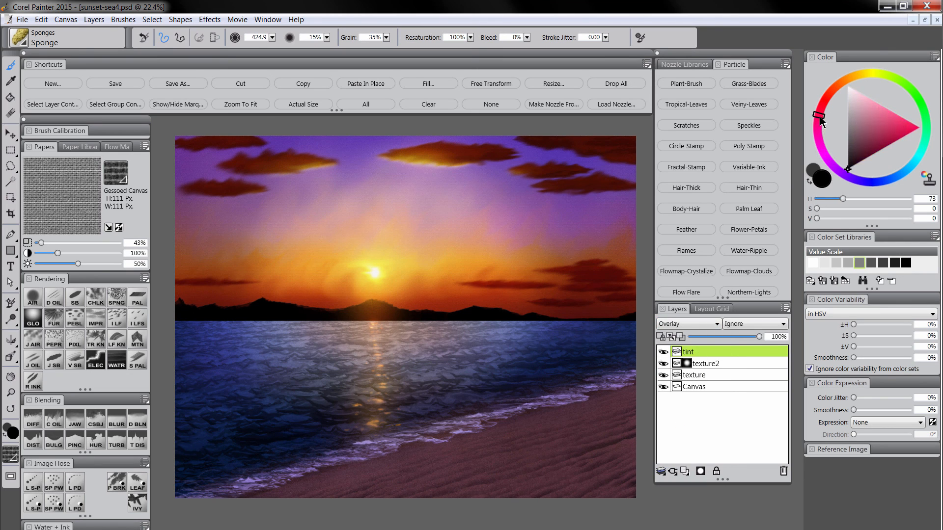
{"action": "left_click_drag", "start_coordinate": [820, 115], "coordinate": [832, 97]}
{"action": "left_click", "coordinate": [885, 137]}
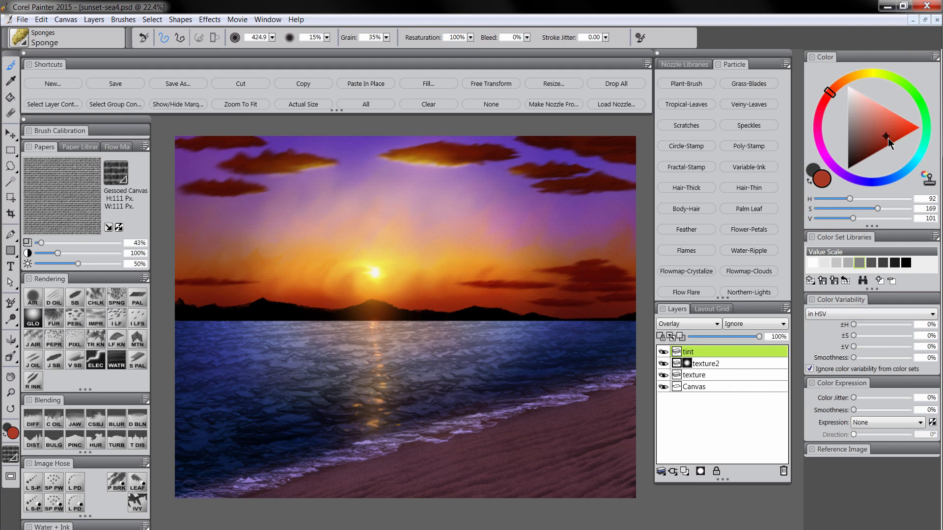
{"action": "left_click_drag", "start_coordinate": [899, 136], "coordinate": [910, 134]}
{"action": "left_click", "coordinate": [841, 85]}
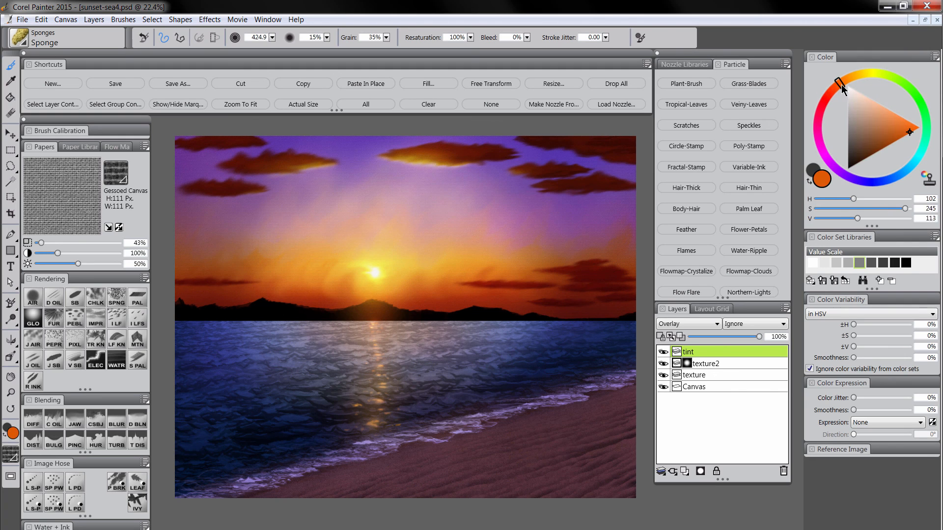
{"action": "left_click", "coordinate": [434, 85]}
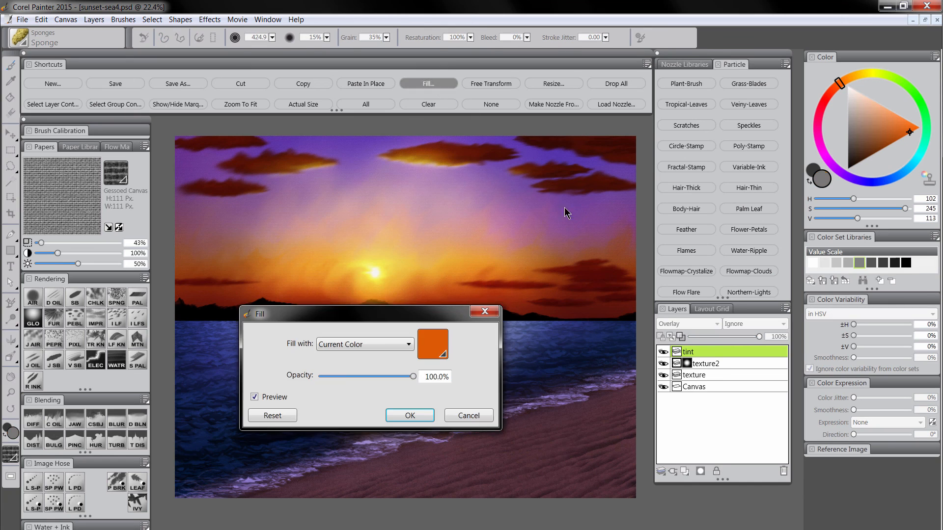
{"action": "key", "text": "Return"}
{"action": "left_click_drag", "start_coordinate": [748, 338], "coordinate": [731, 340]}
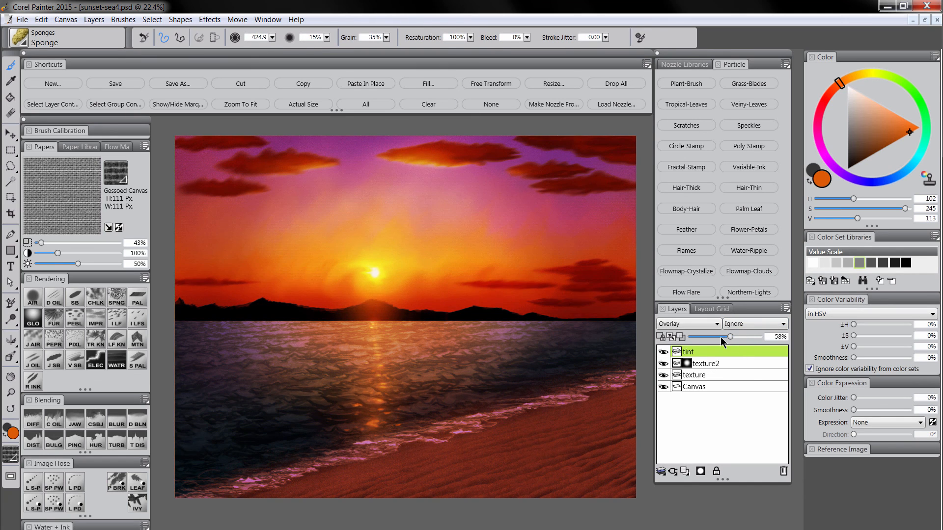